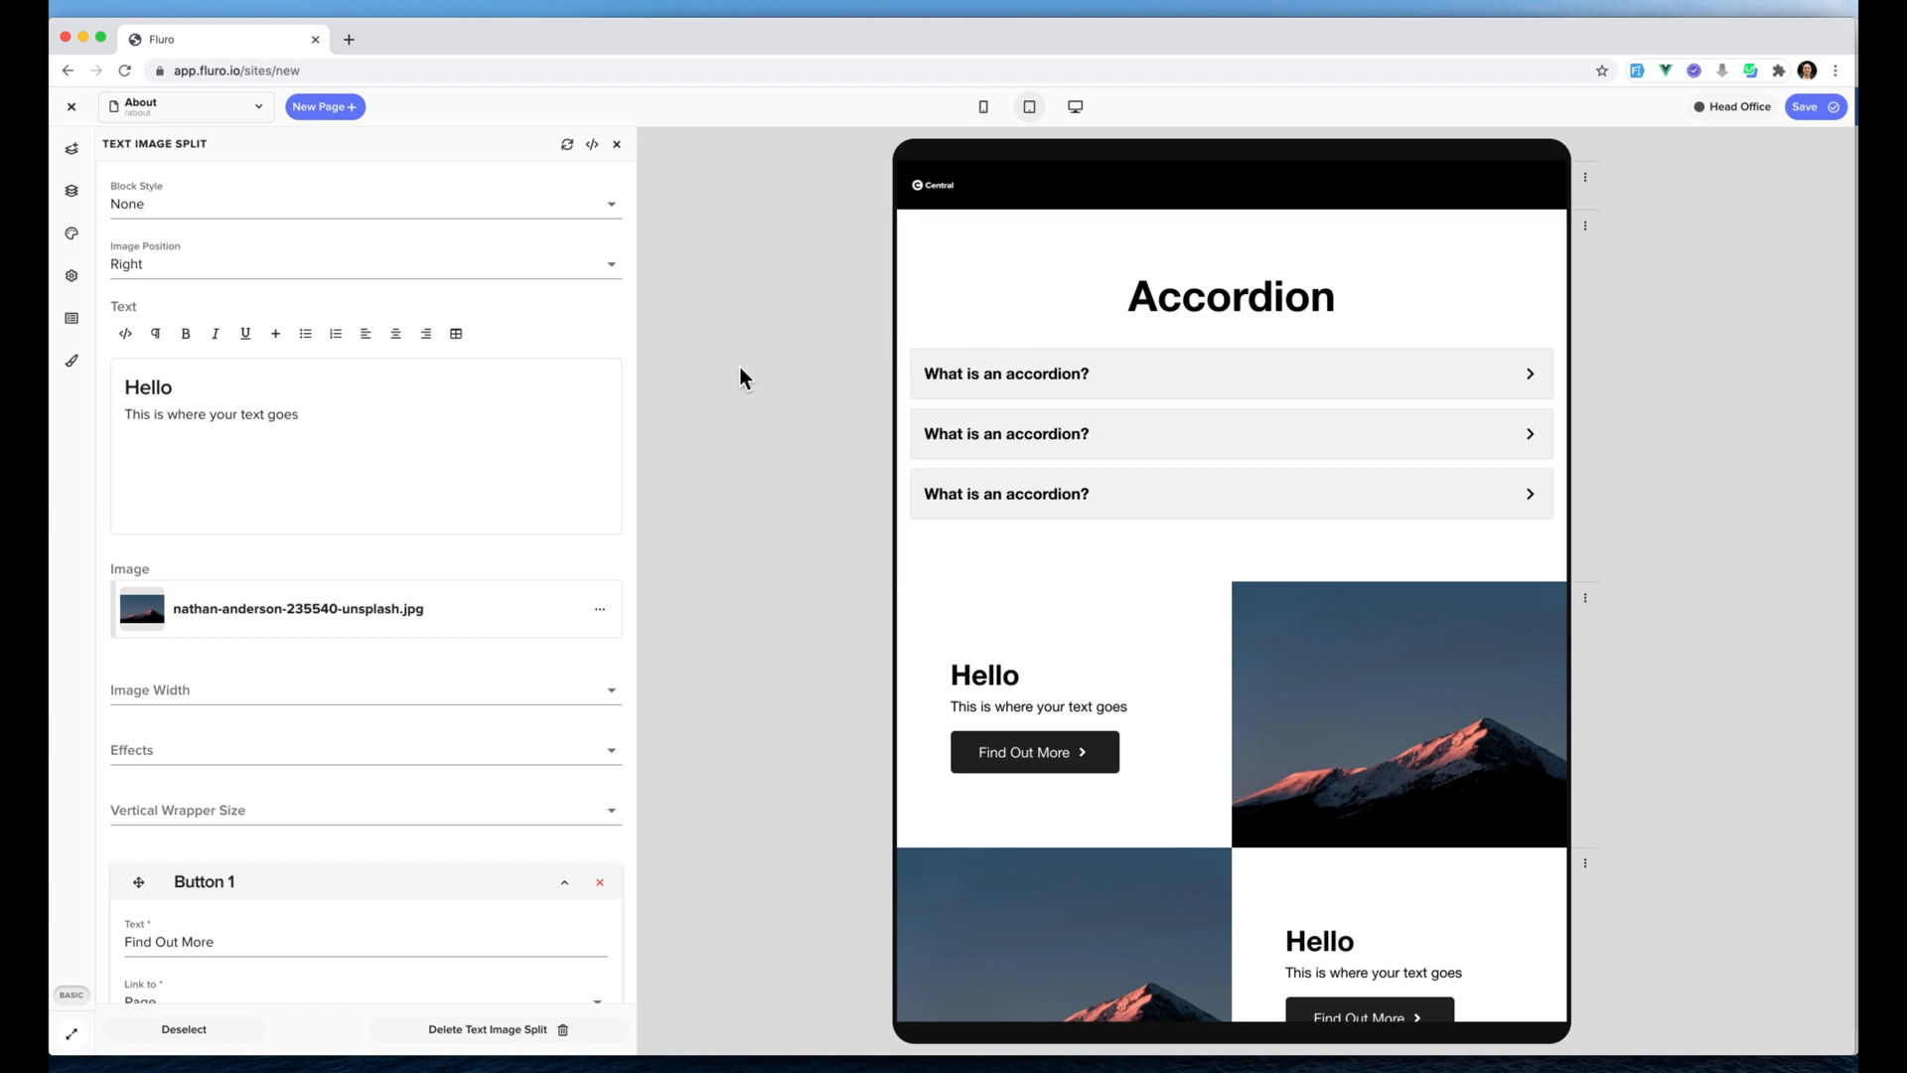
Open the Menus panel, which currently lists no menus.
click(72, 320)
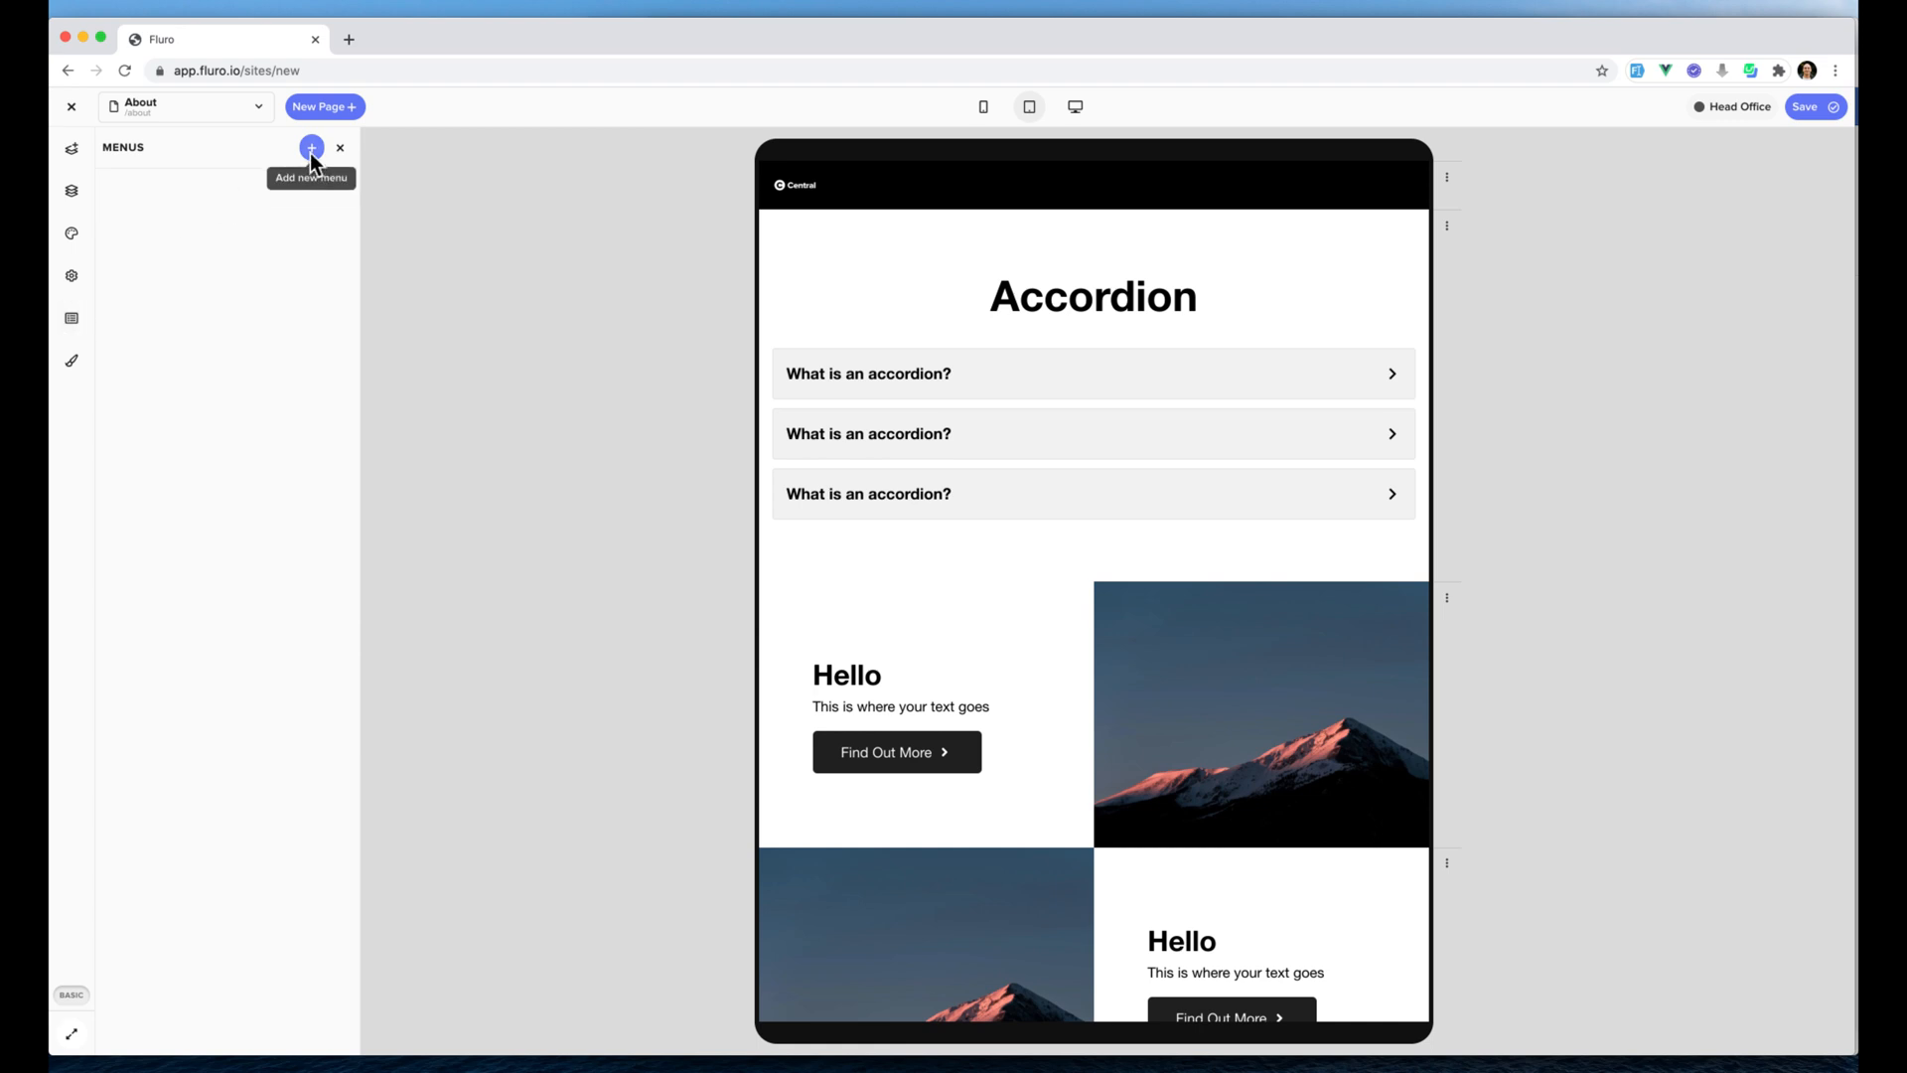
Create a menu named 'Main Menu' and fill it with the Home and About pages.
click(311, 159)
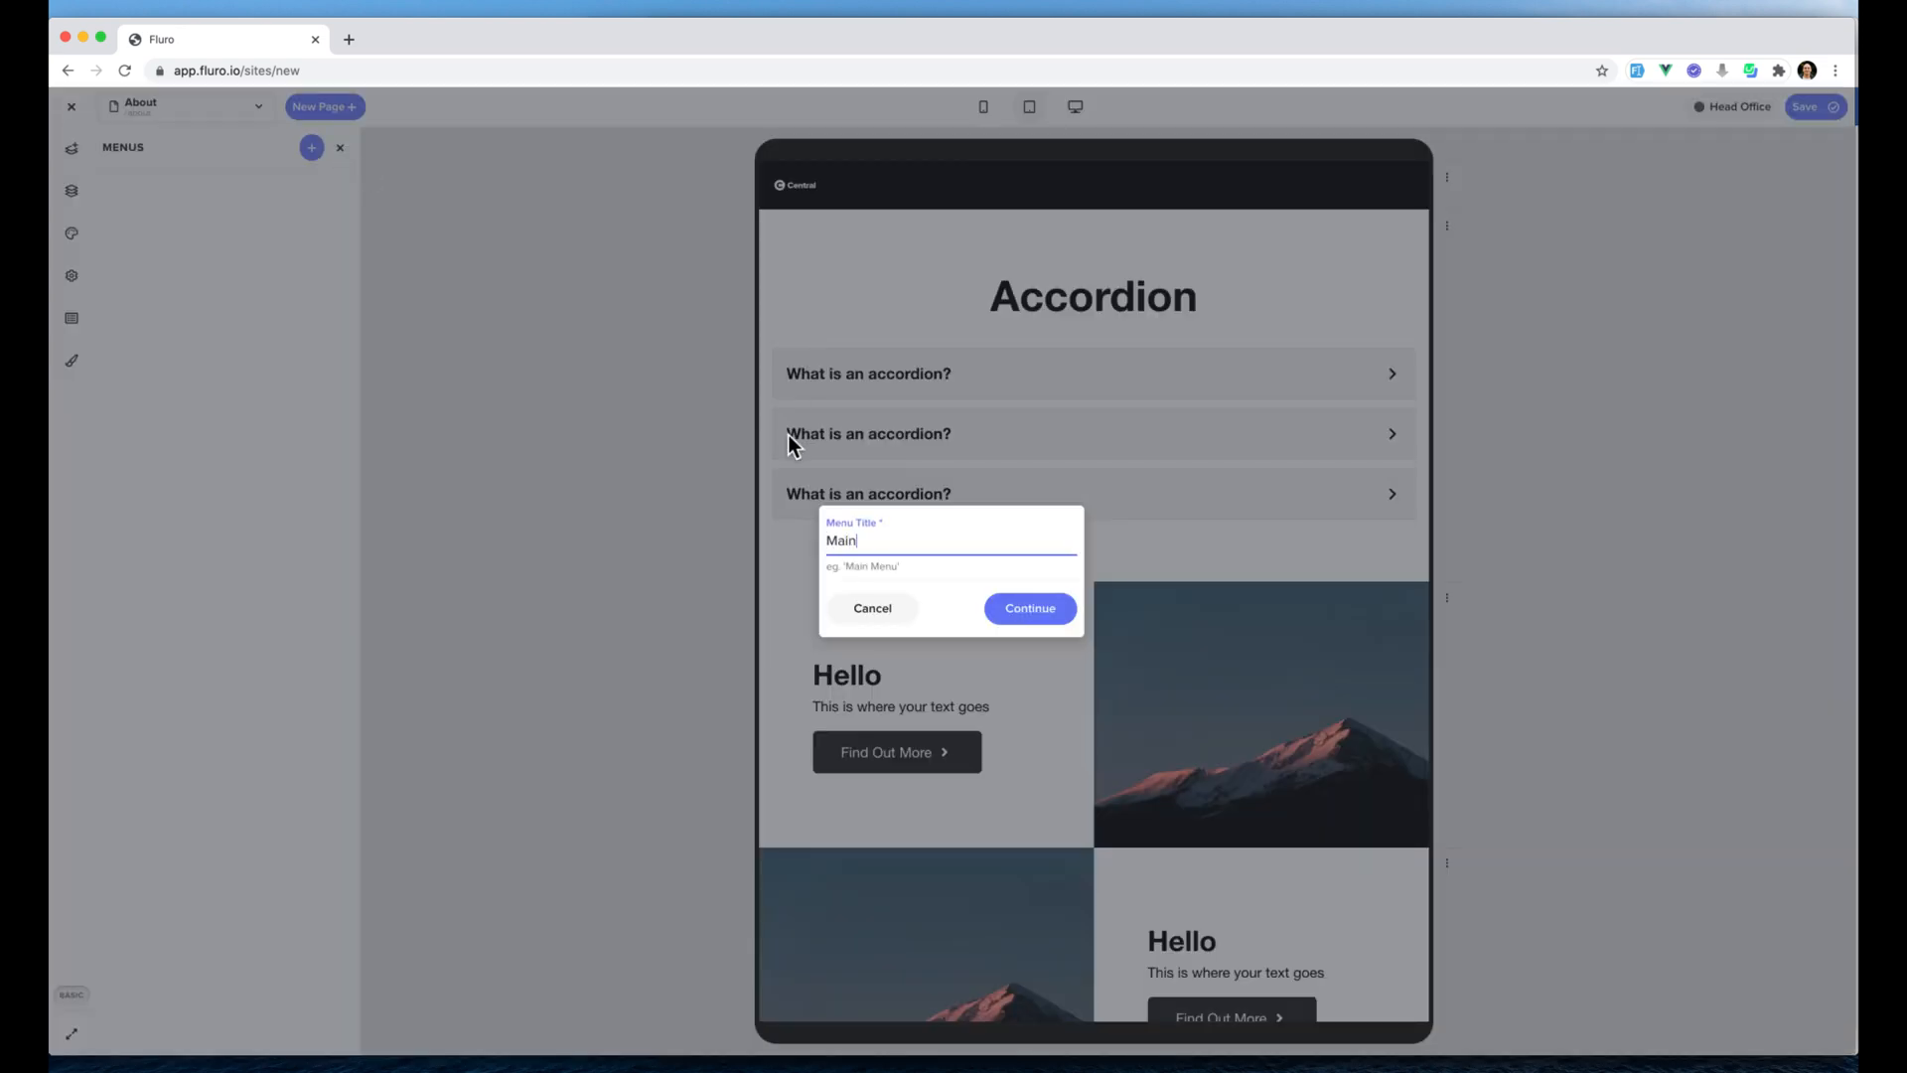
click(1054, 608)
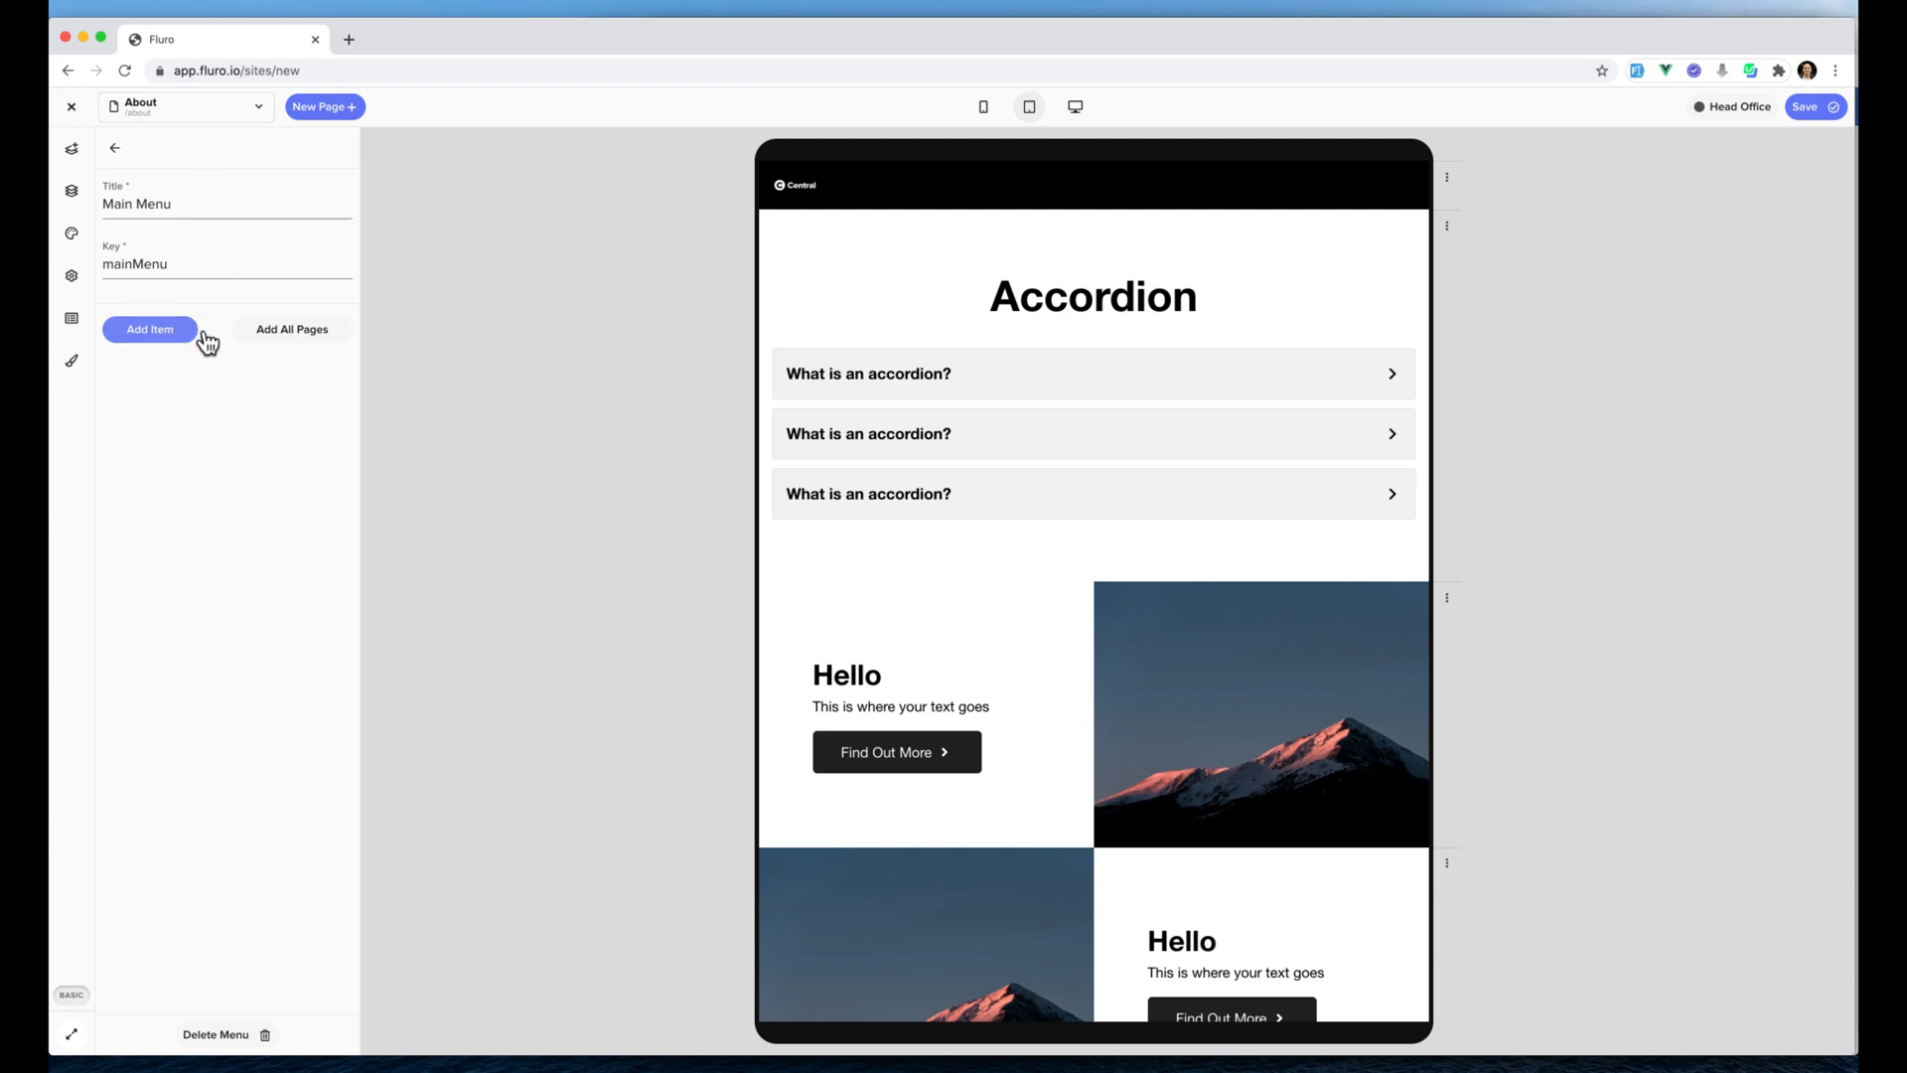
click(291, 341)
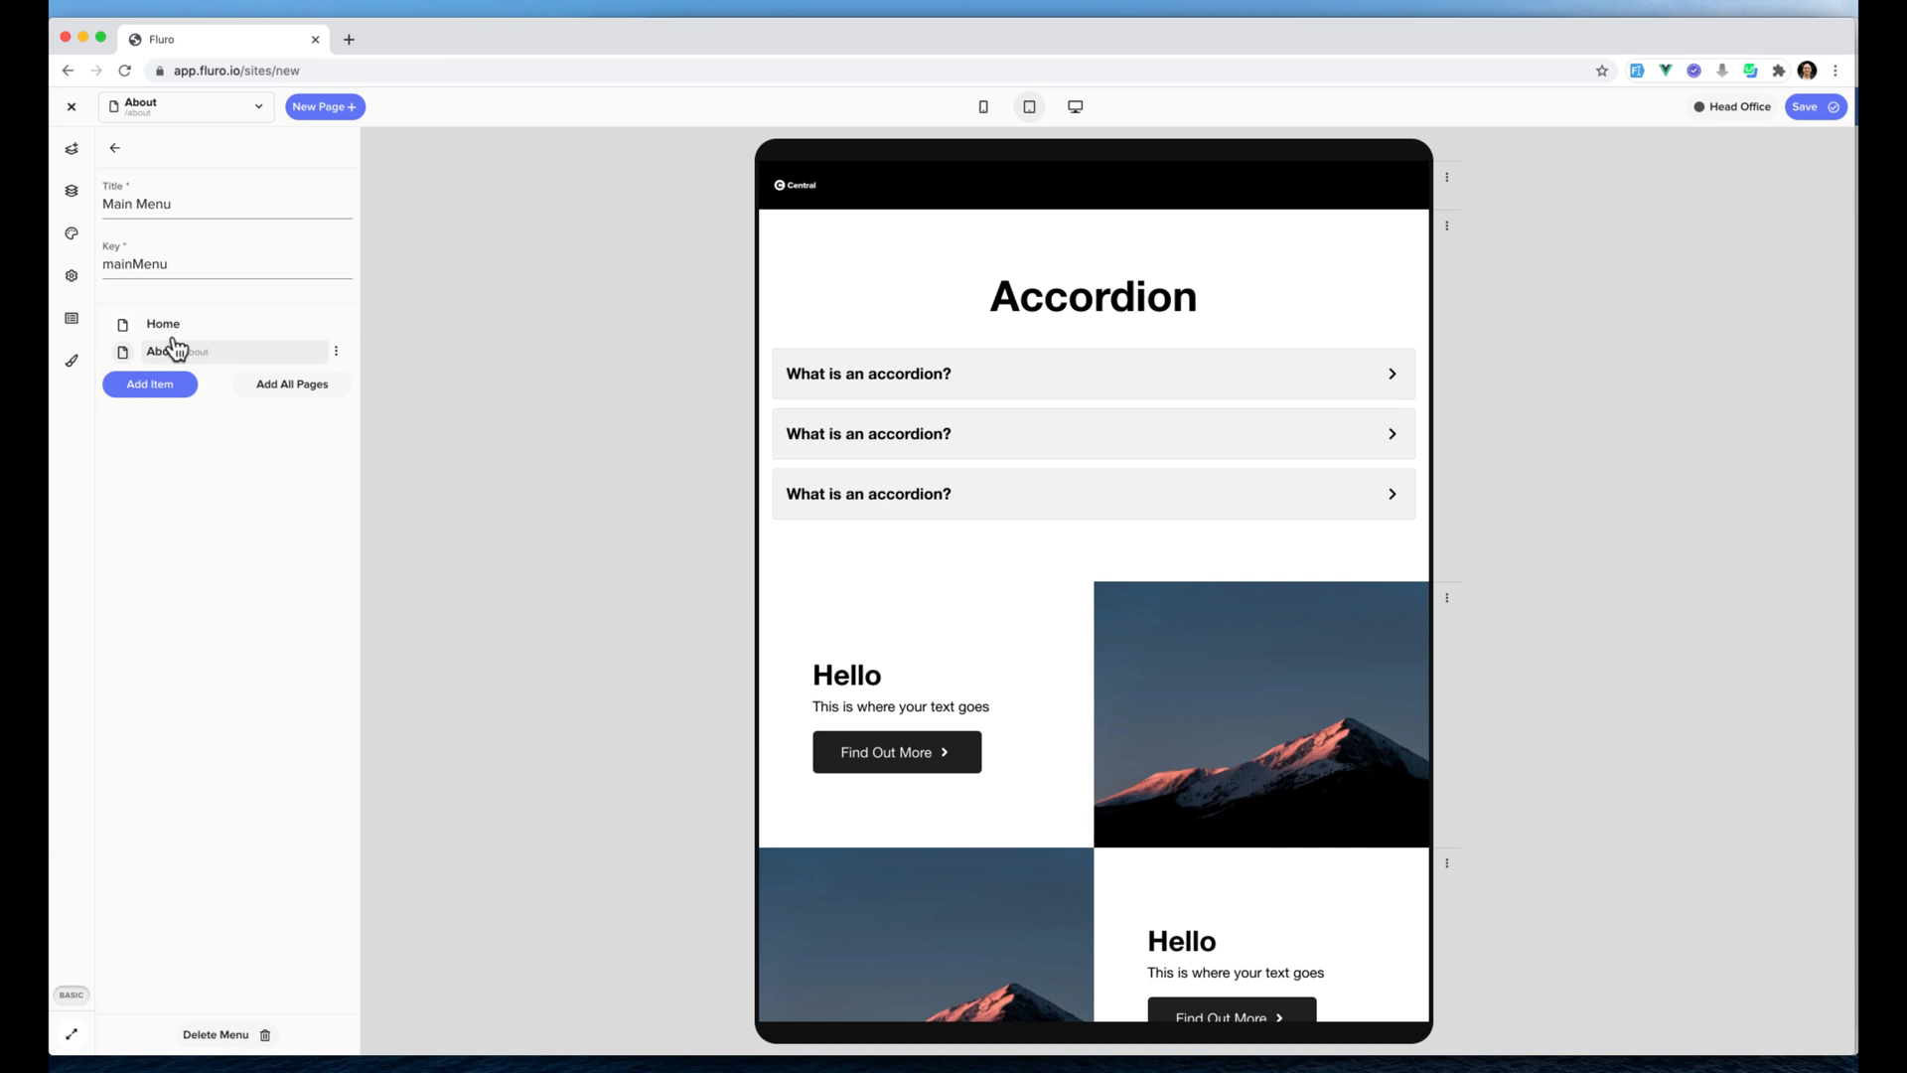
Add a 'Contact Us' item: external mailto e-mail link, opening in a new window, with an envelope icon.
click(157, 391)
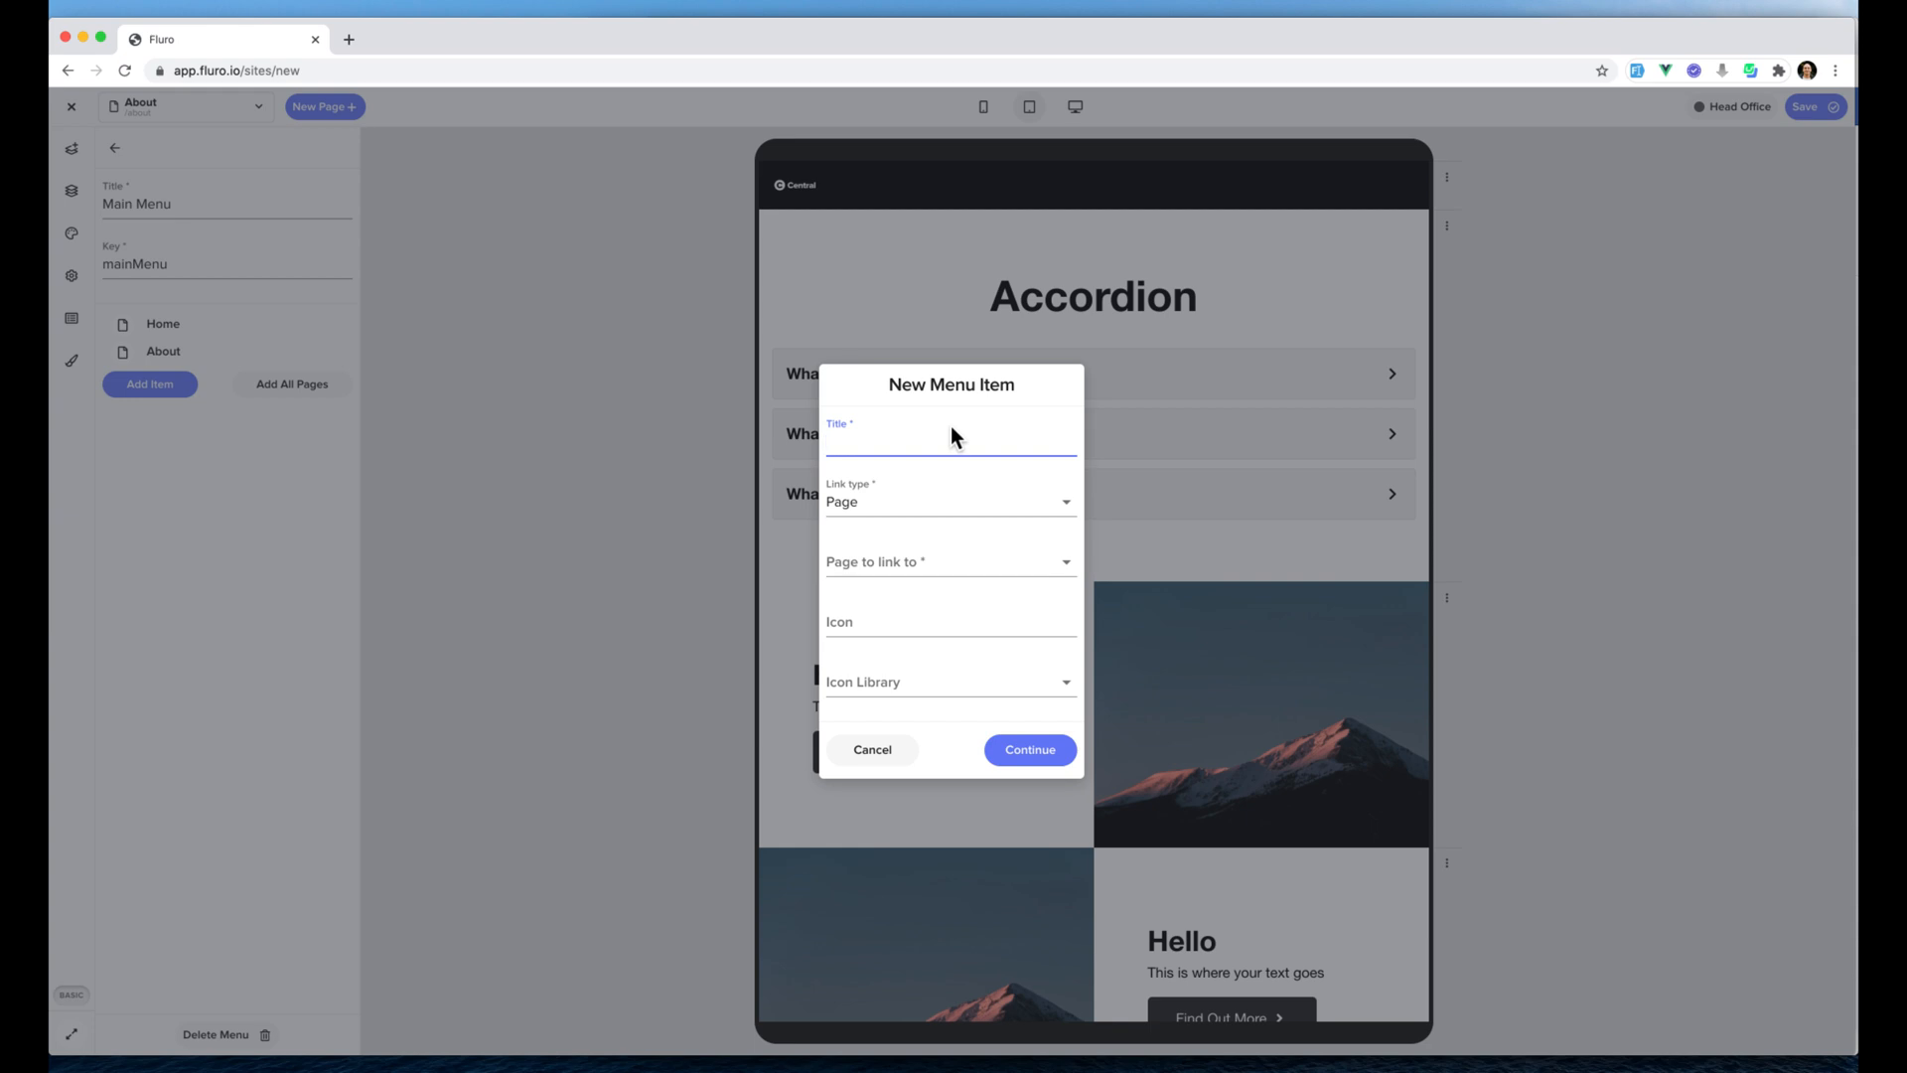
text(Contact Us)
click(900, 500)
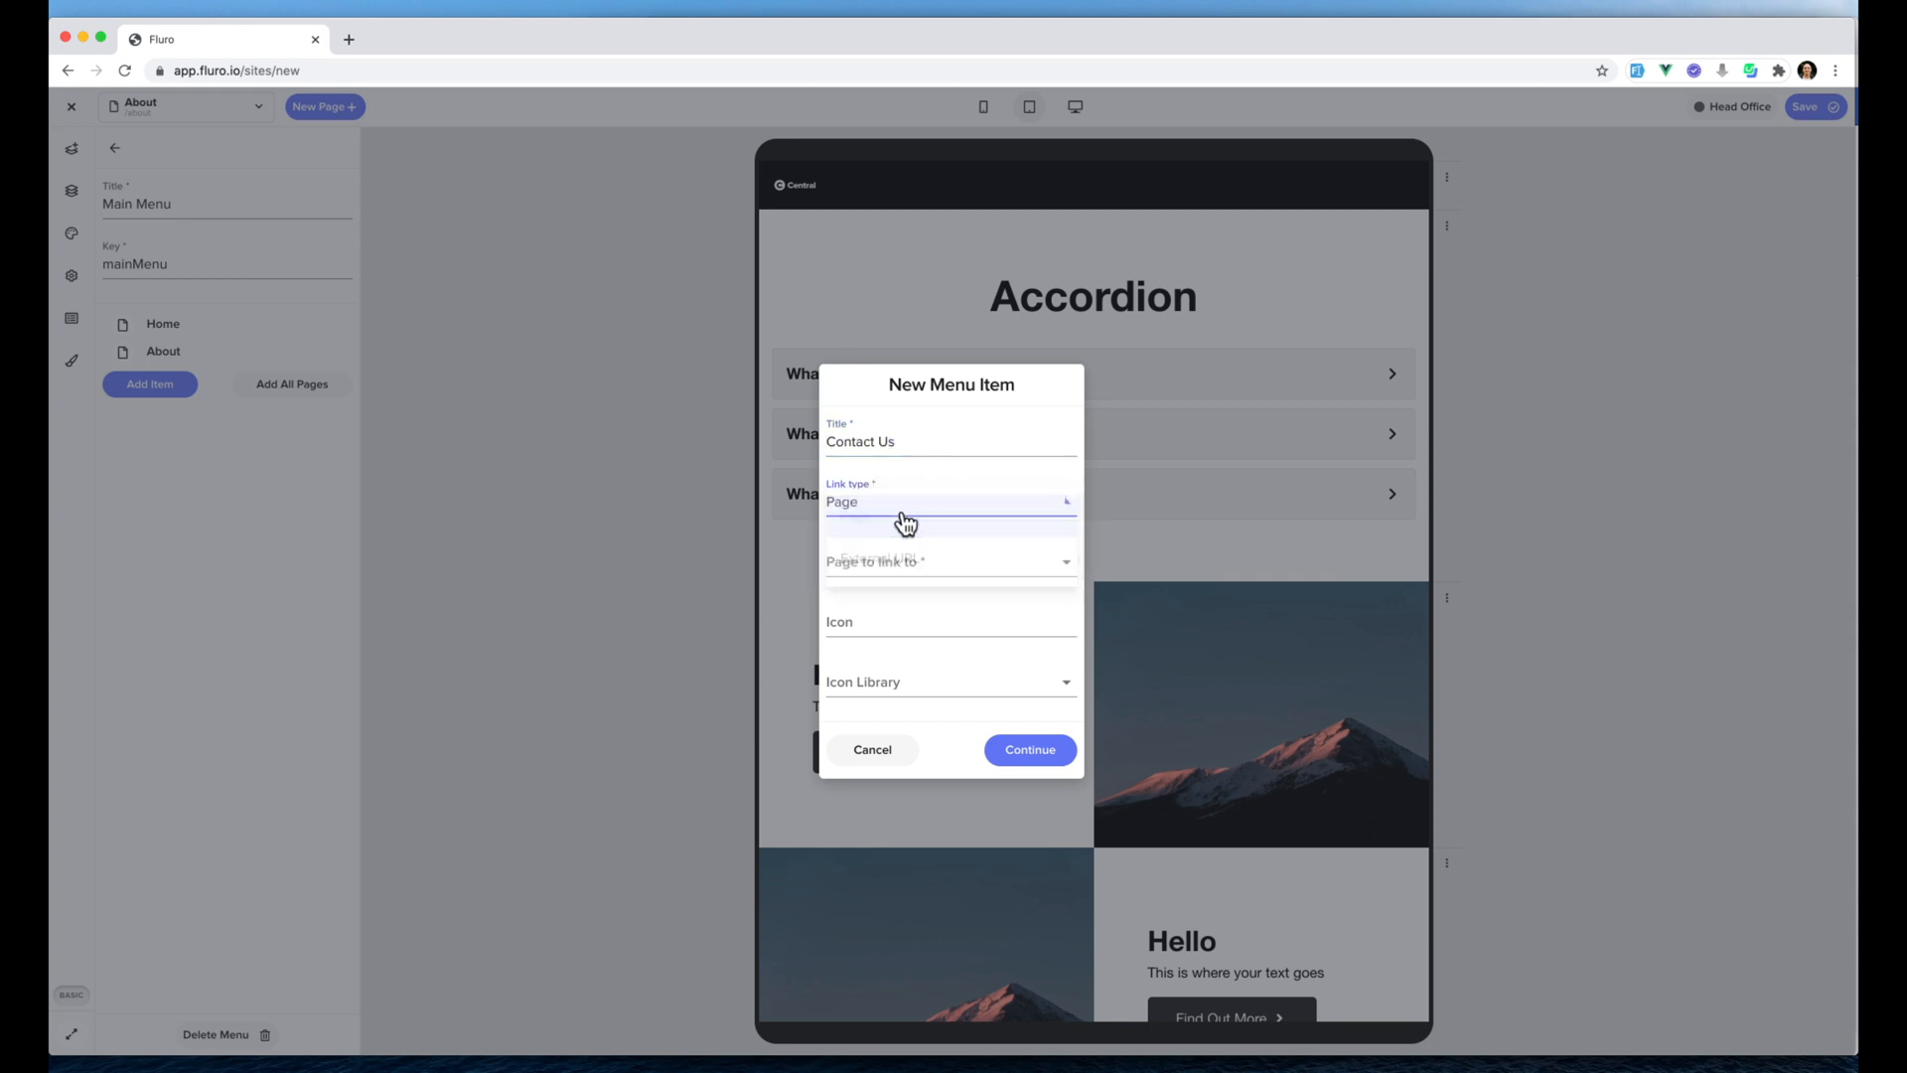
click(884, 564)
click(896, 533)
text(mailto:me@something.com)
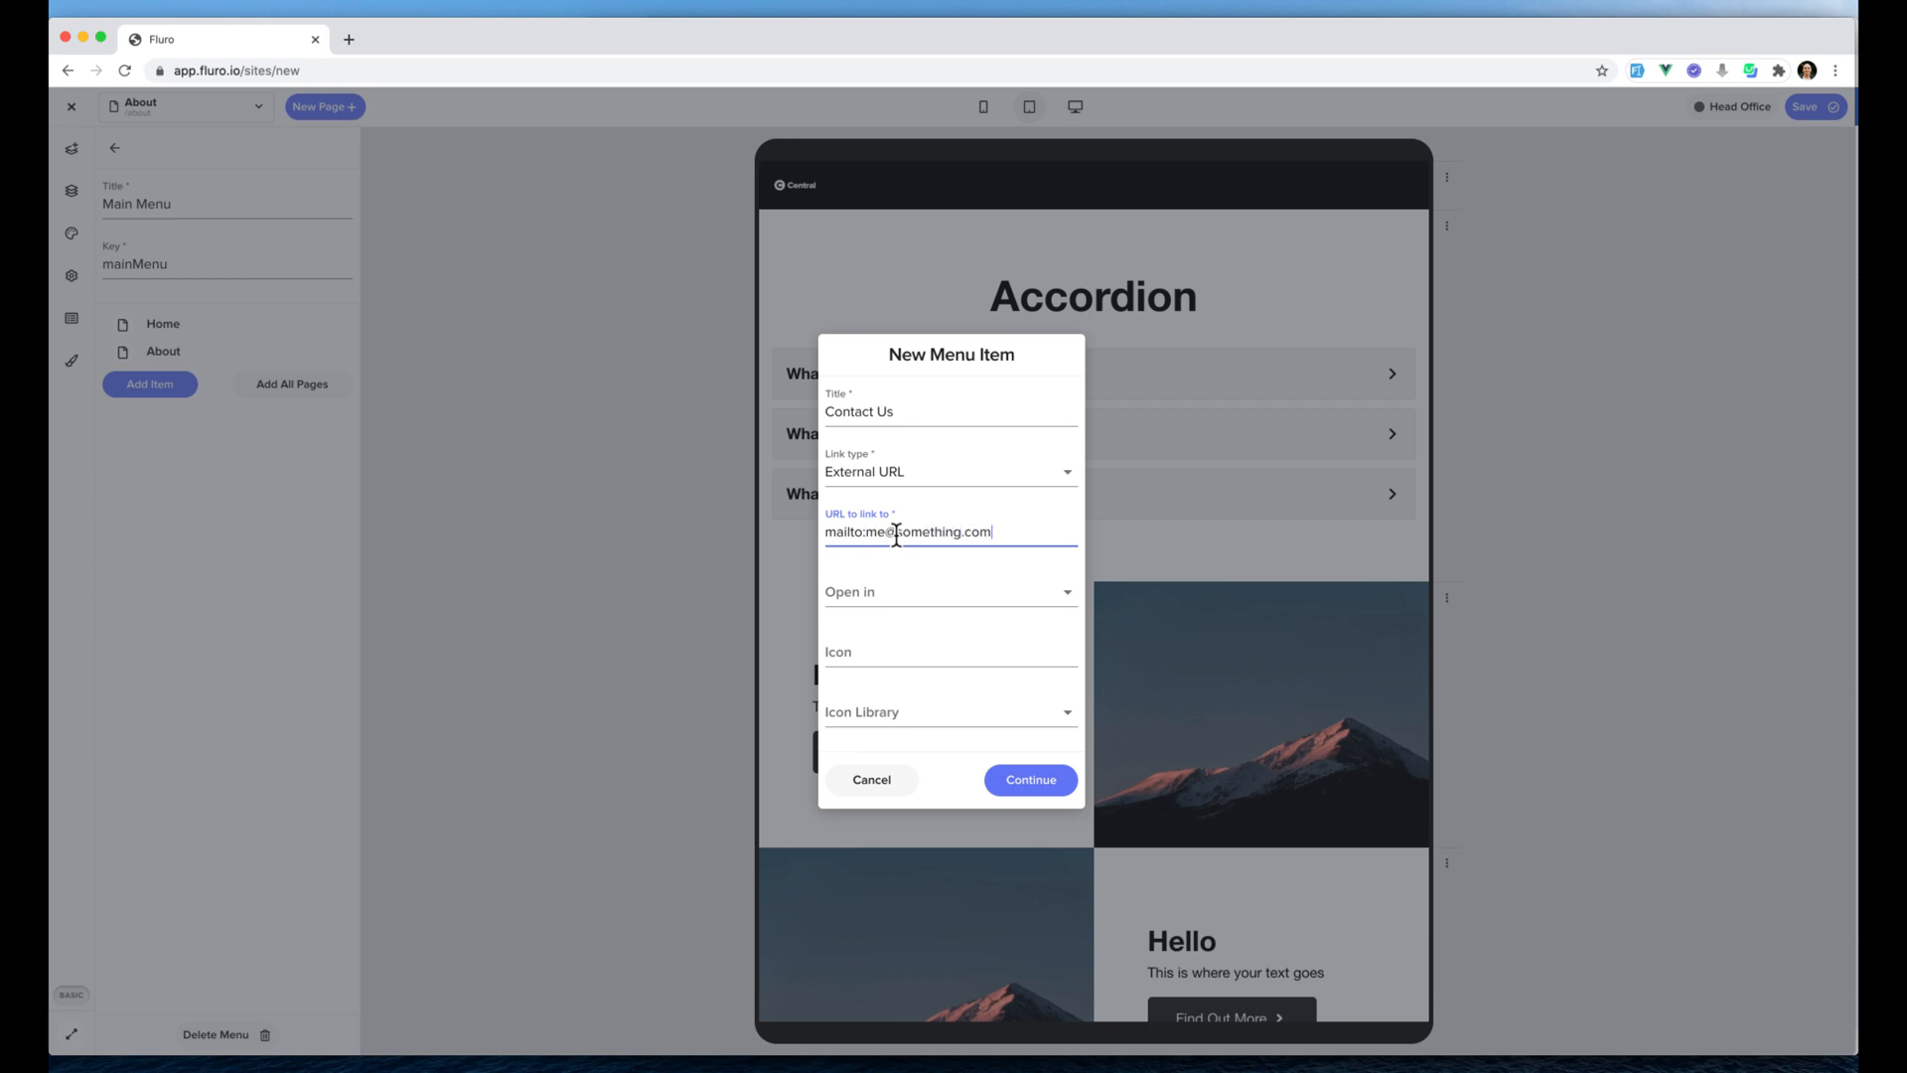
click(902, 600)
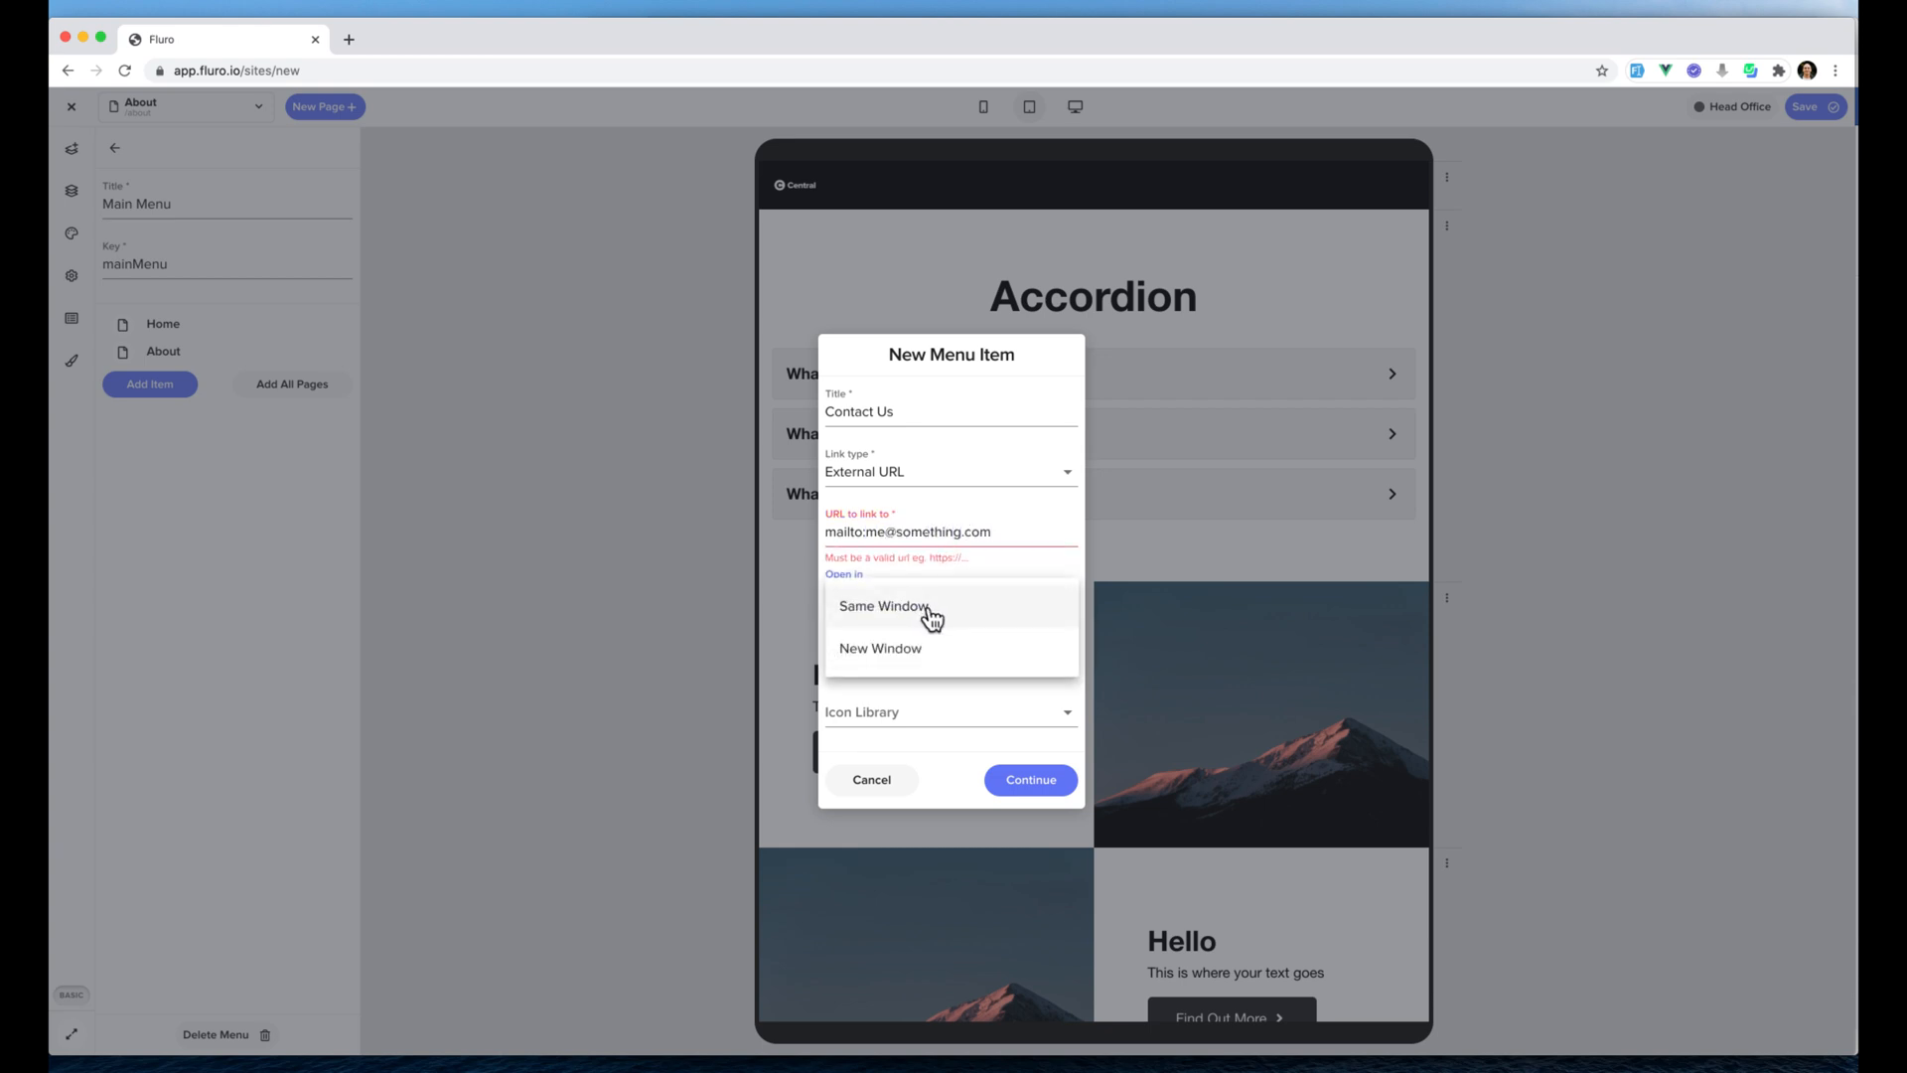
click(915, 664)
click(896, 656)
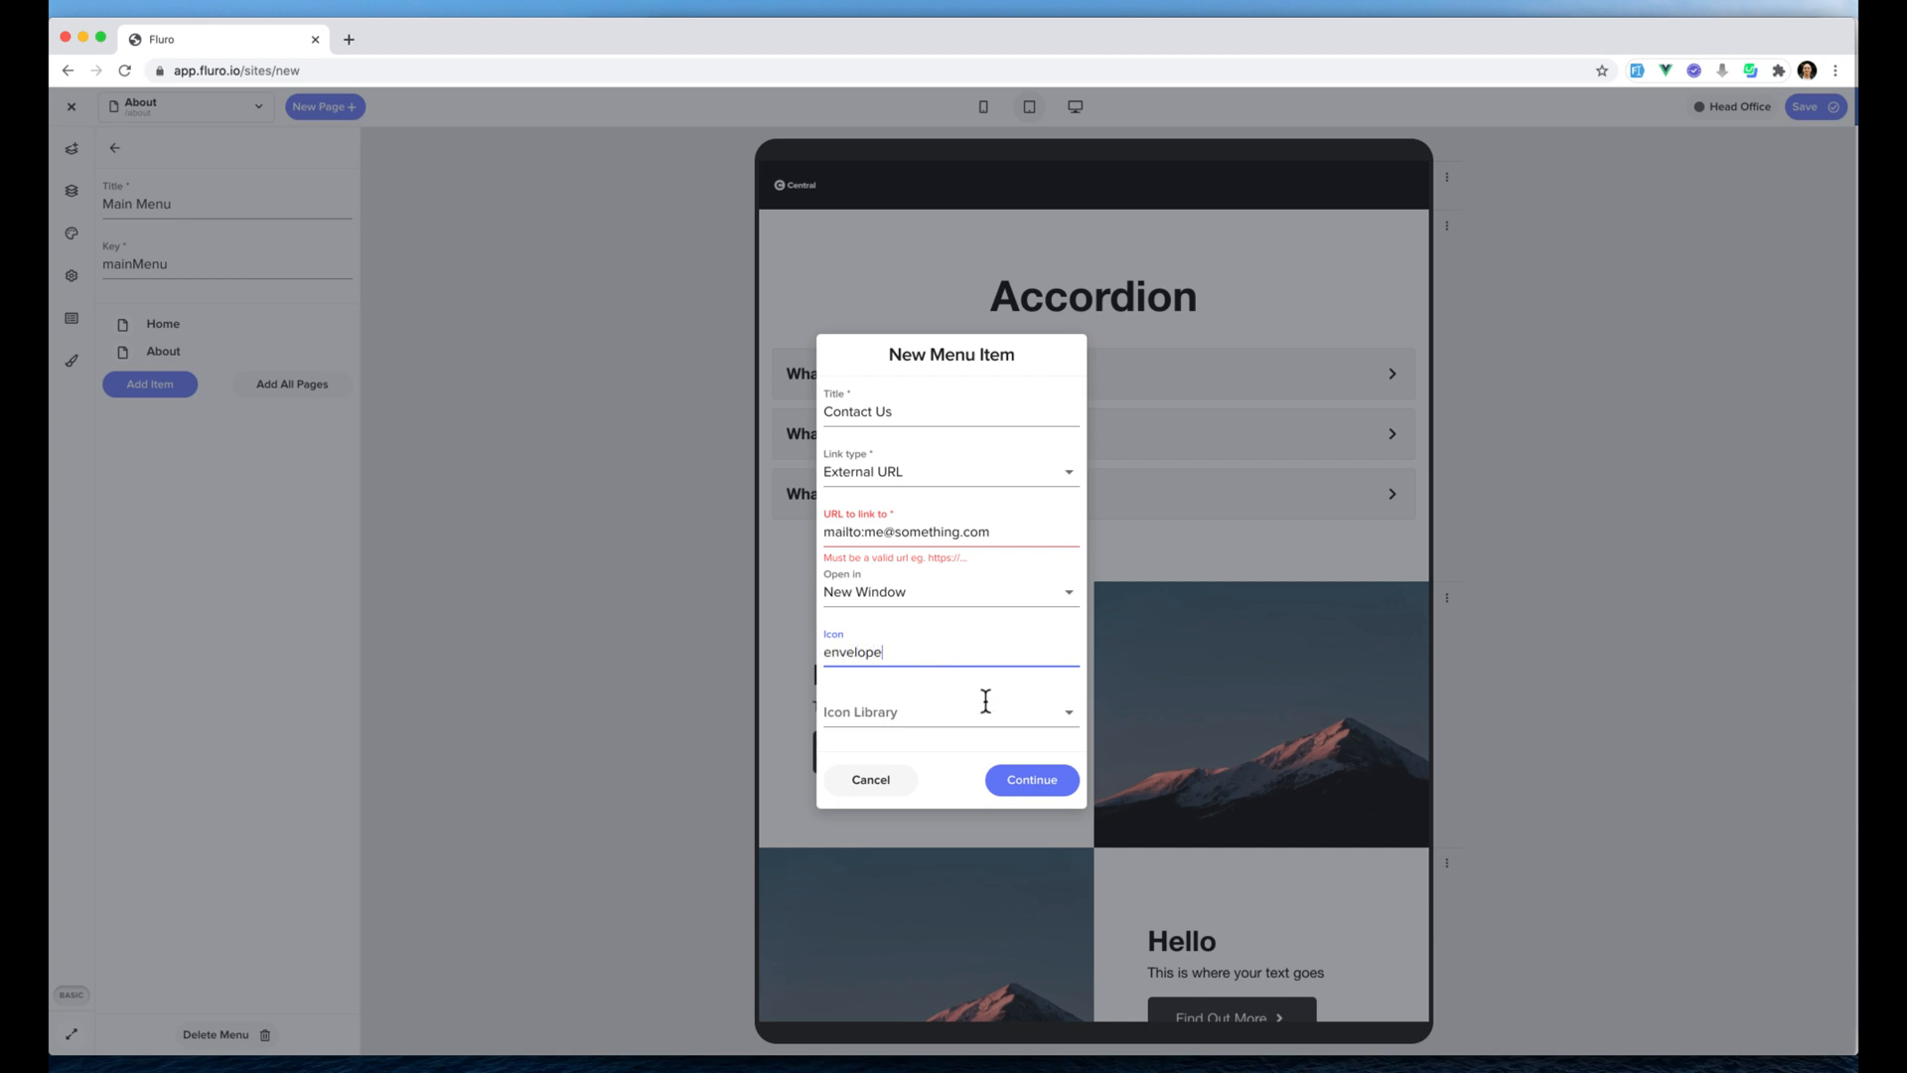
click(963, 719)
click(953, 737)
click(1033, 781)
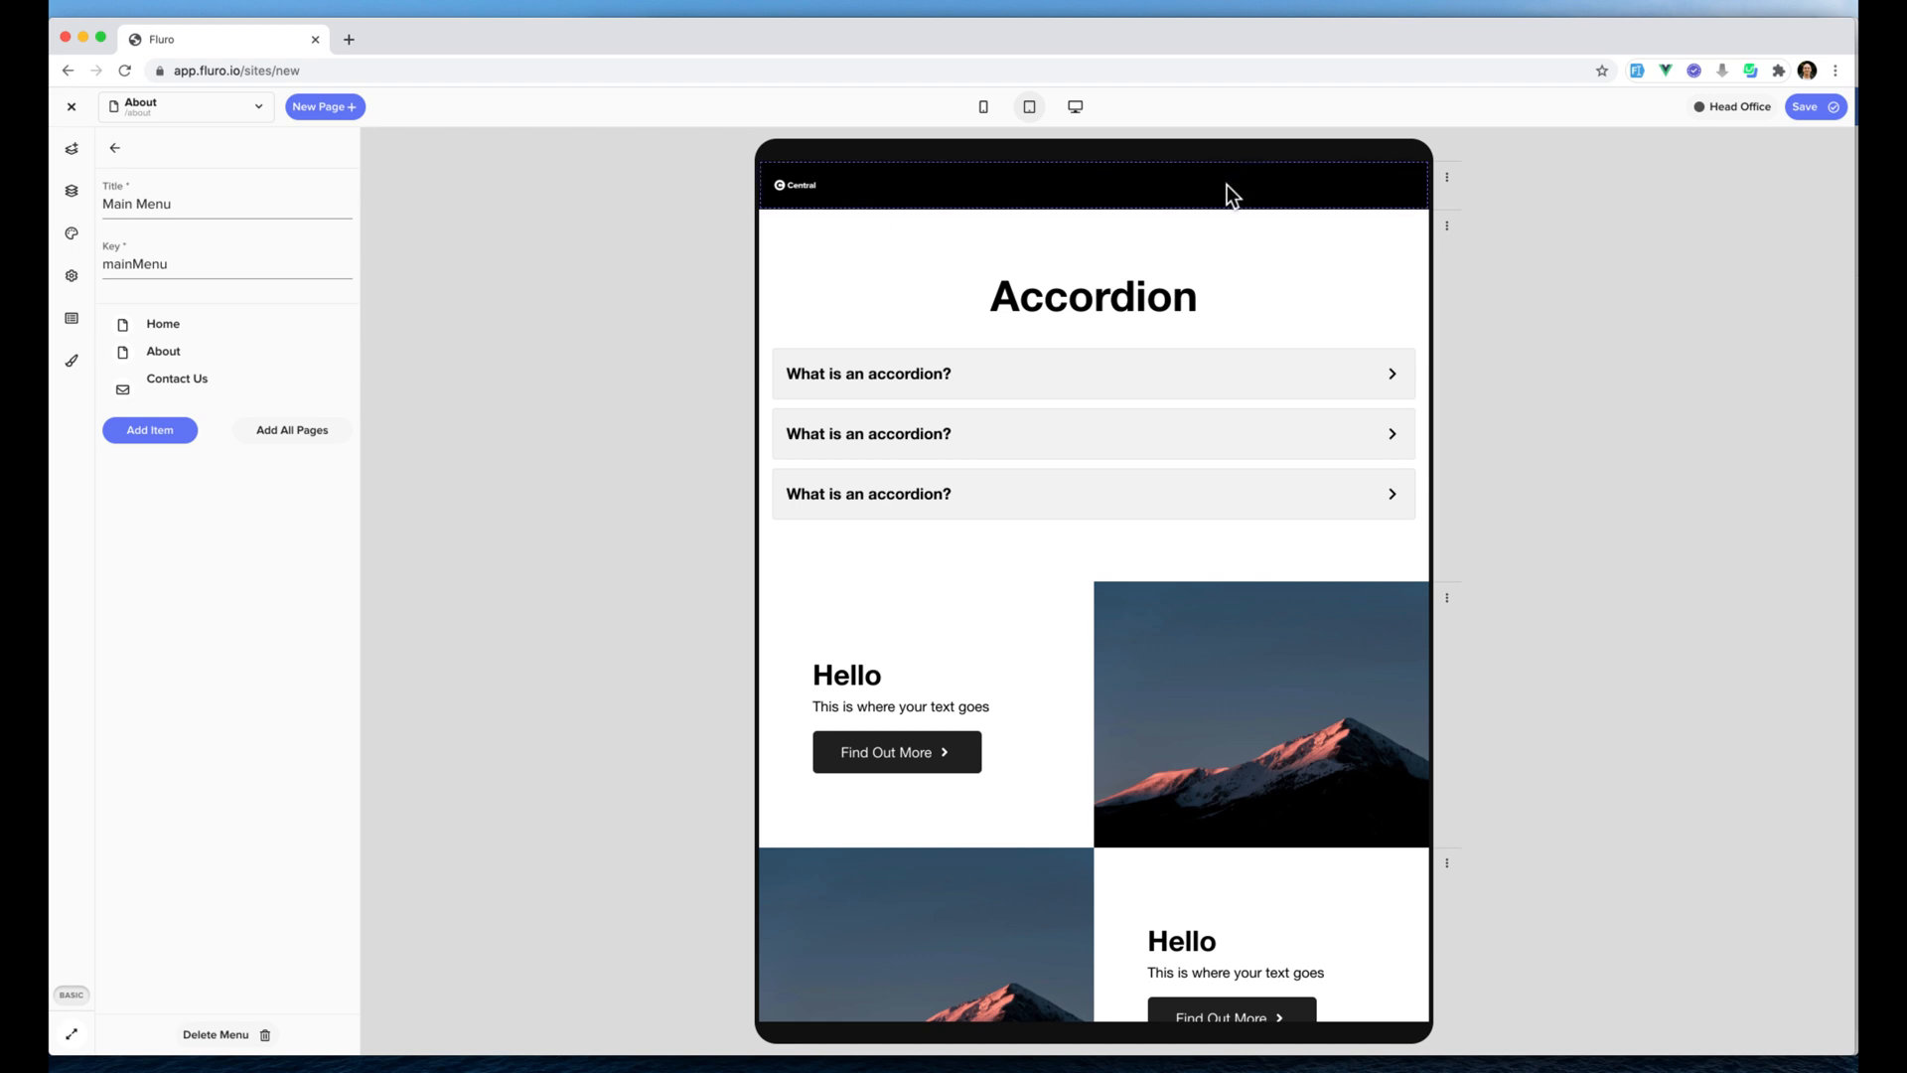
Set the header block's Menu to Main Menu.
click(1172, 185)
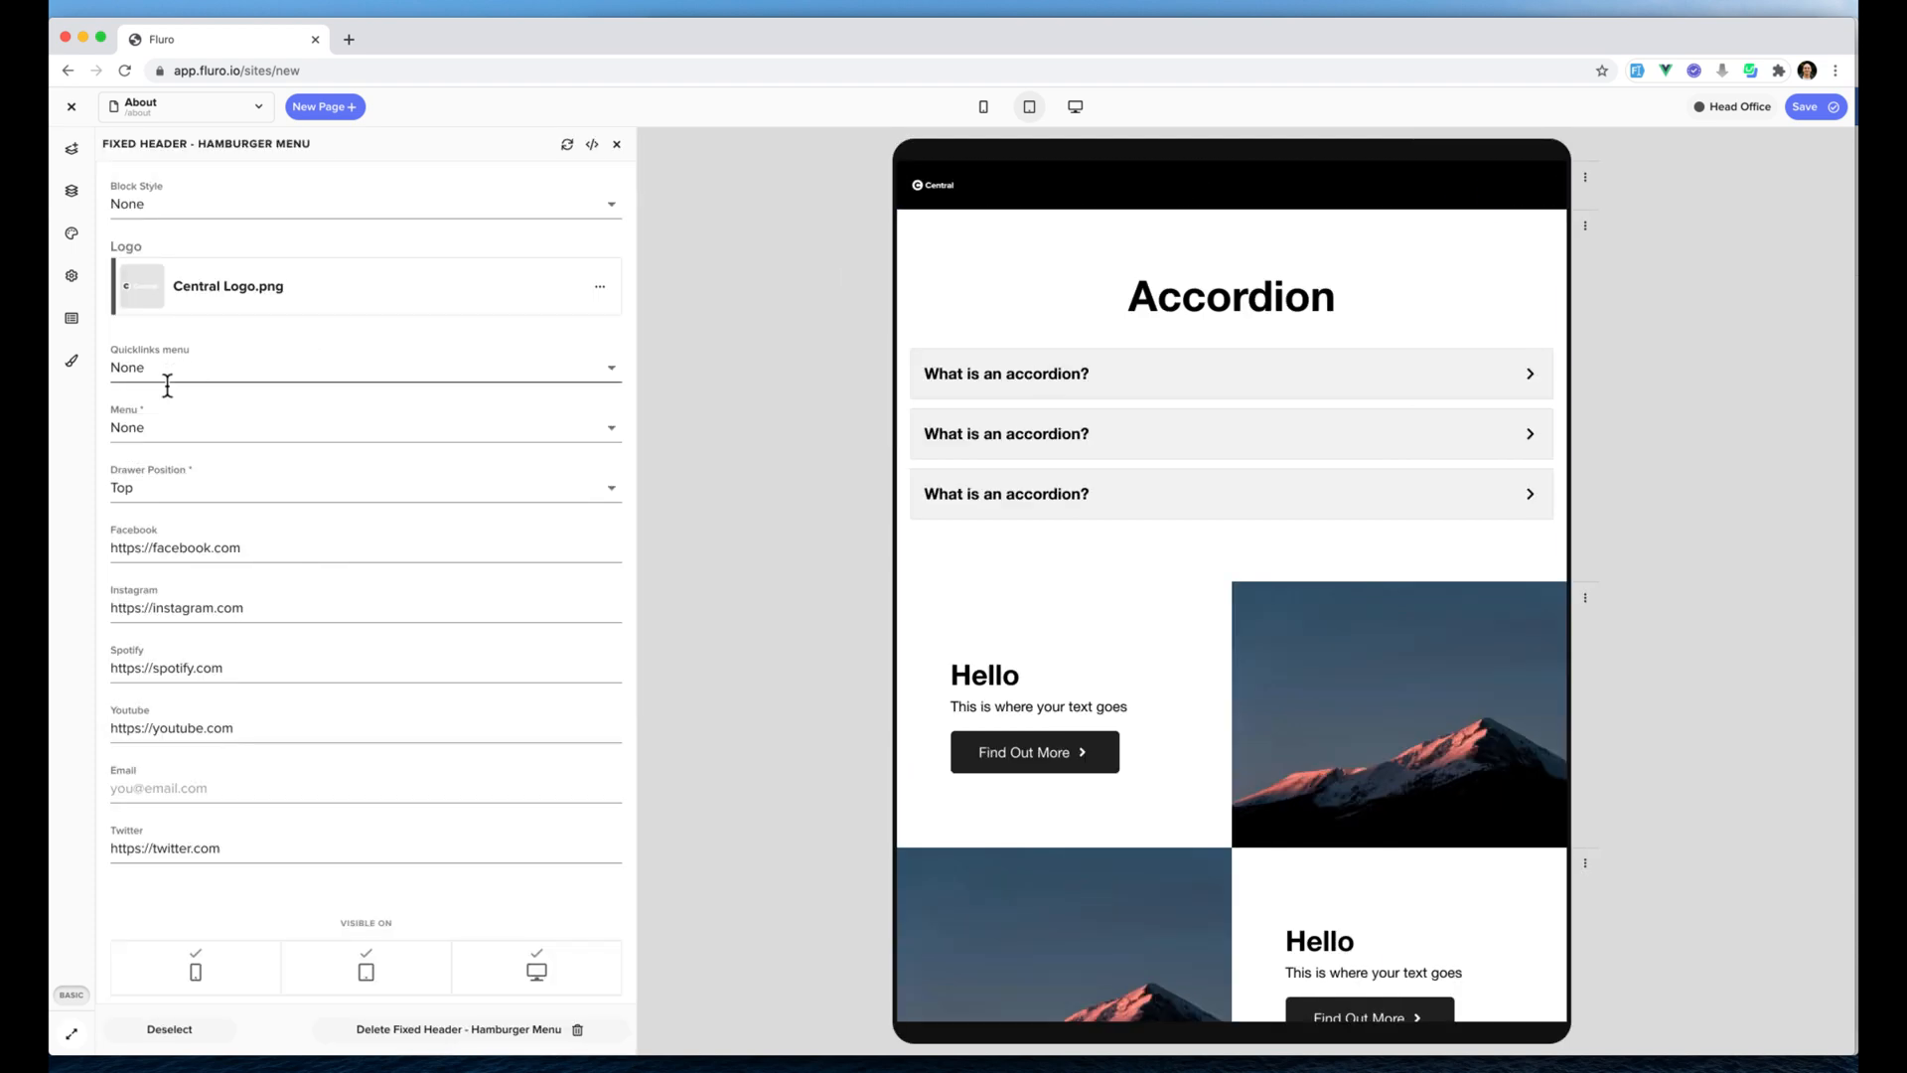
click(169, 427)
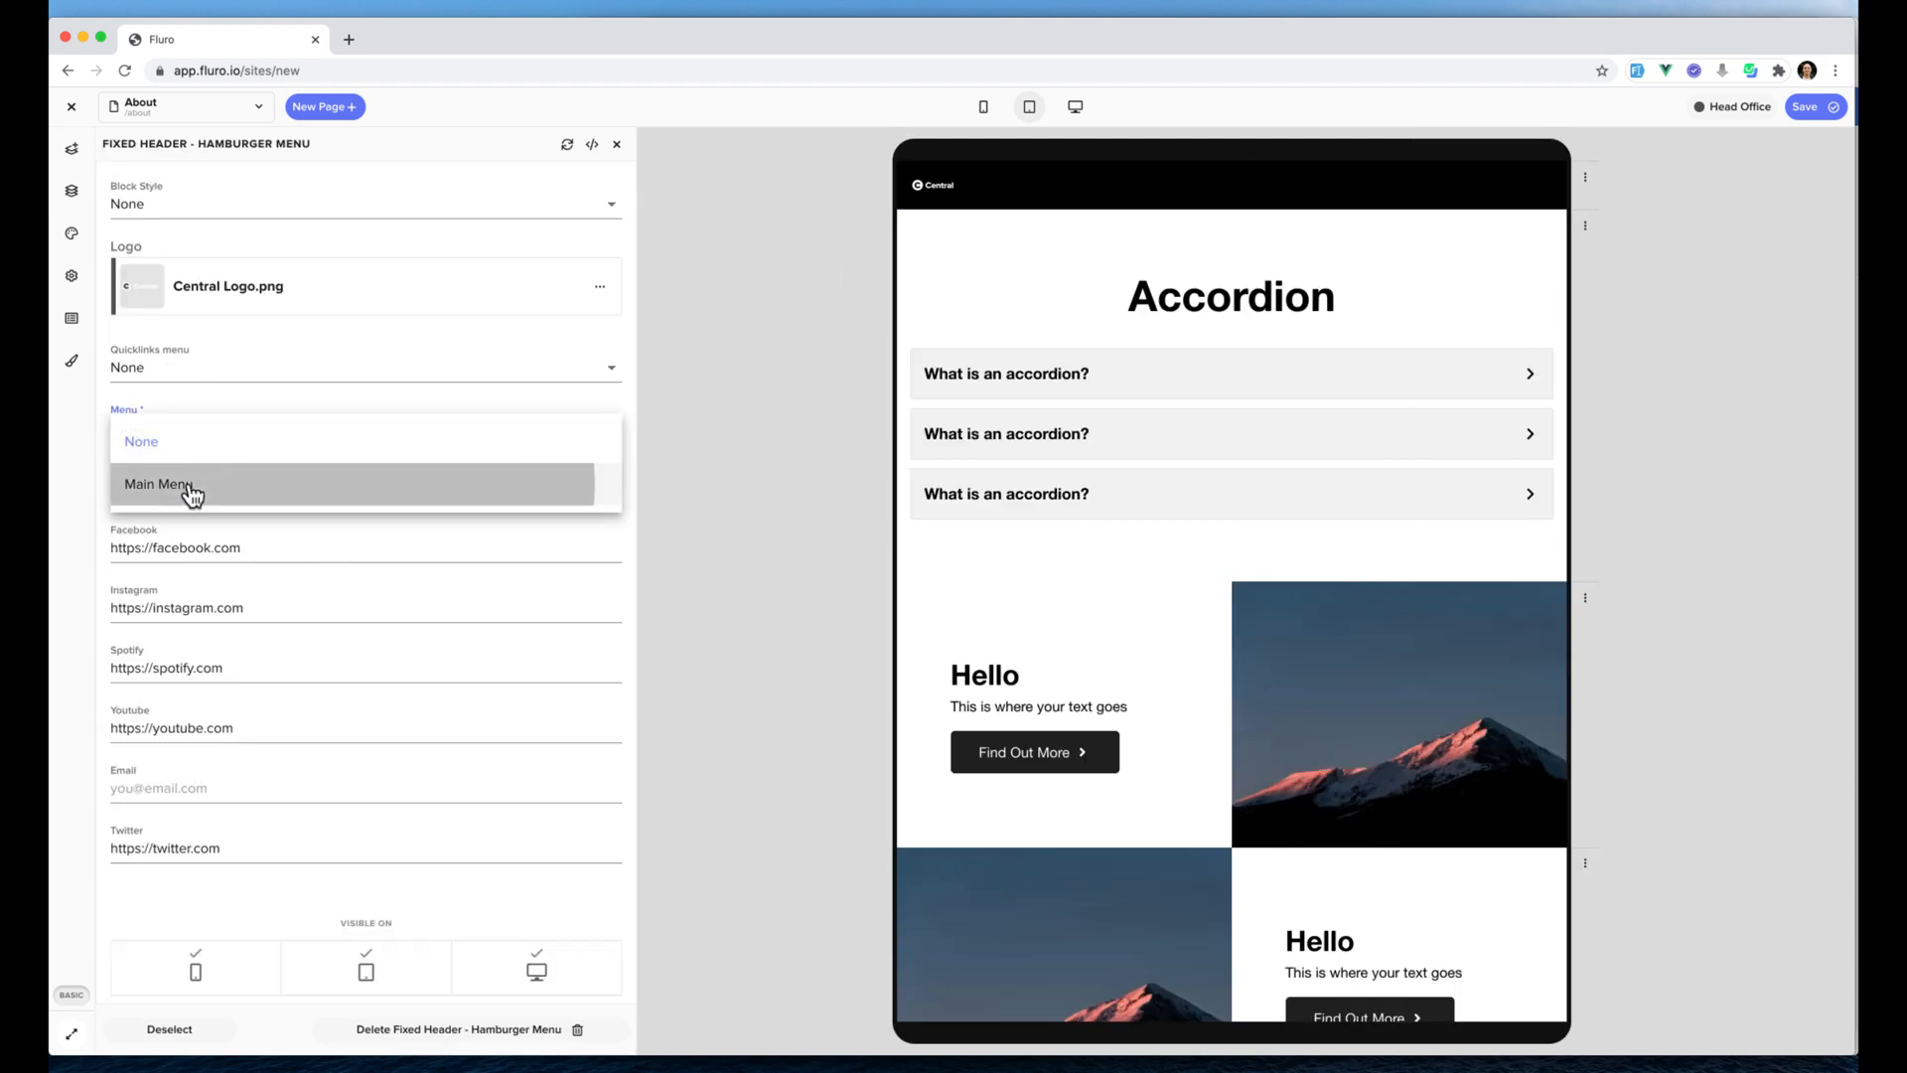
click(188, 488)
Test the hamburger drawer's About link, then follow its Home link to the Home page.
click(1539, 190)
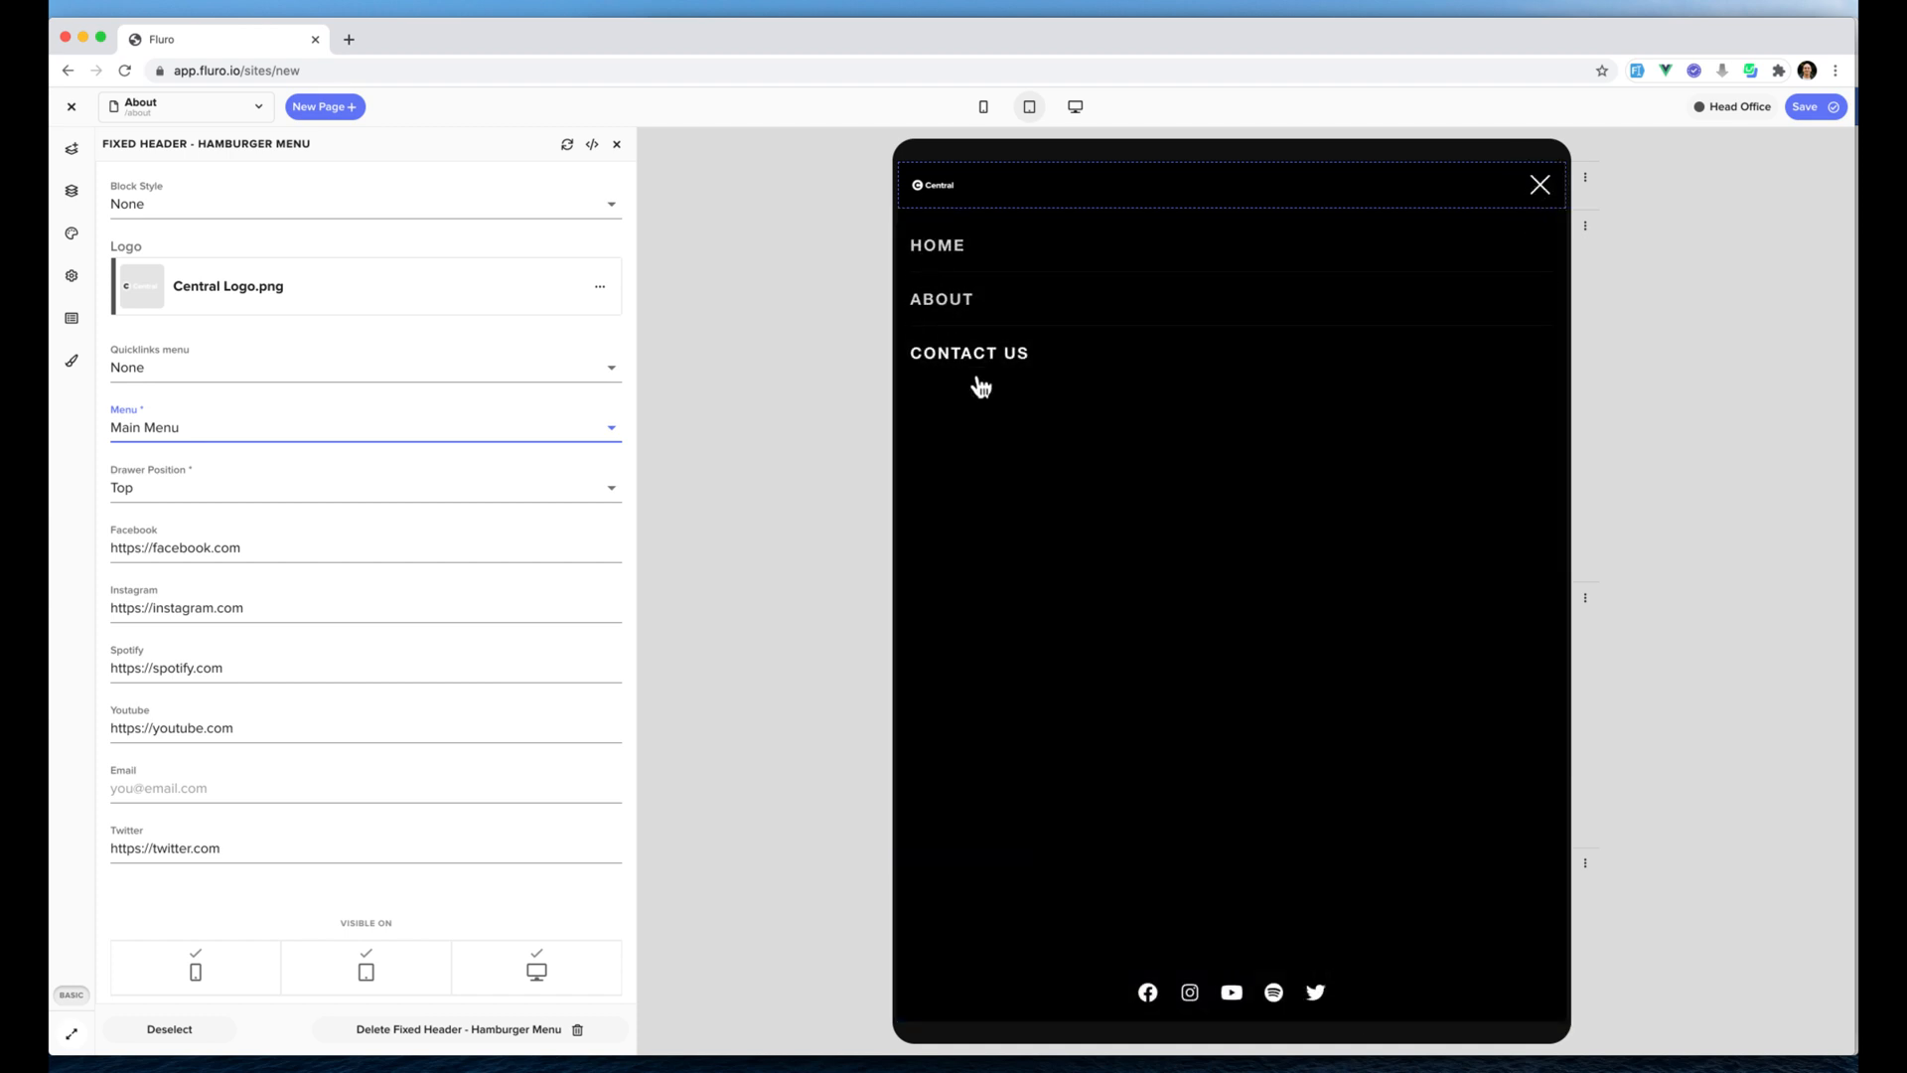
click(933, 307)
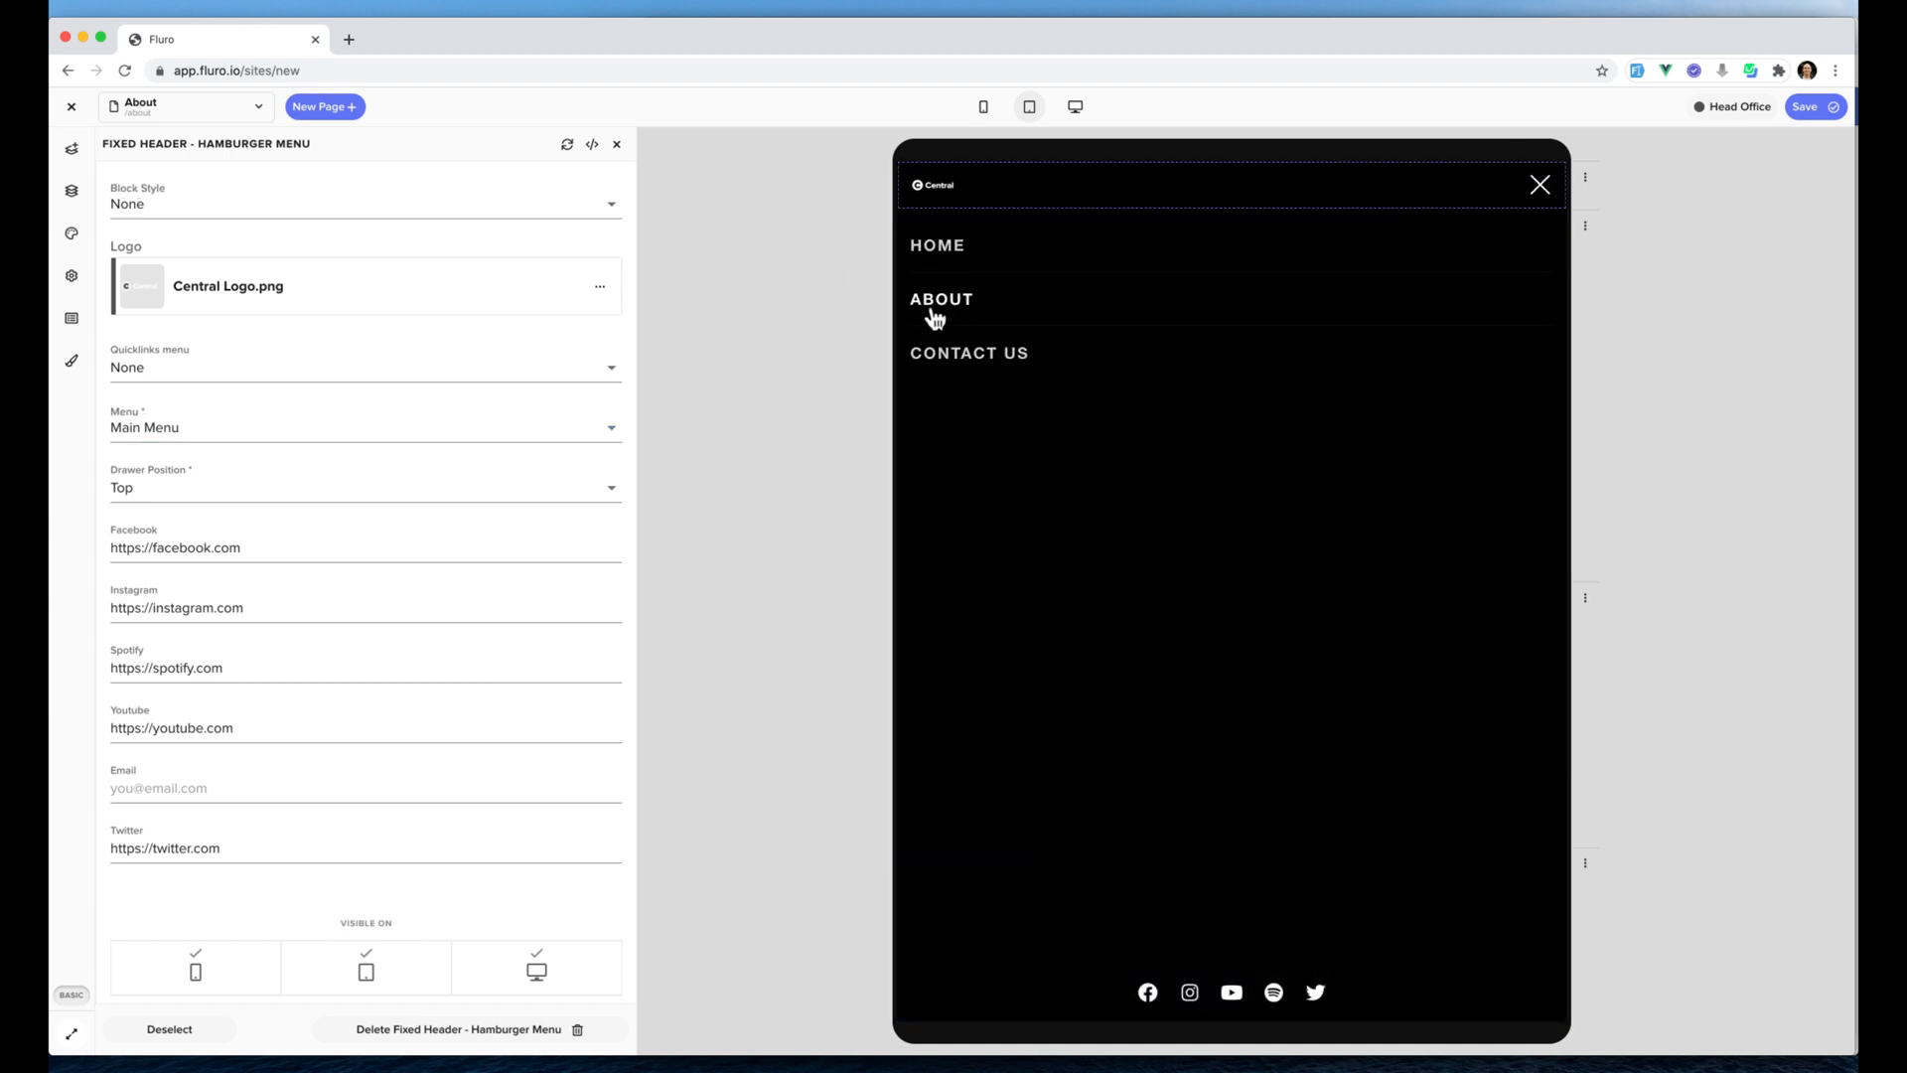
click(1540, 185)
click(1548, 187)
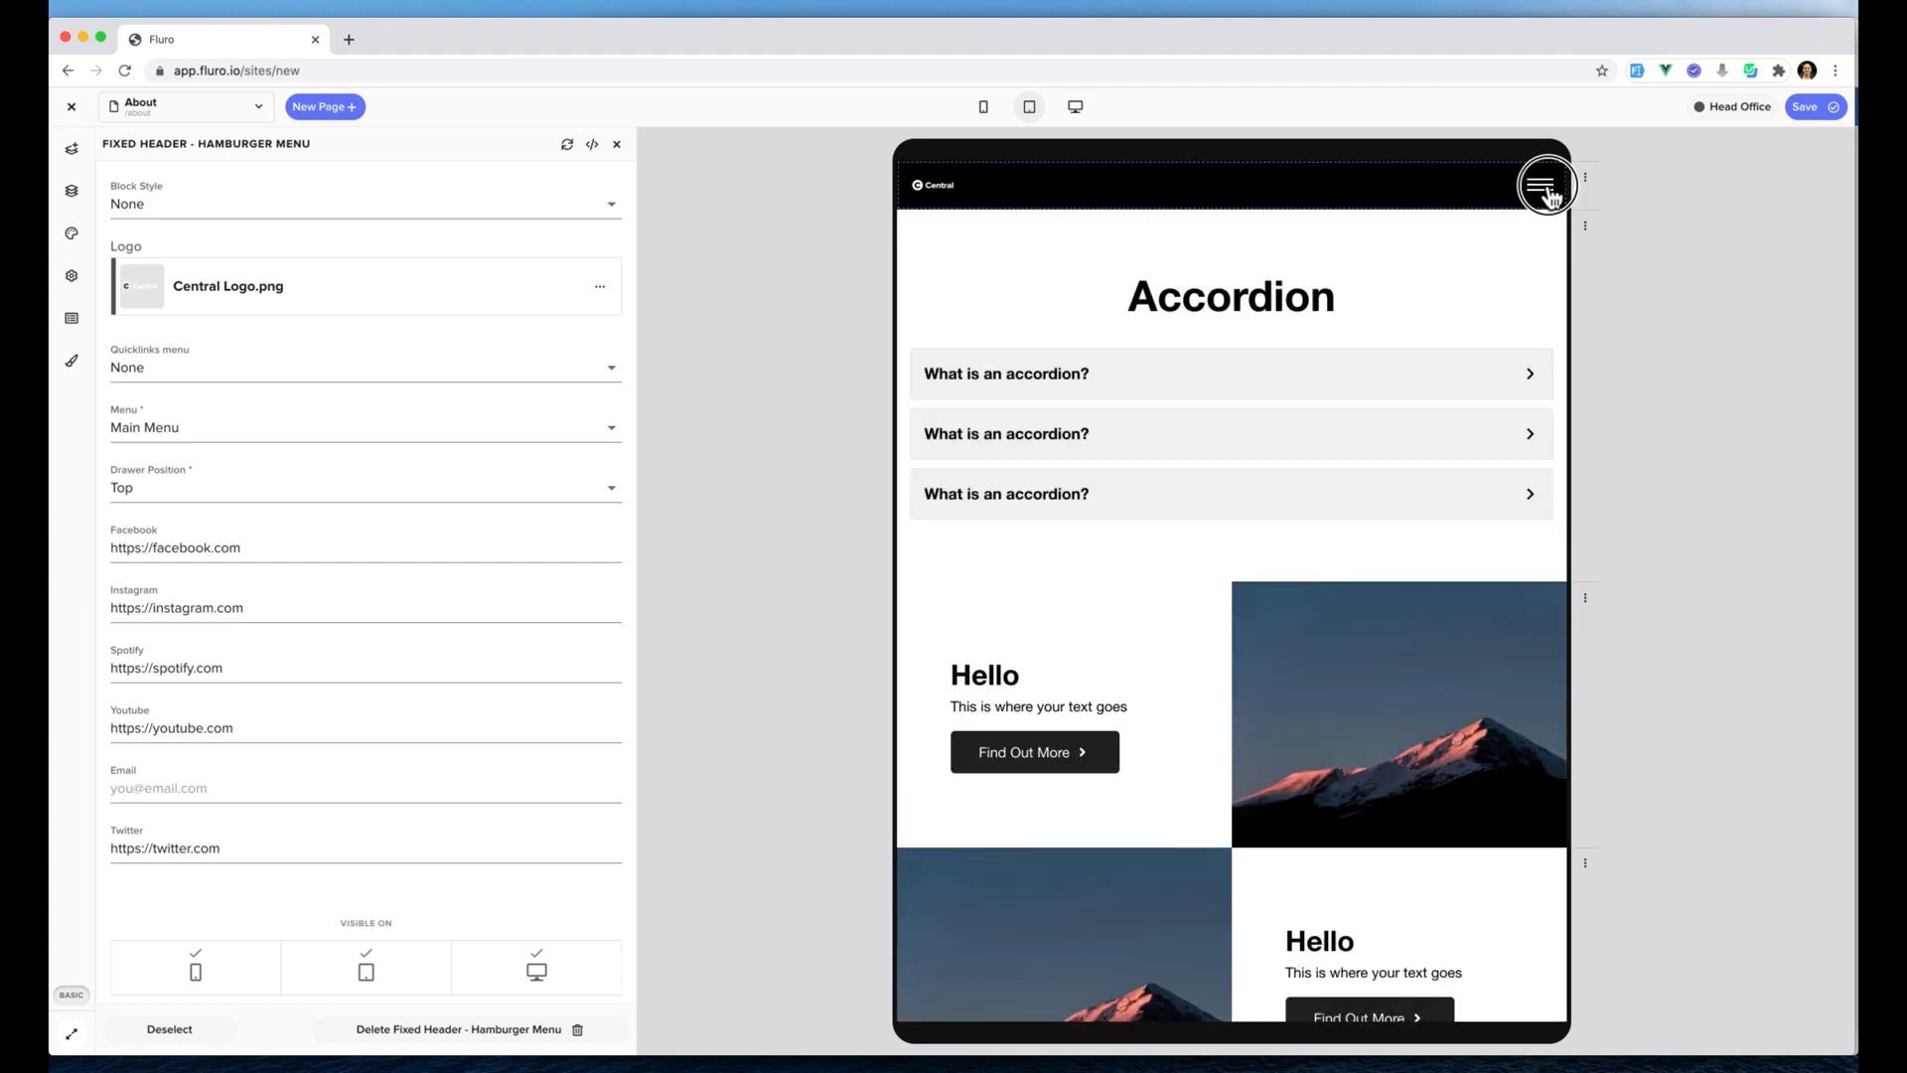
click(937, 248)
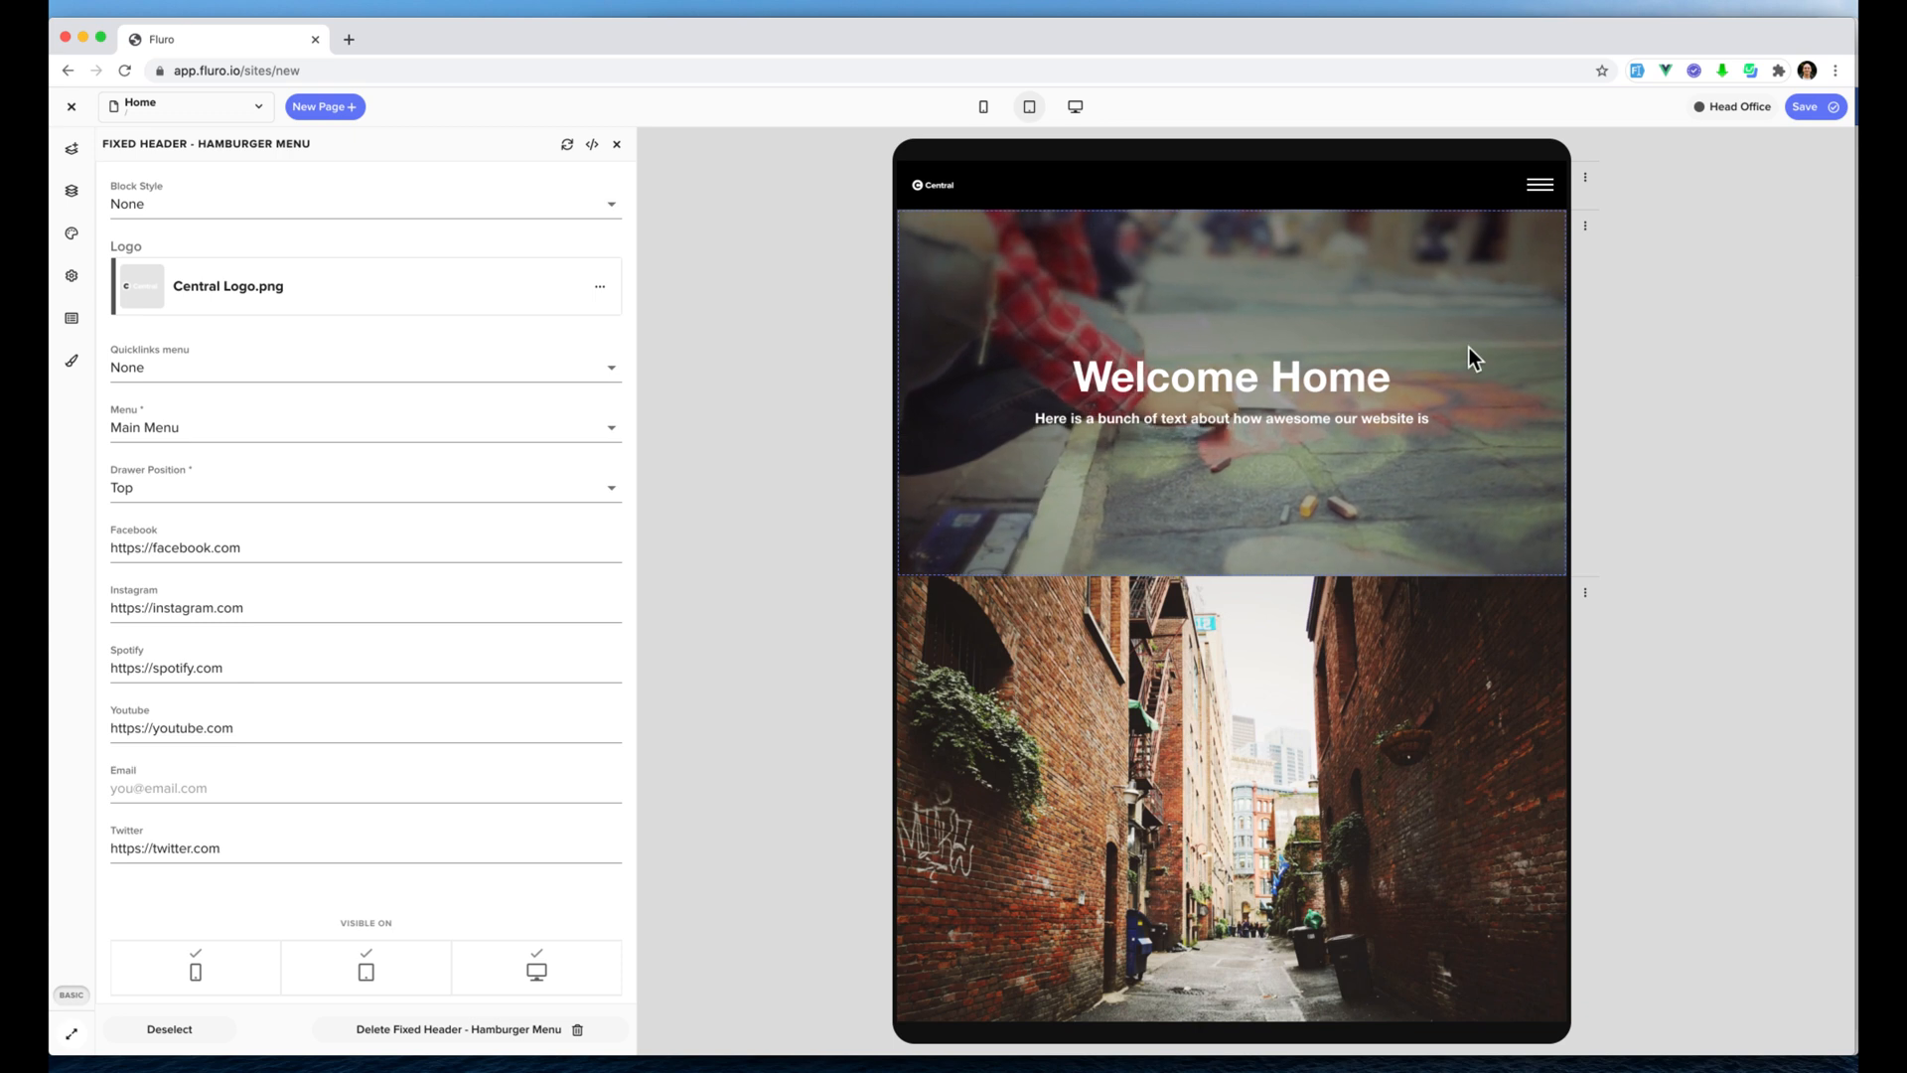
Close the preview drawer, scroll down the Home page and open the Blocks library.
click(1542, 186)
click(1543, 188)
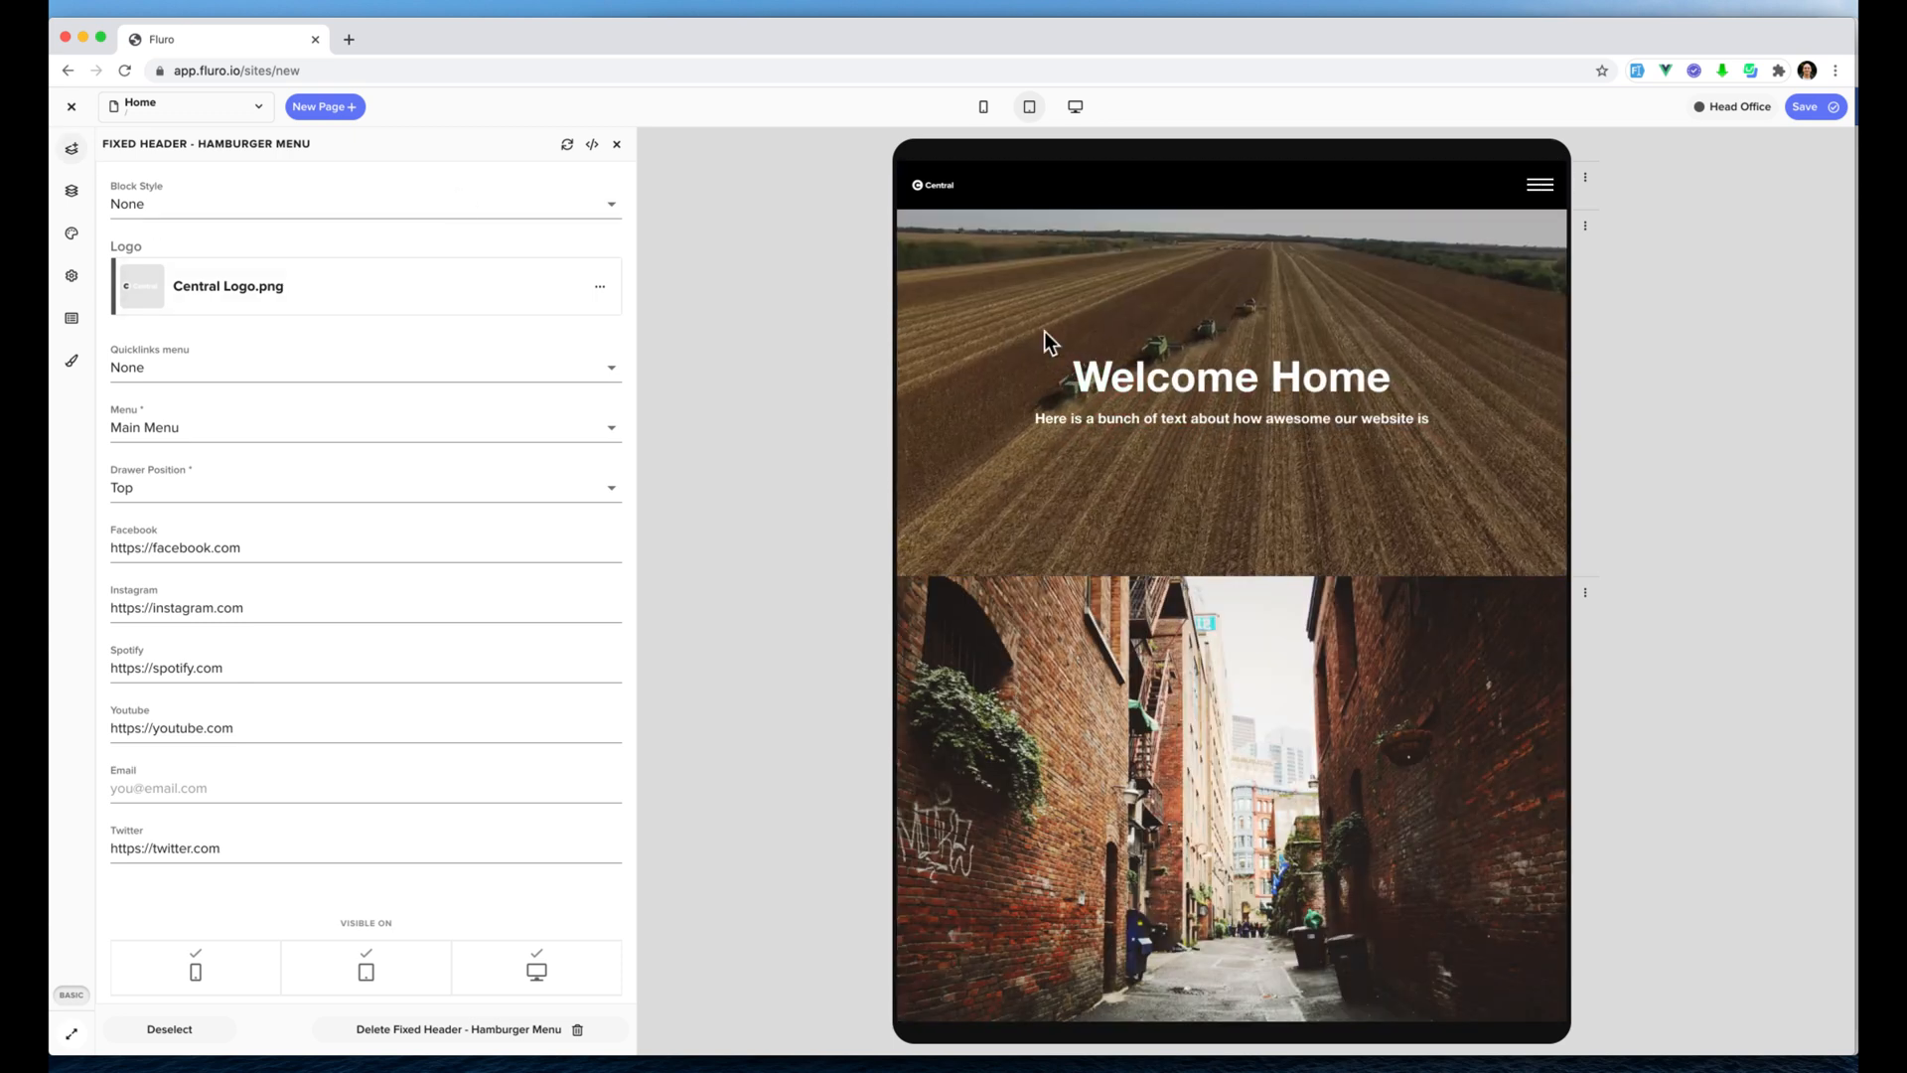
scroll(1271, 423, down, 5)
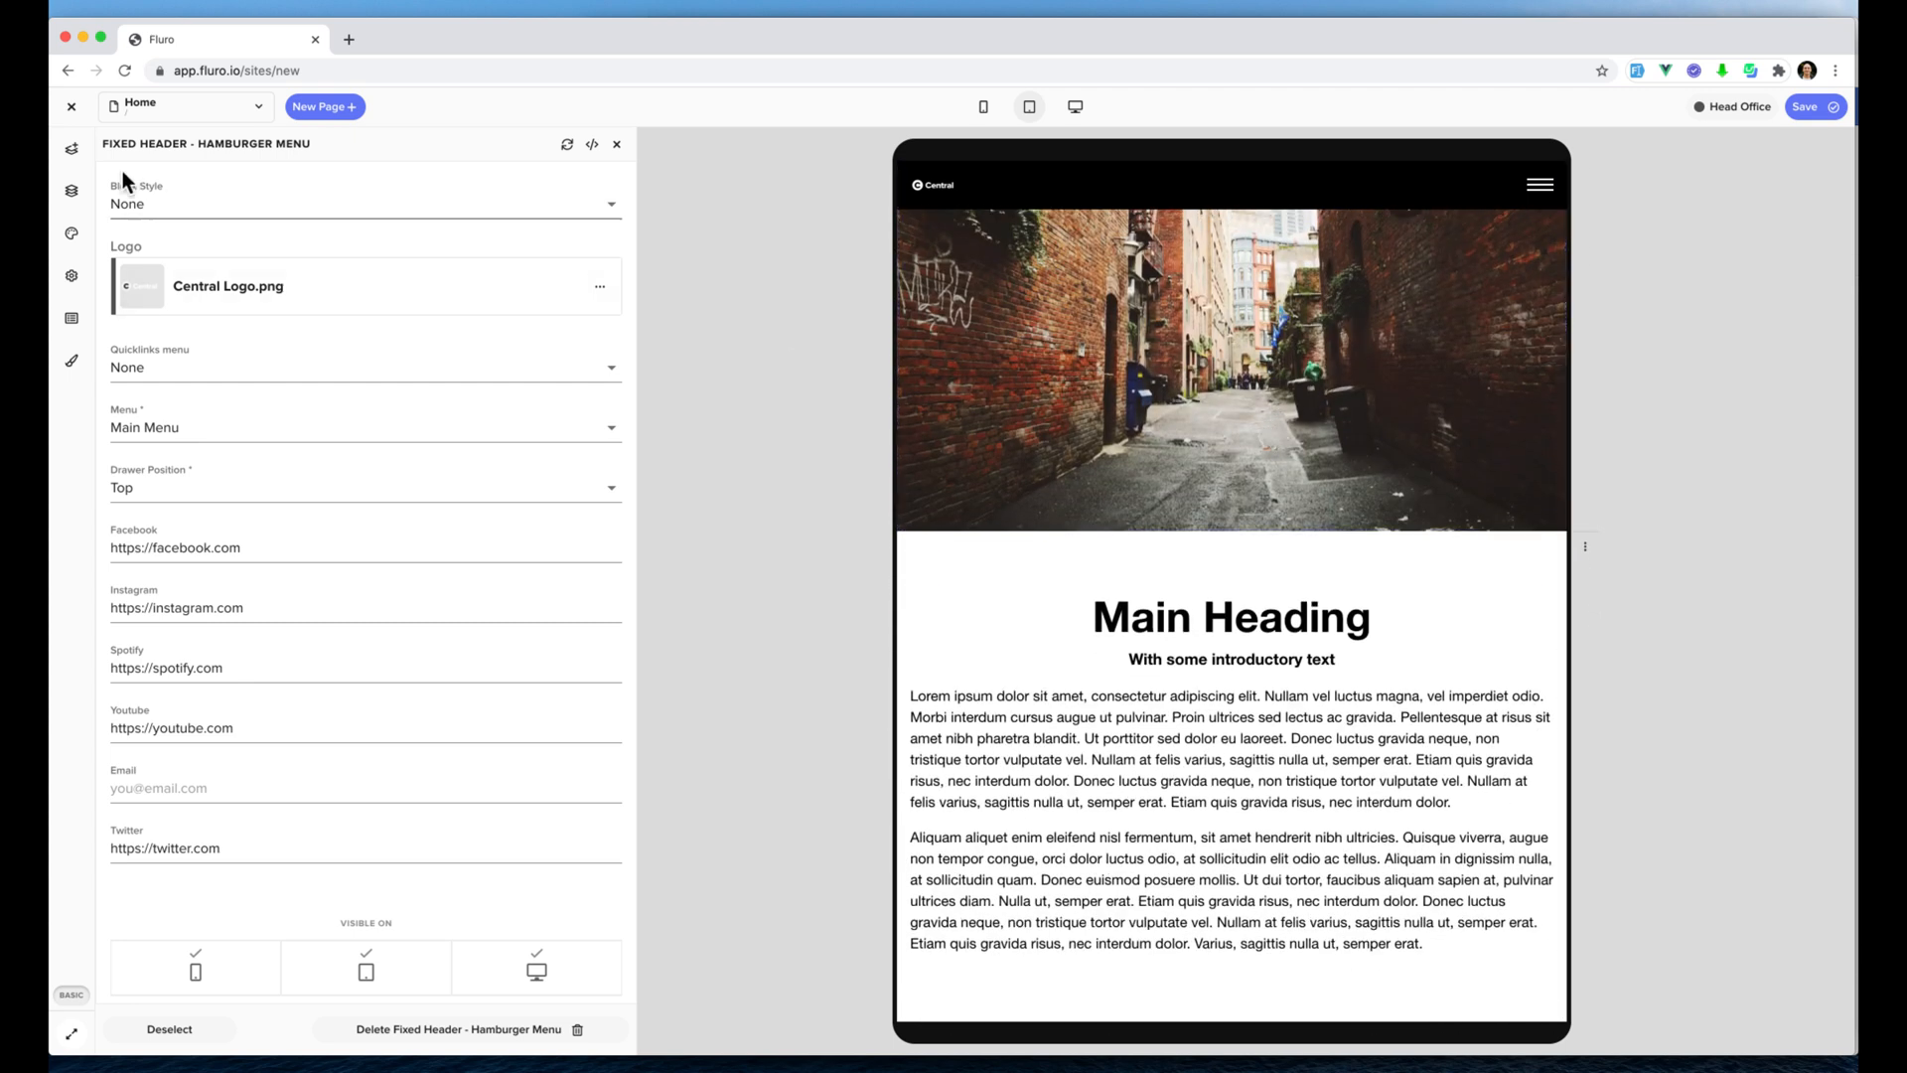
click(70, 151)
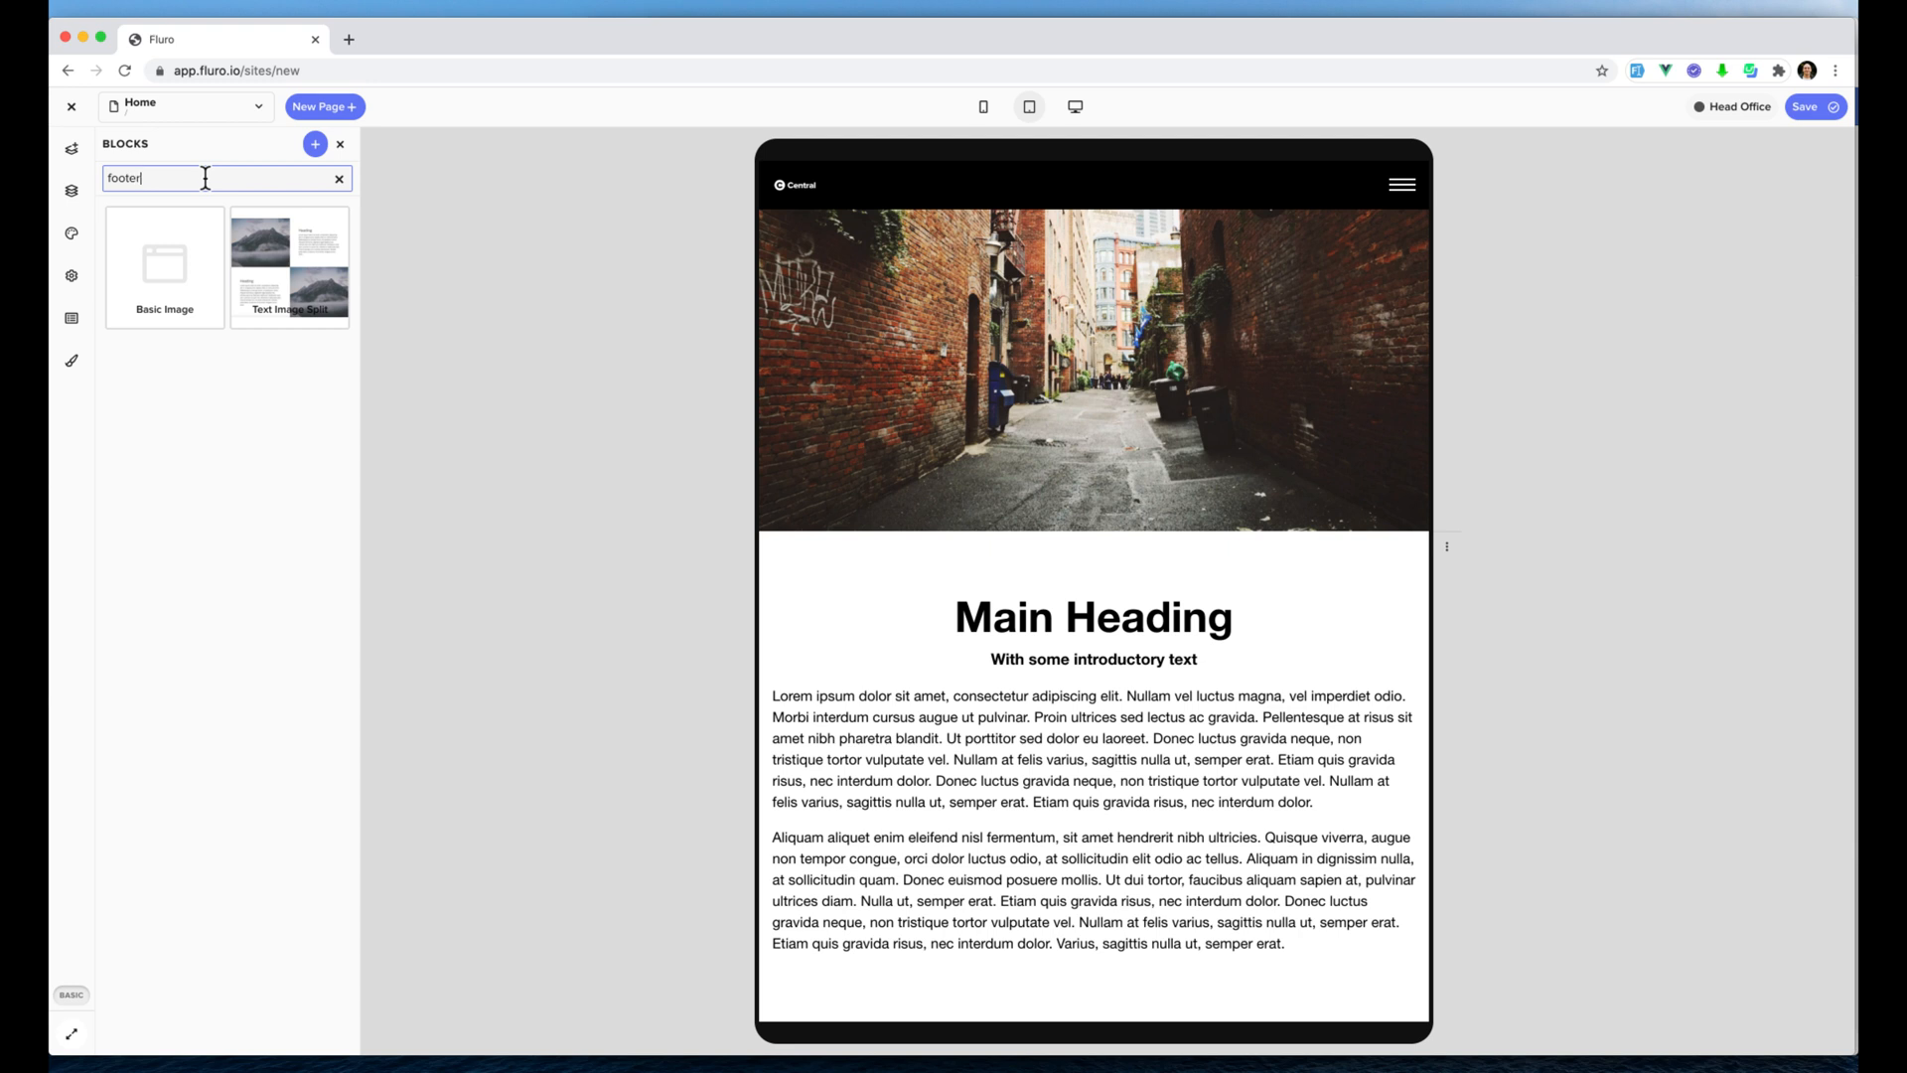
Place a Basic Footer block on the Home page between Basic Image and Basic Text.
drag(177, 262, 1079, 535)
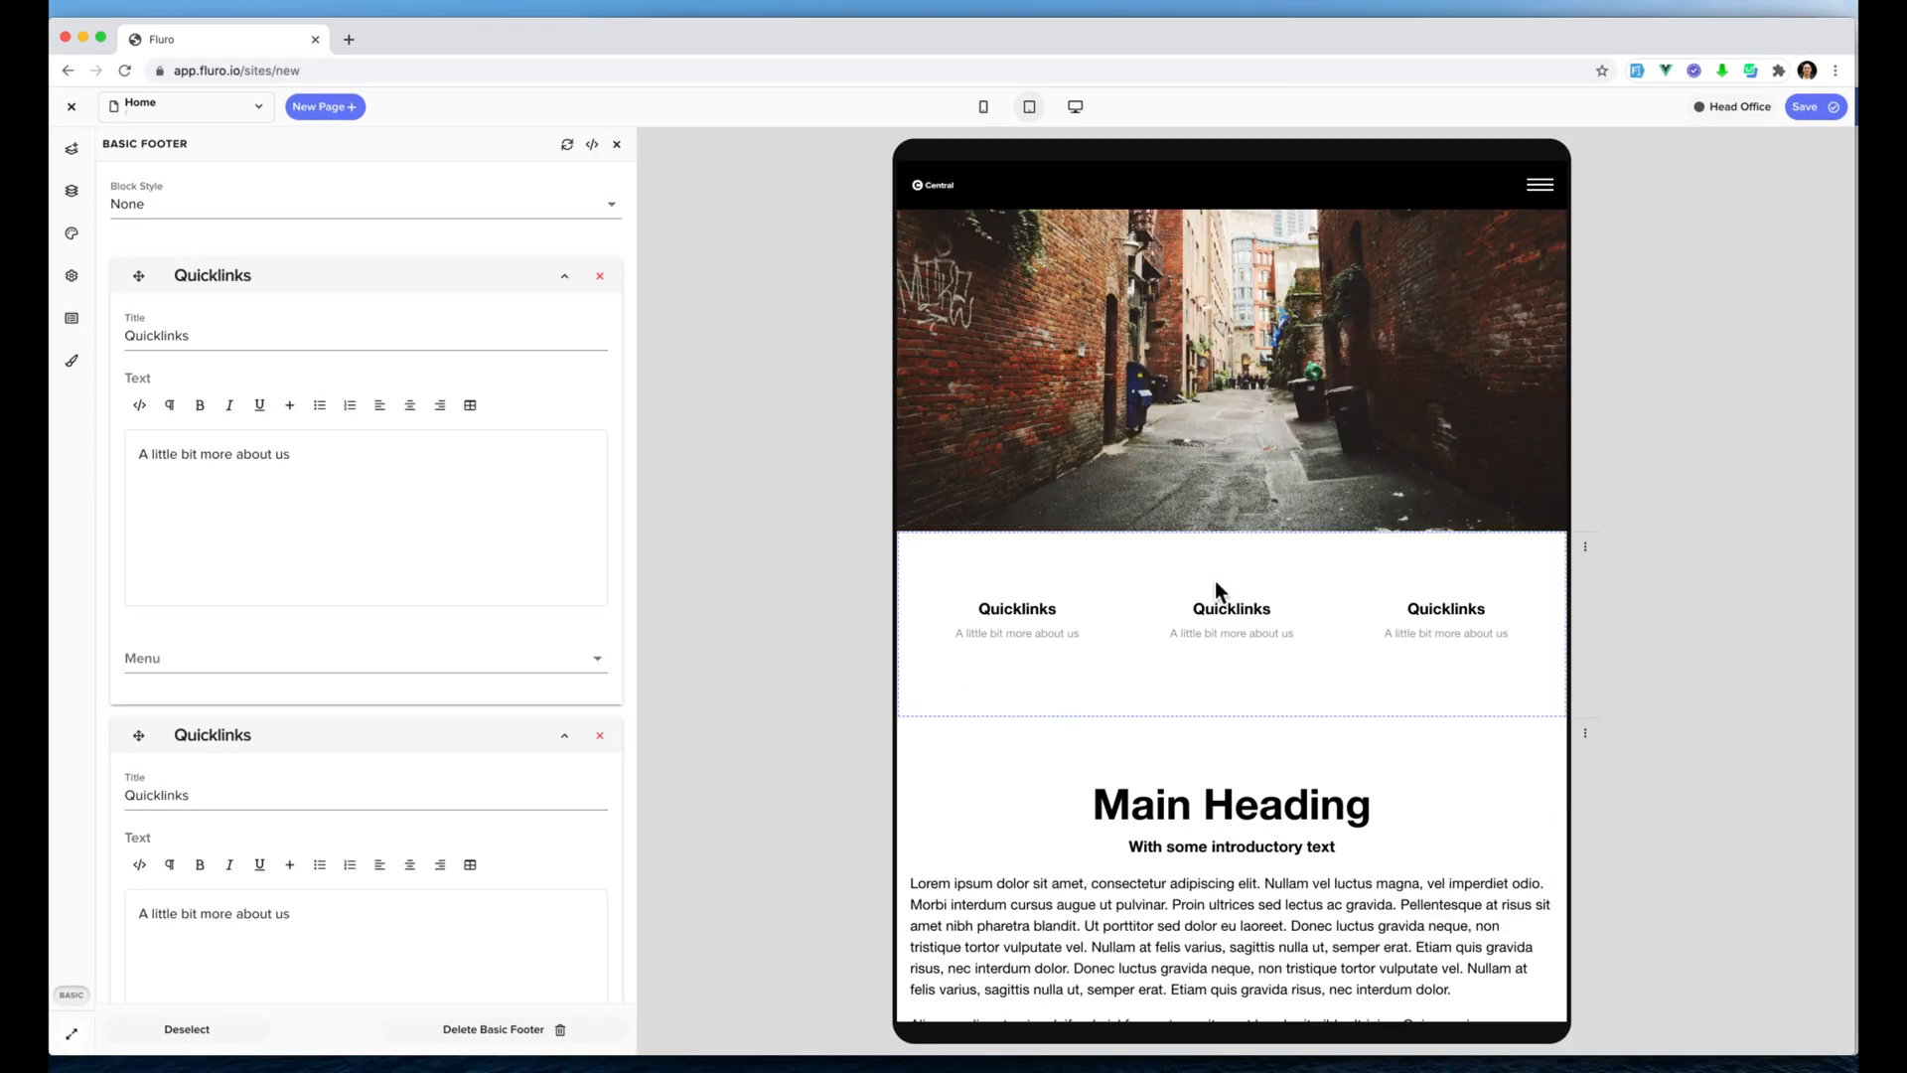
click(72, 192)
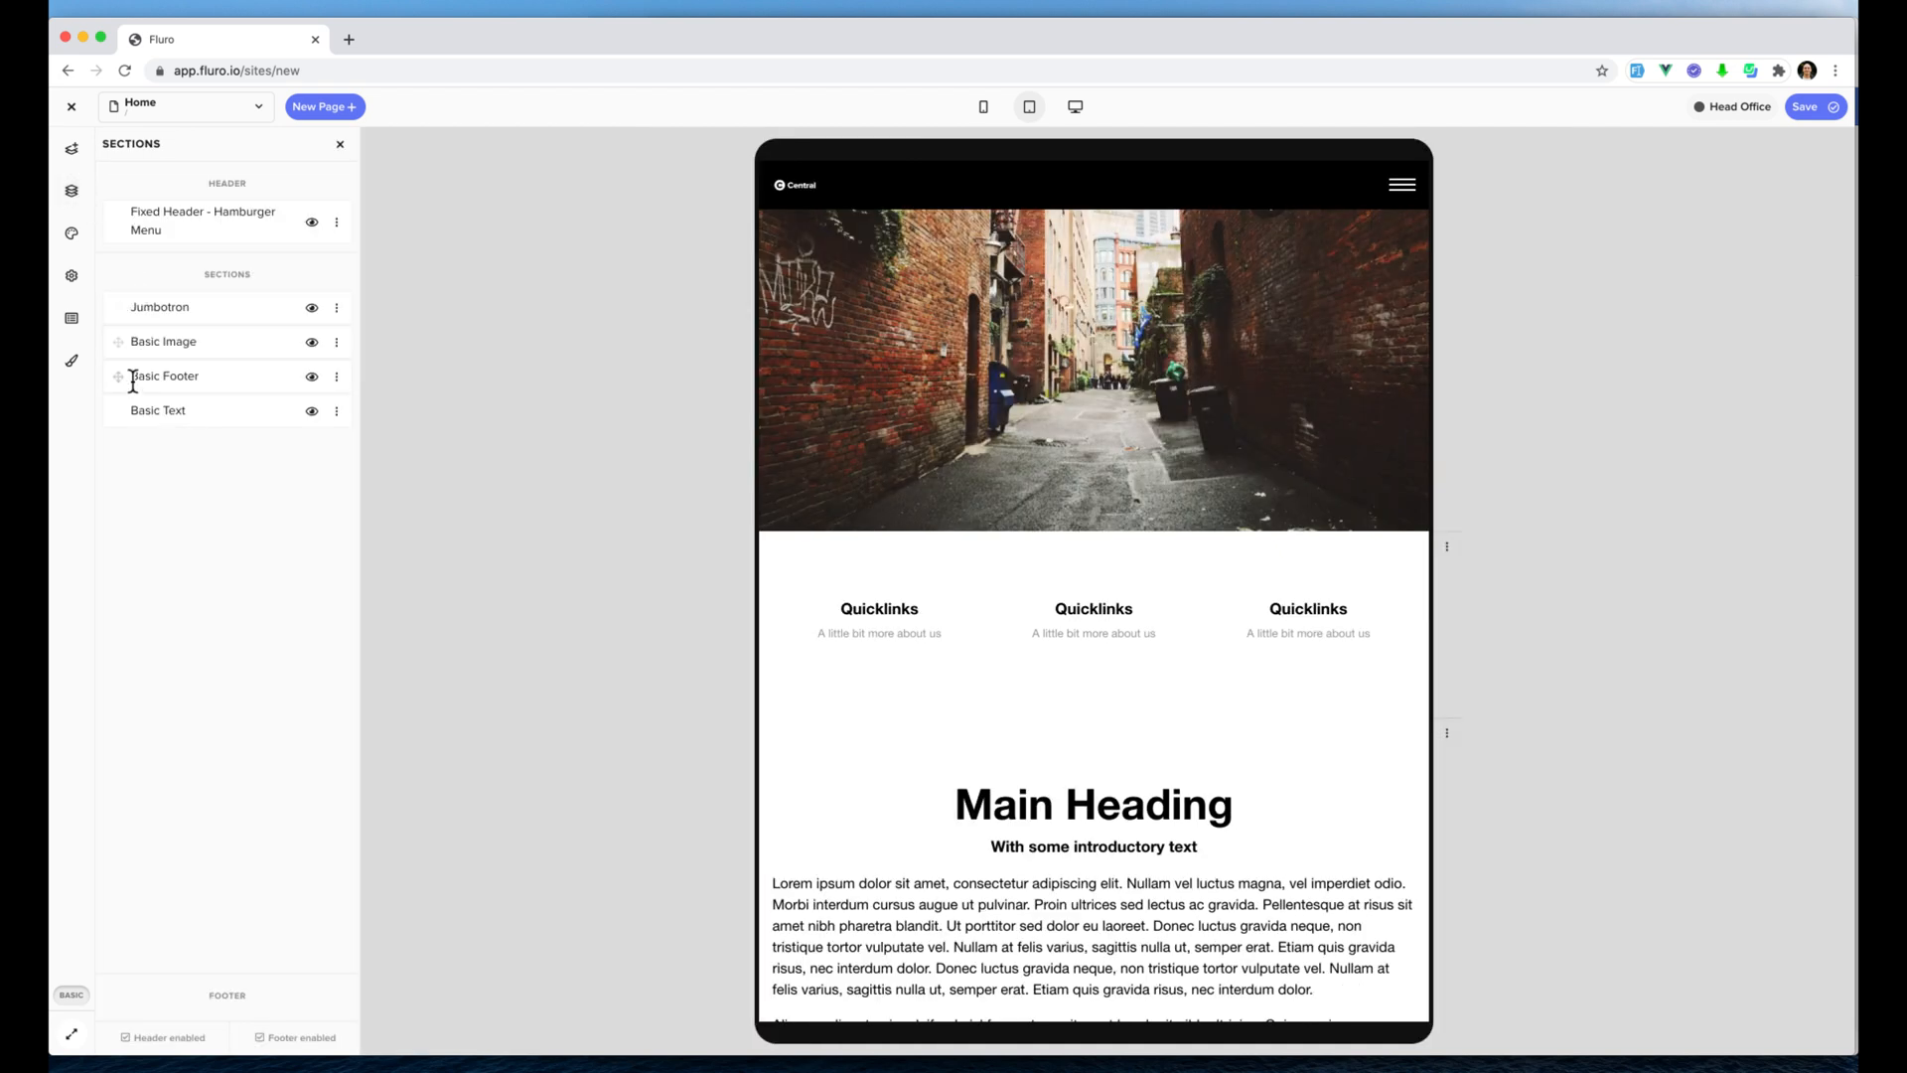
Move the Basic Footer row into the Home page's Footer area, below Main Heading.
drag(121, 380, 243, 959)
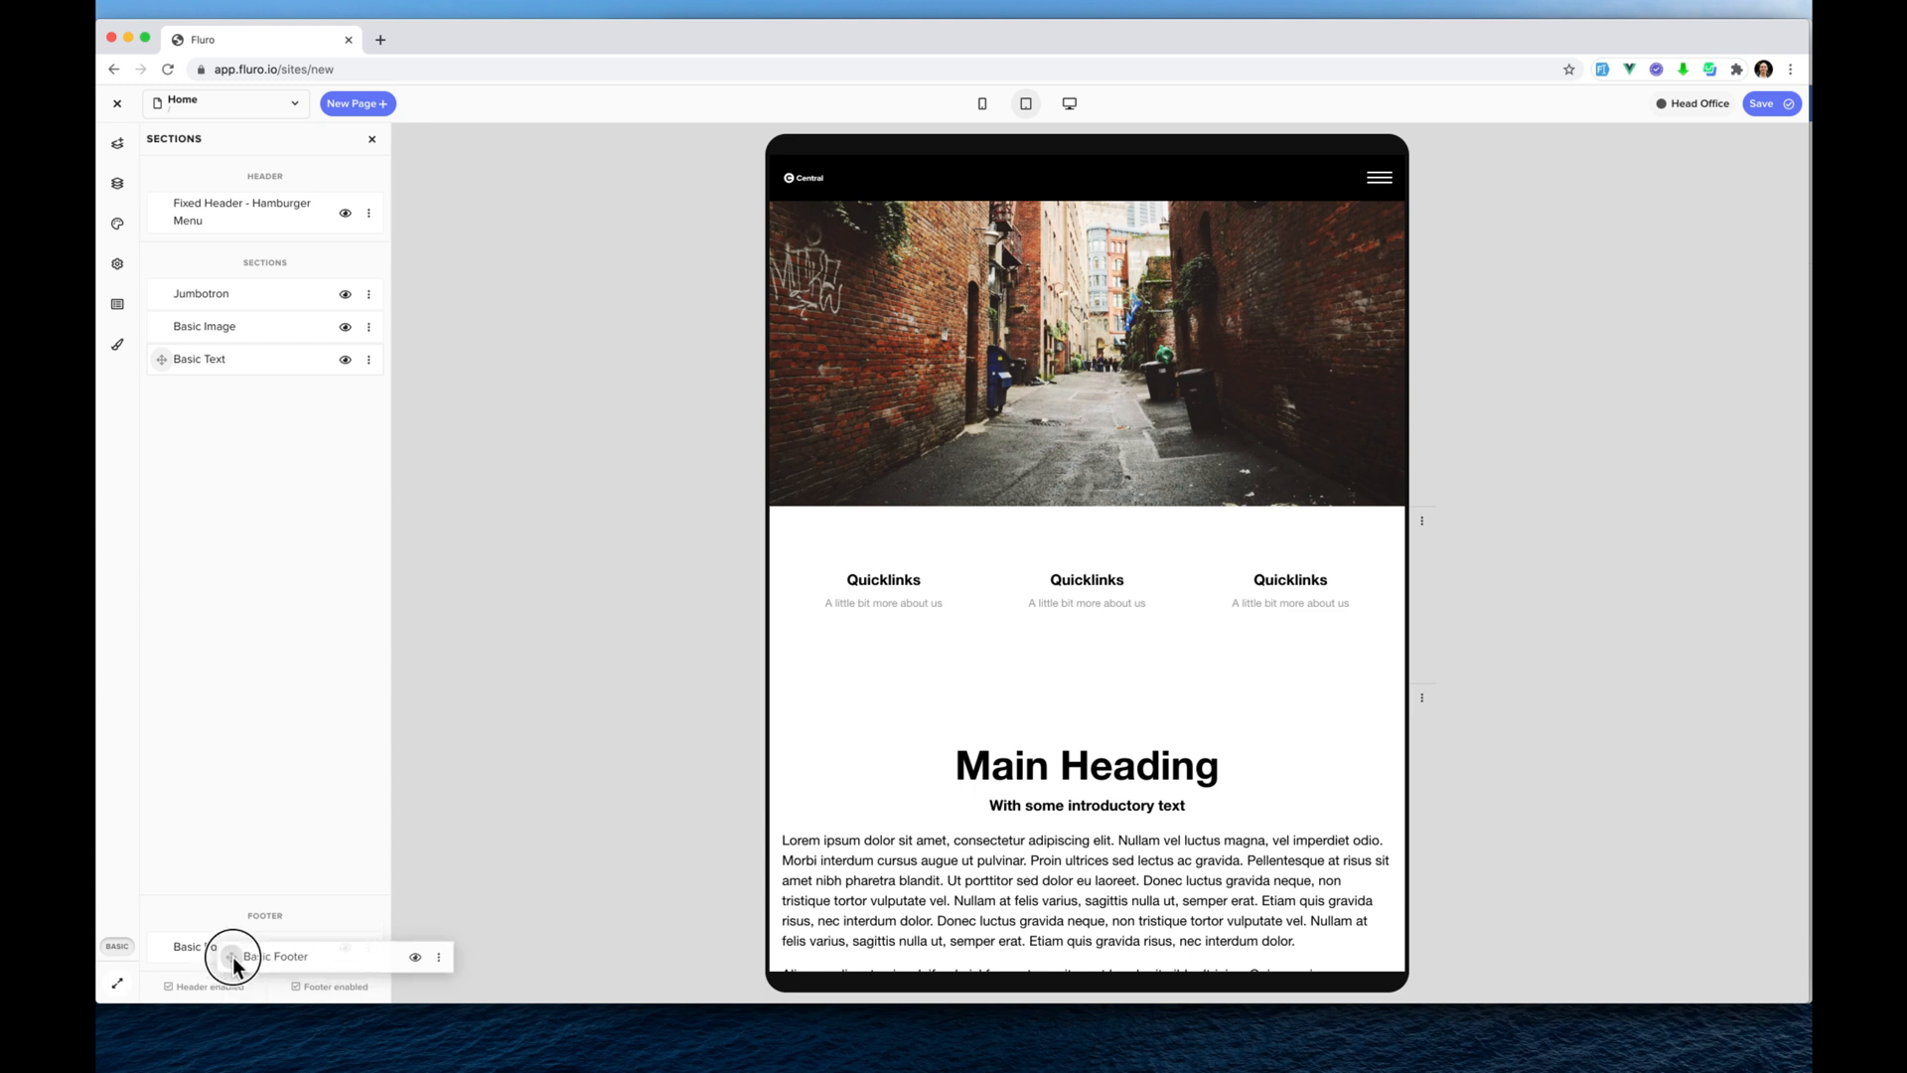
scroll(971, 483, down, 3)
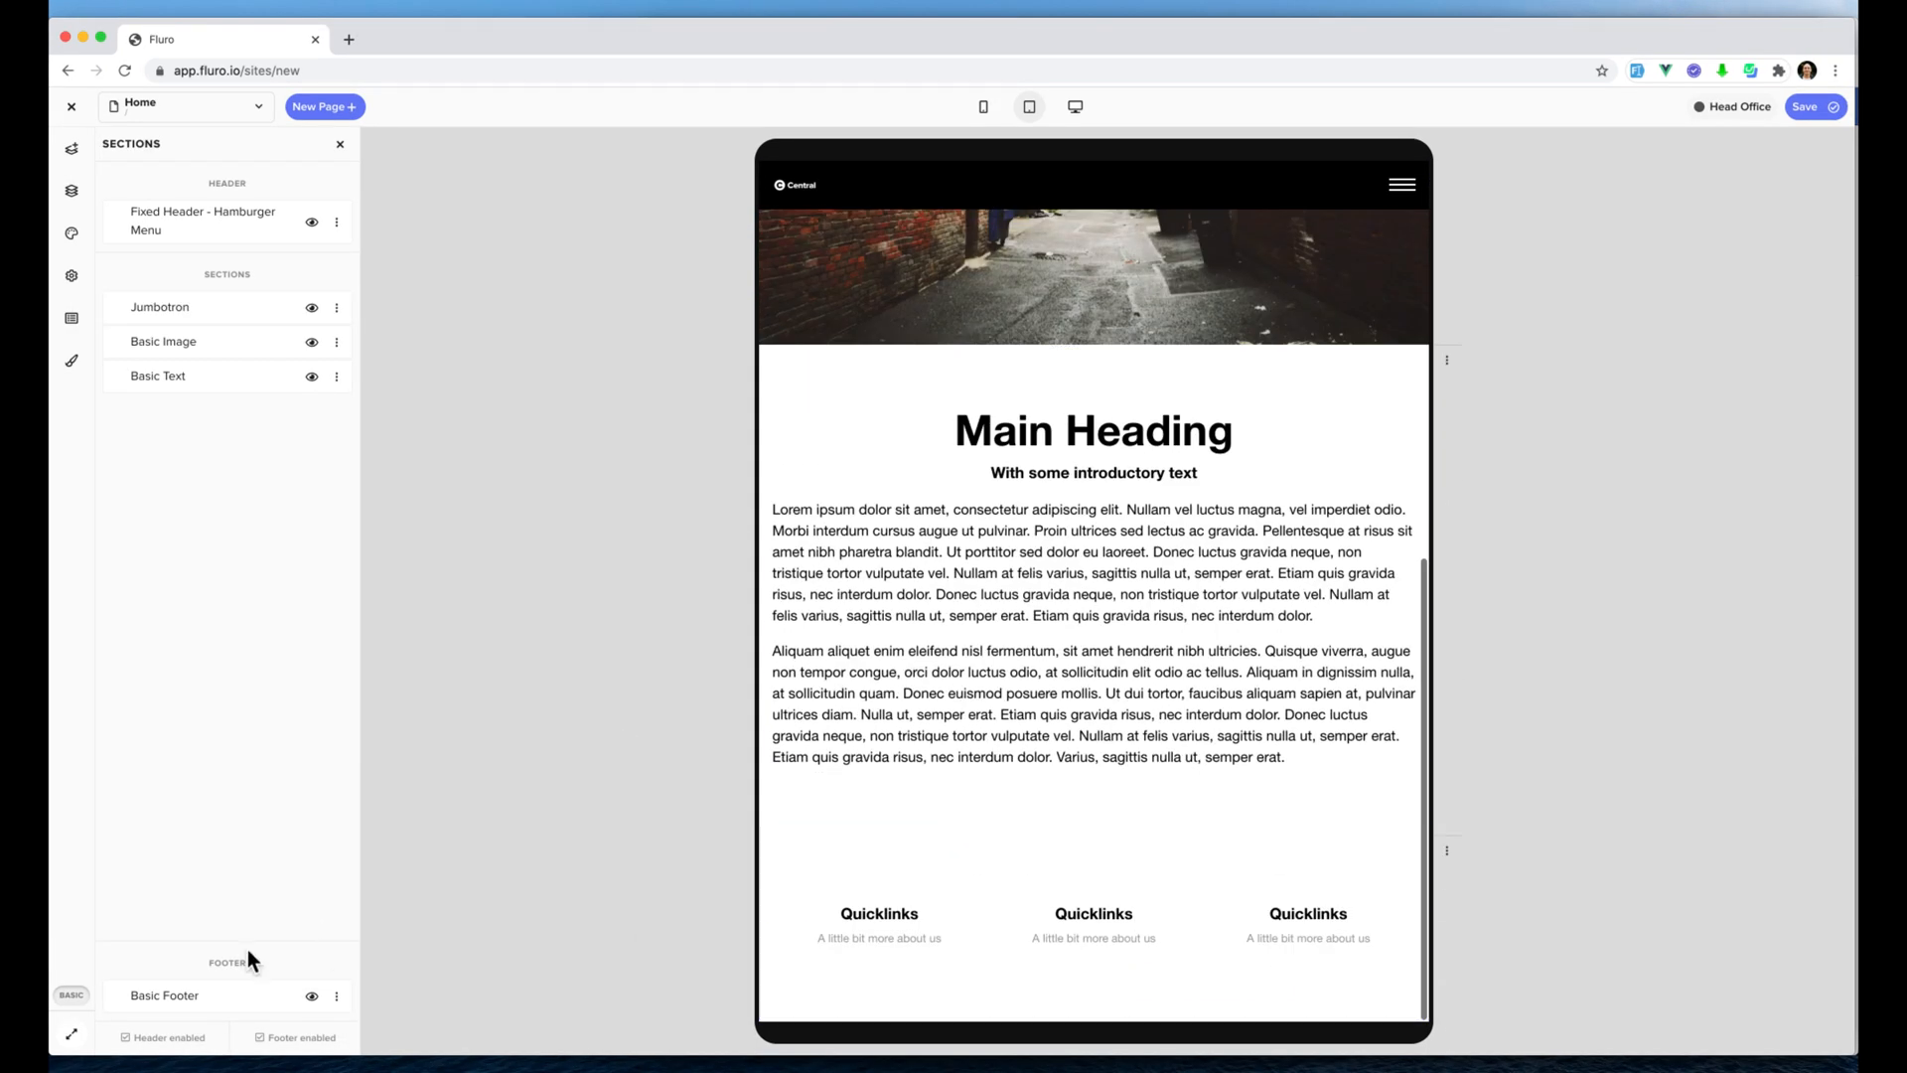
click(159, 103)
Switch to the About page and open its Basic Footer's Quicklinks settings.
click(173, 338)
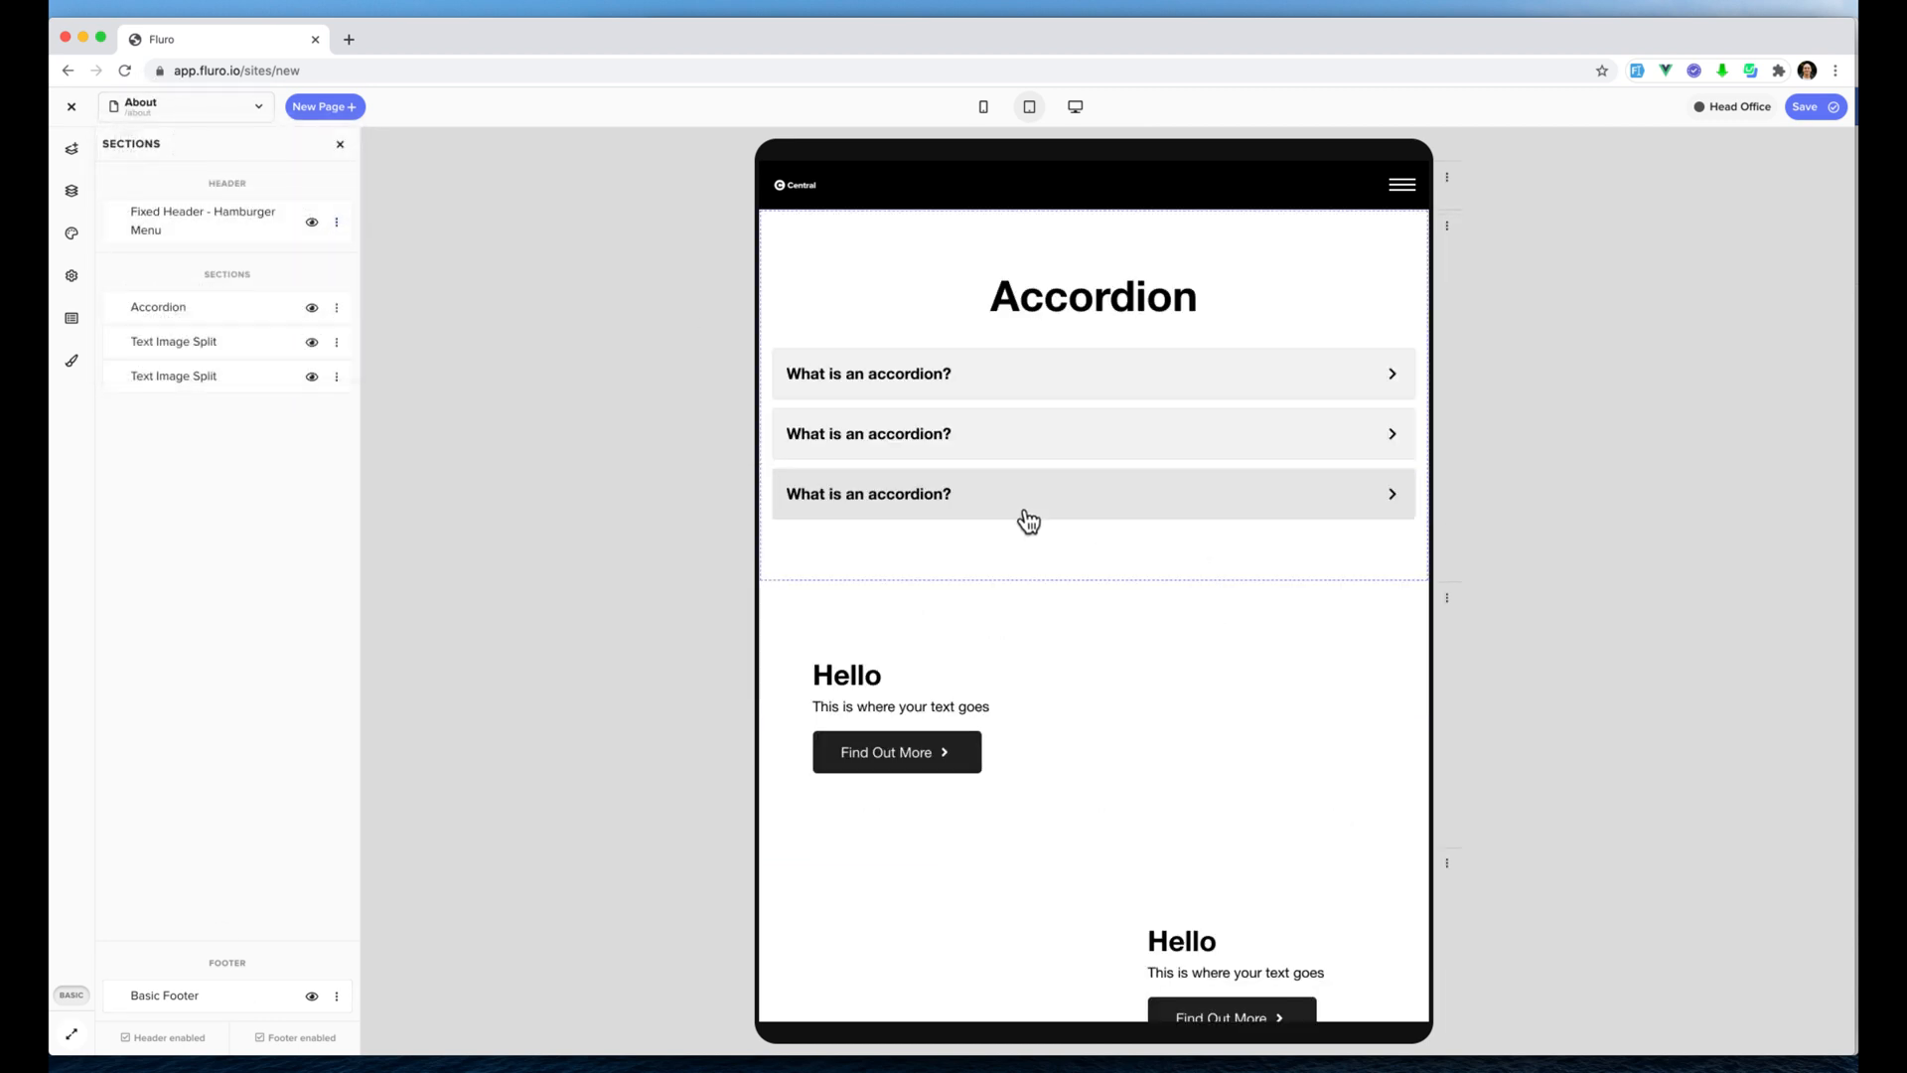
scroll(1023, 516, down, 3)
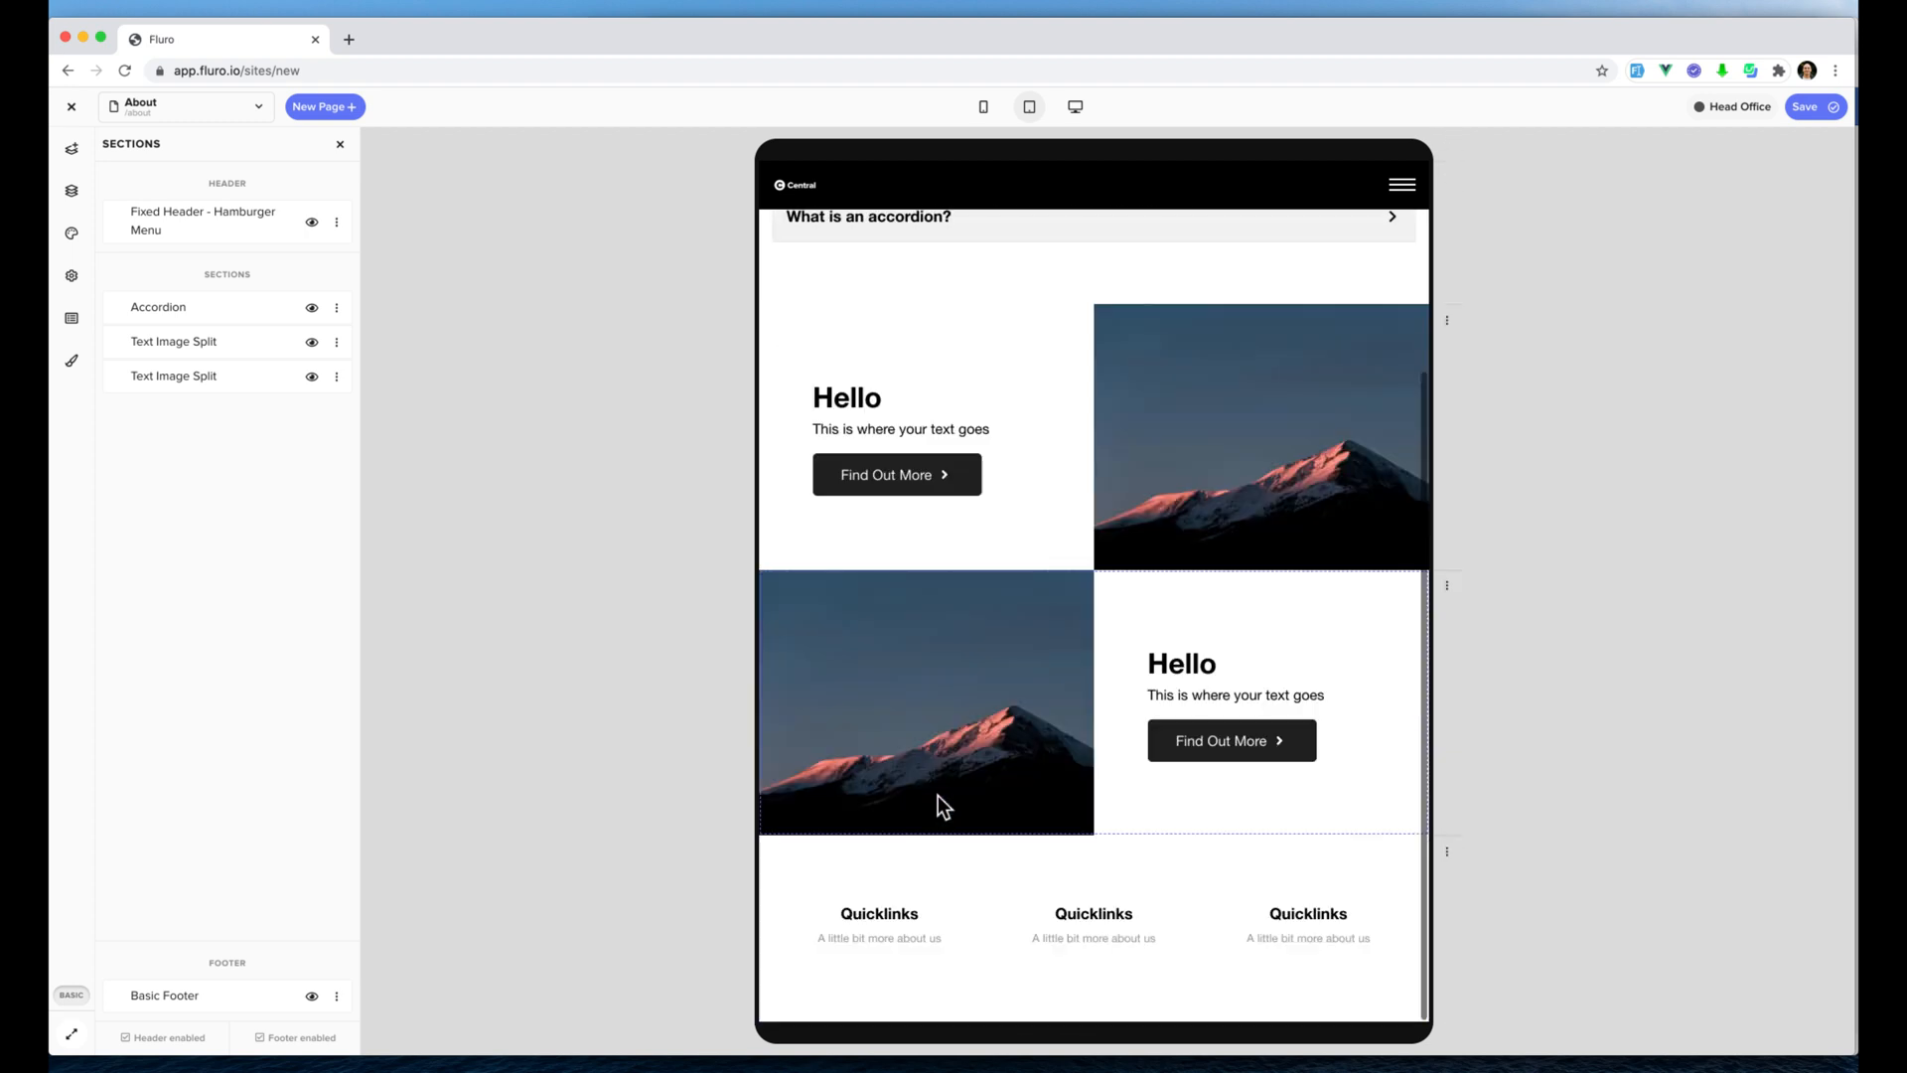
click(899, 876)
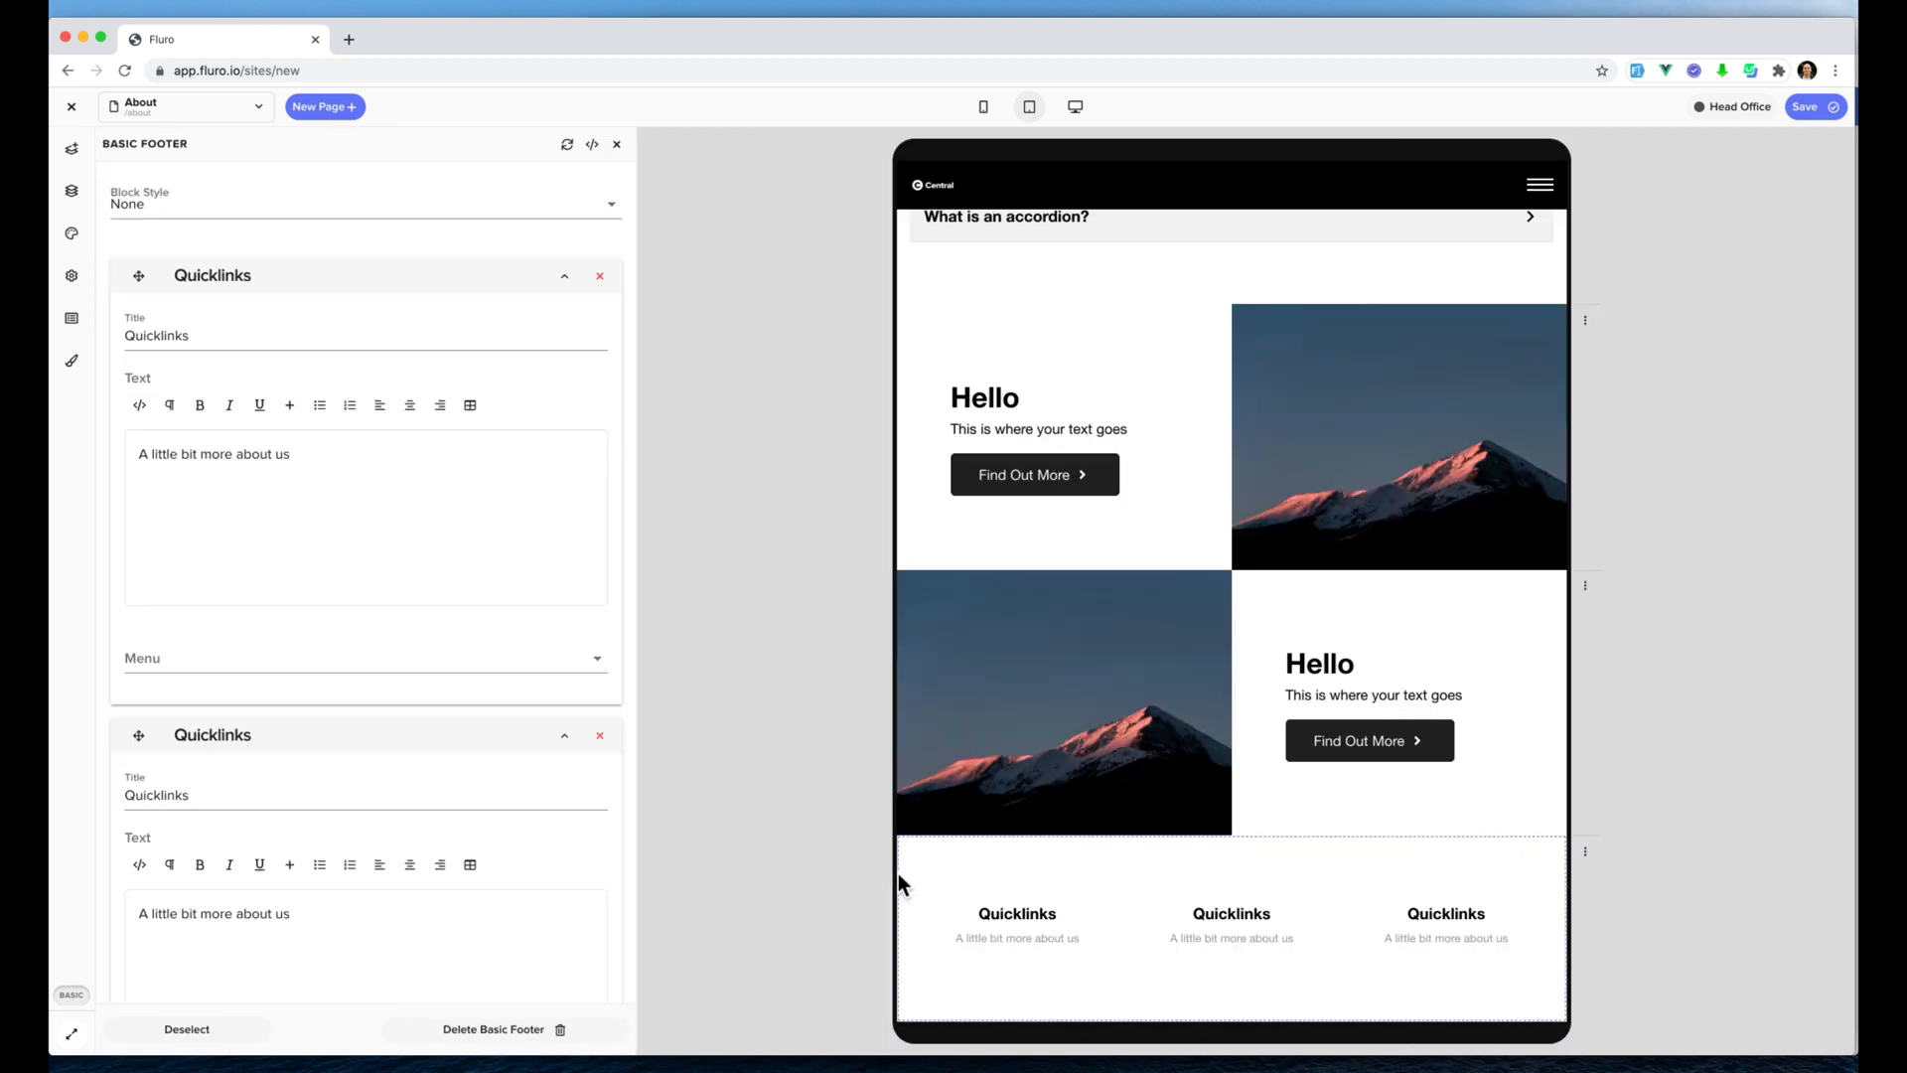
Assign Main Menu to the first Quicklinks footer column, showing Home, About and Contact Us.
scroll(266, 490, down, 3)
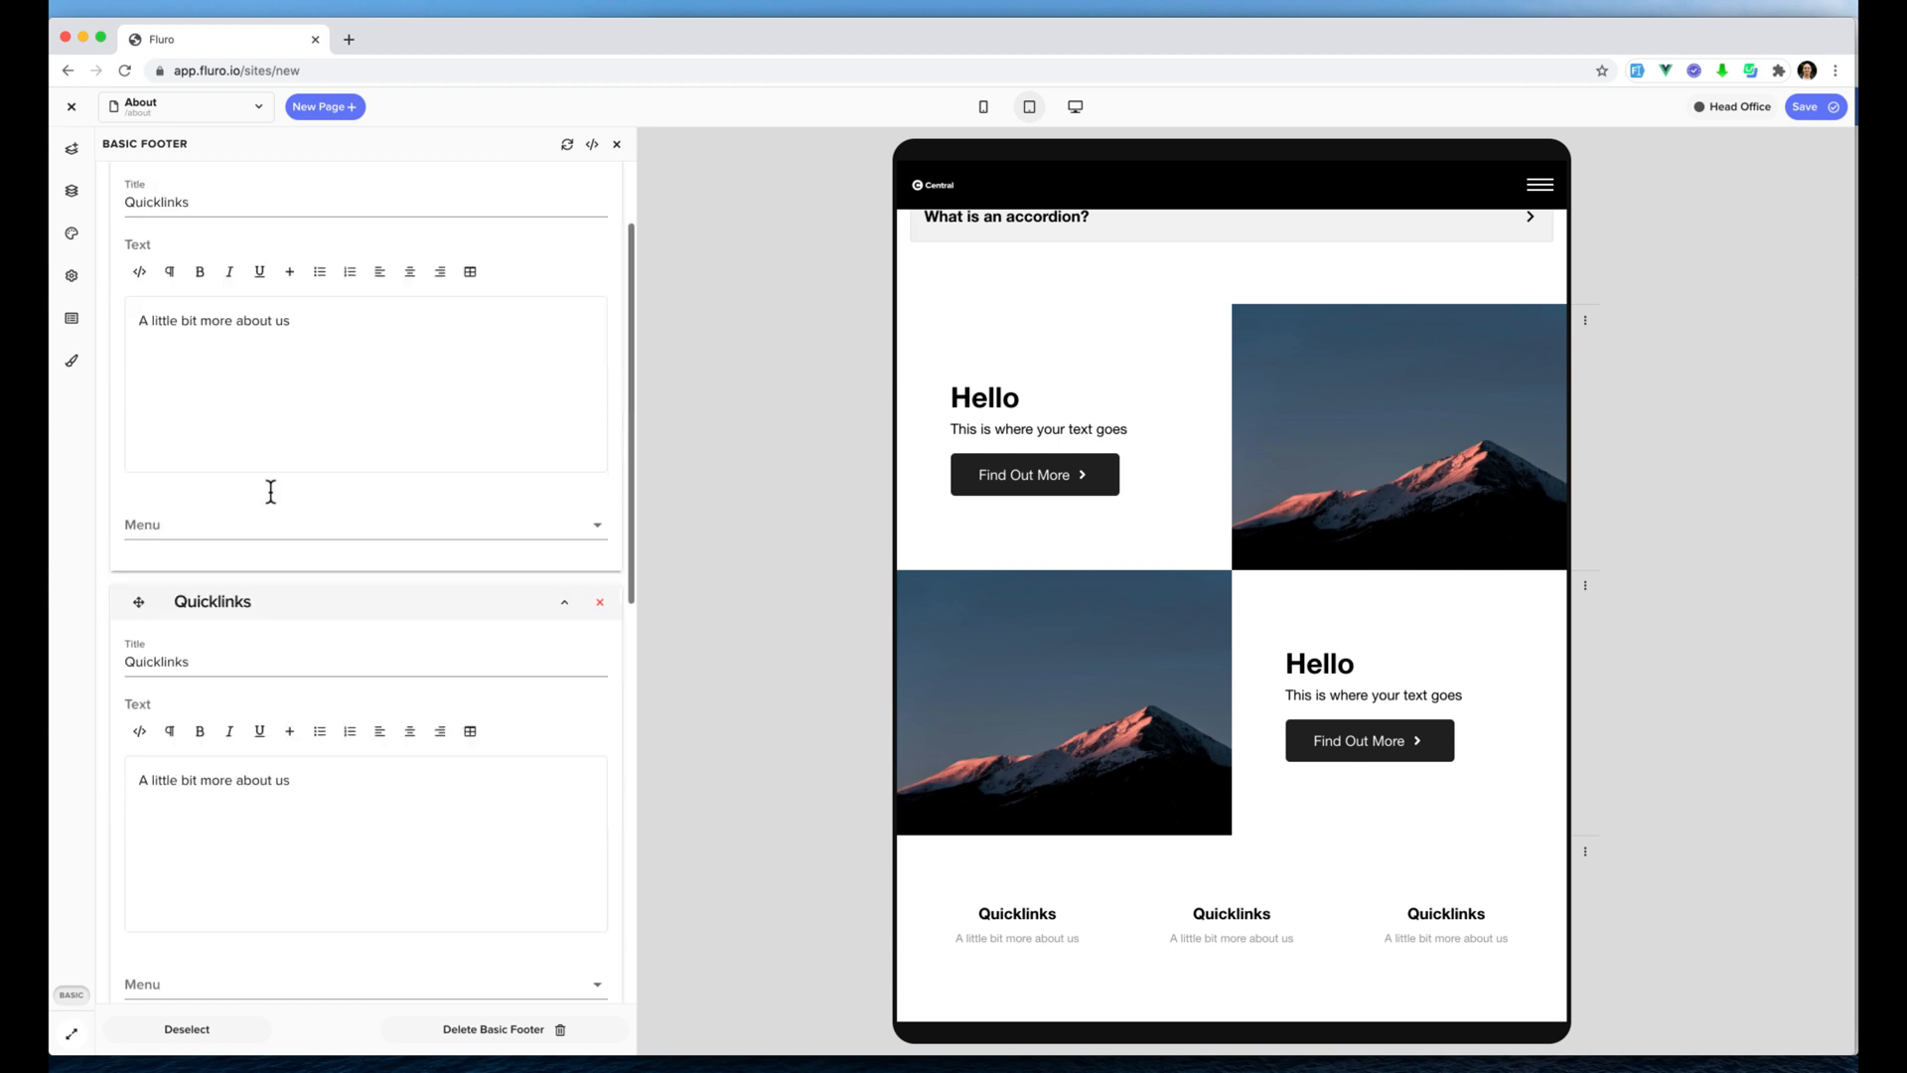
click(243, 477)
click(237, 536)
scroll(1011, 782, down, 2)
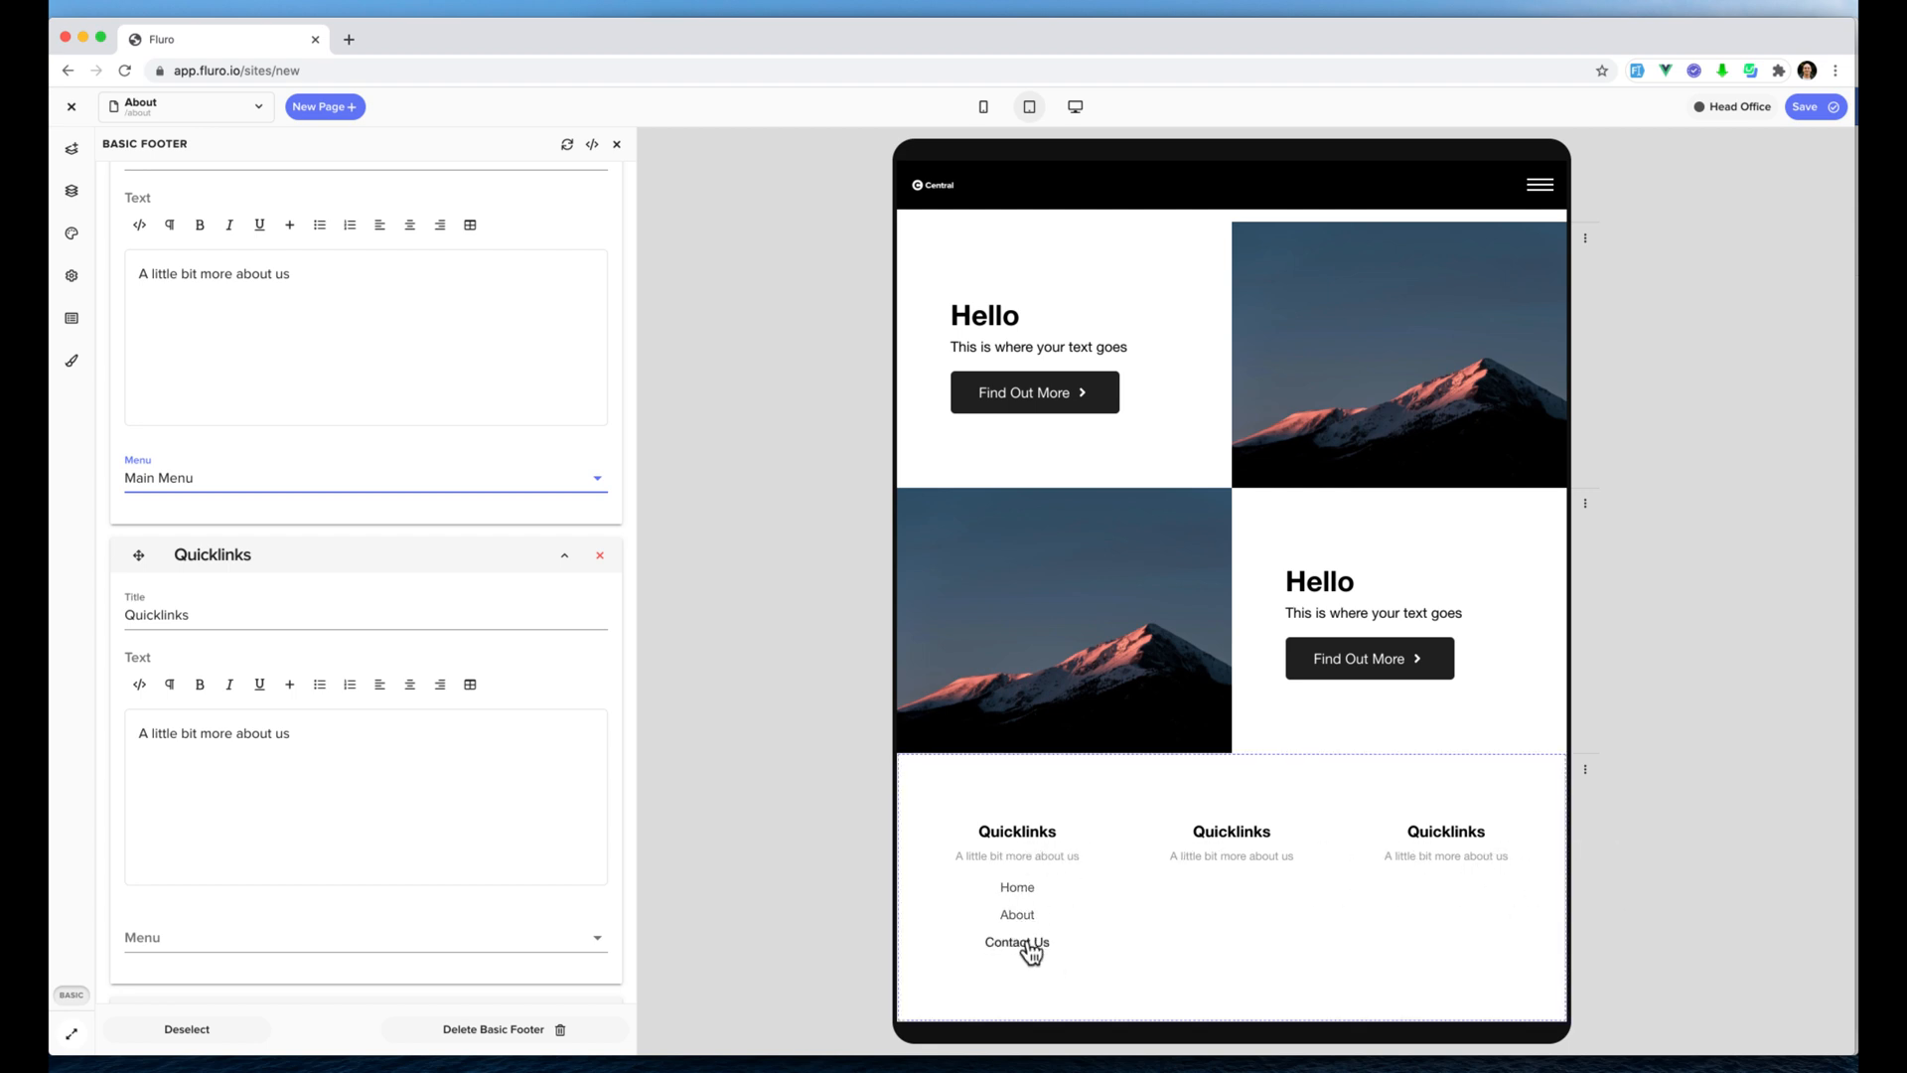
click(1542, 190)
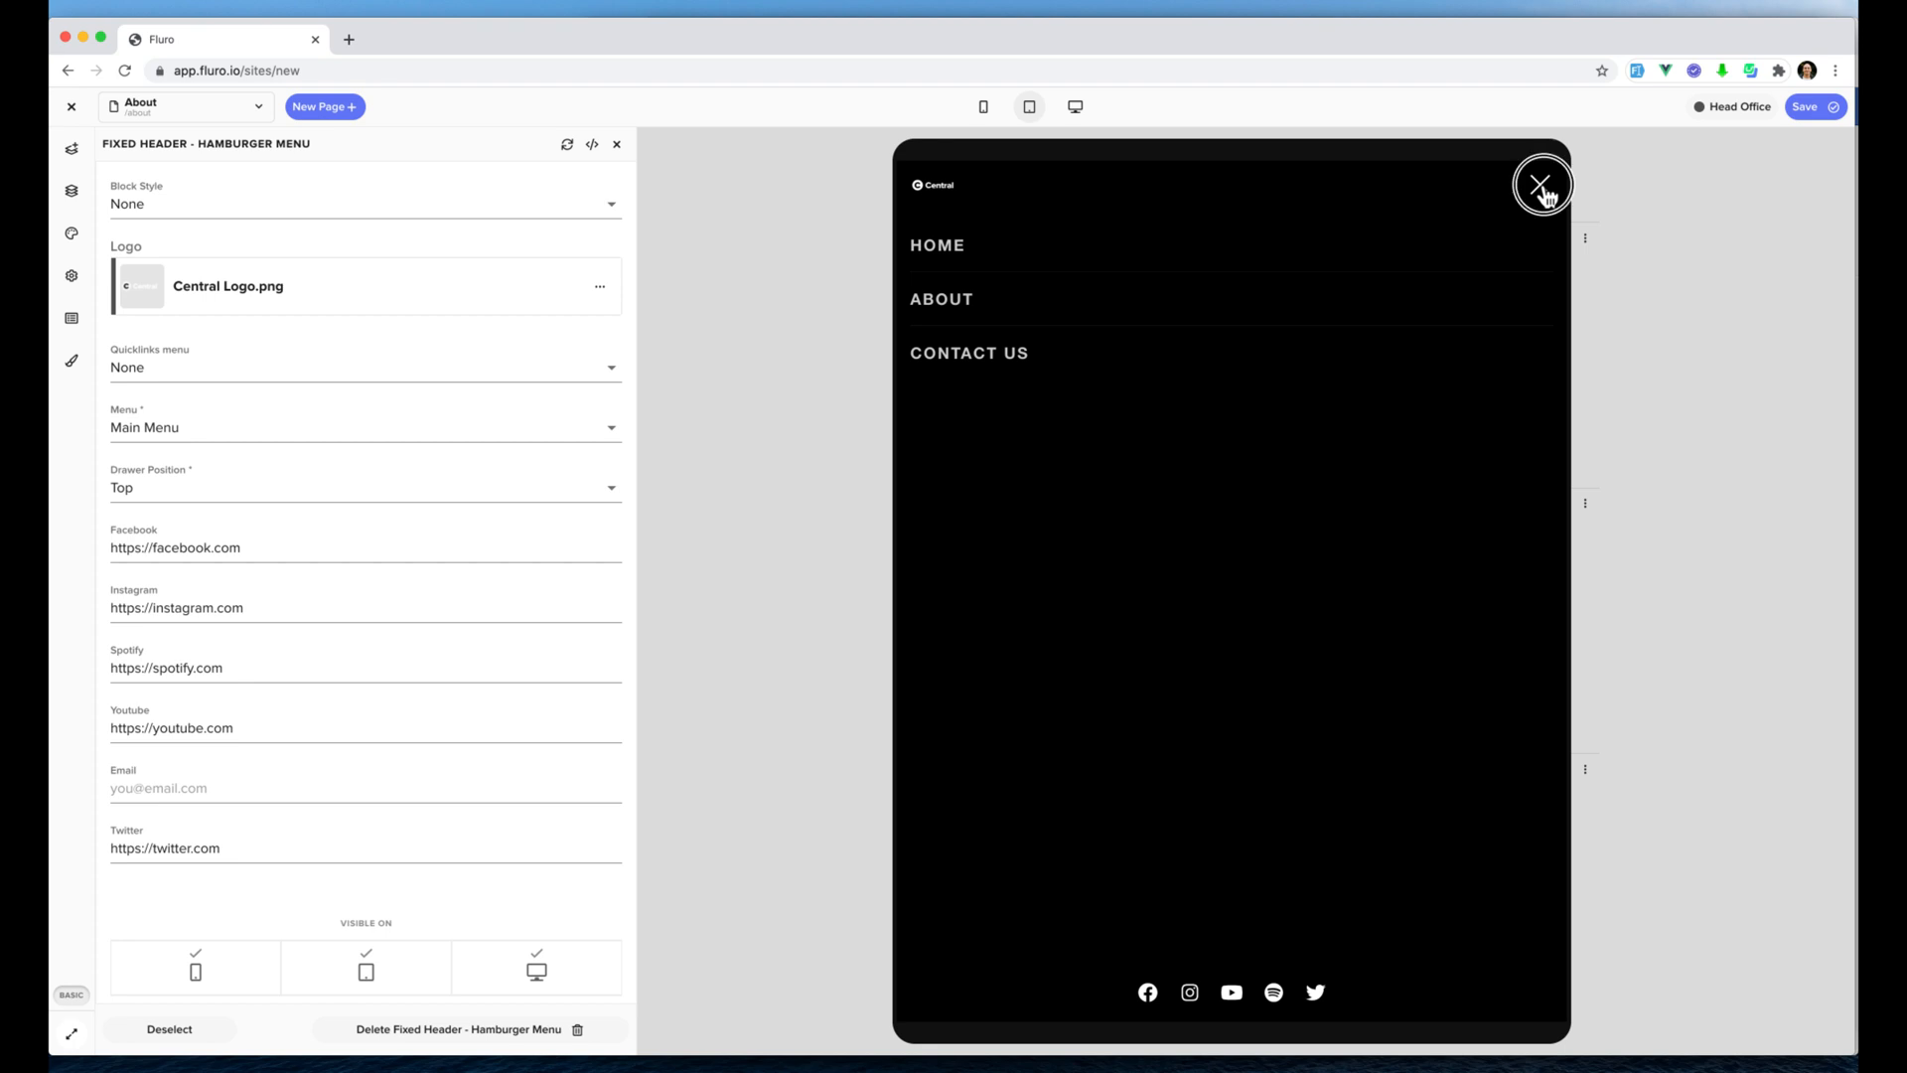
click(1542, 189)
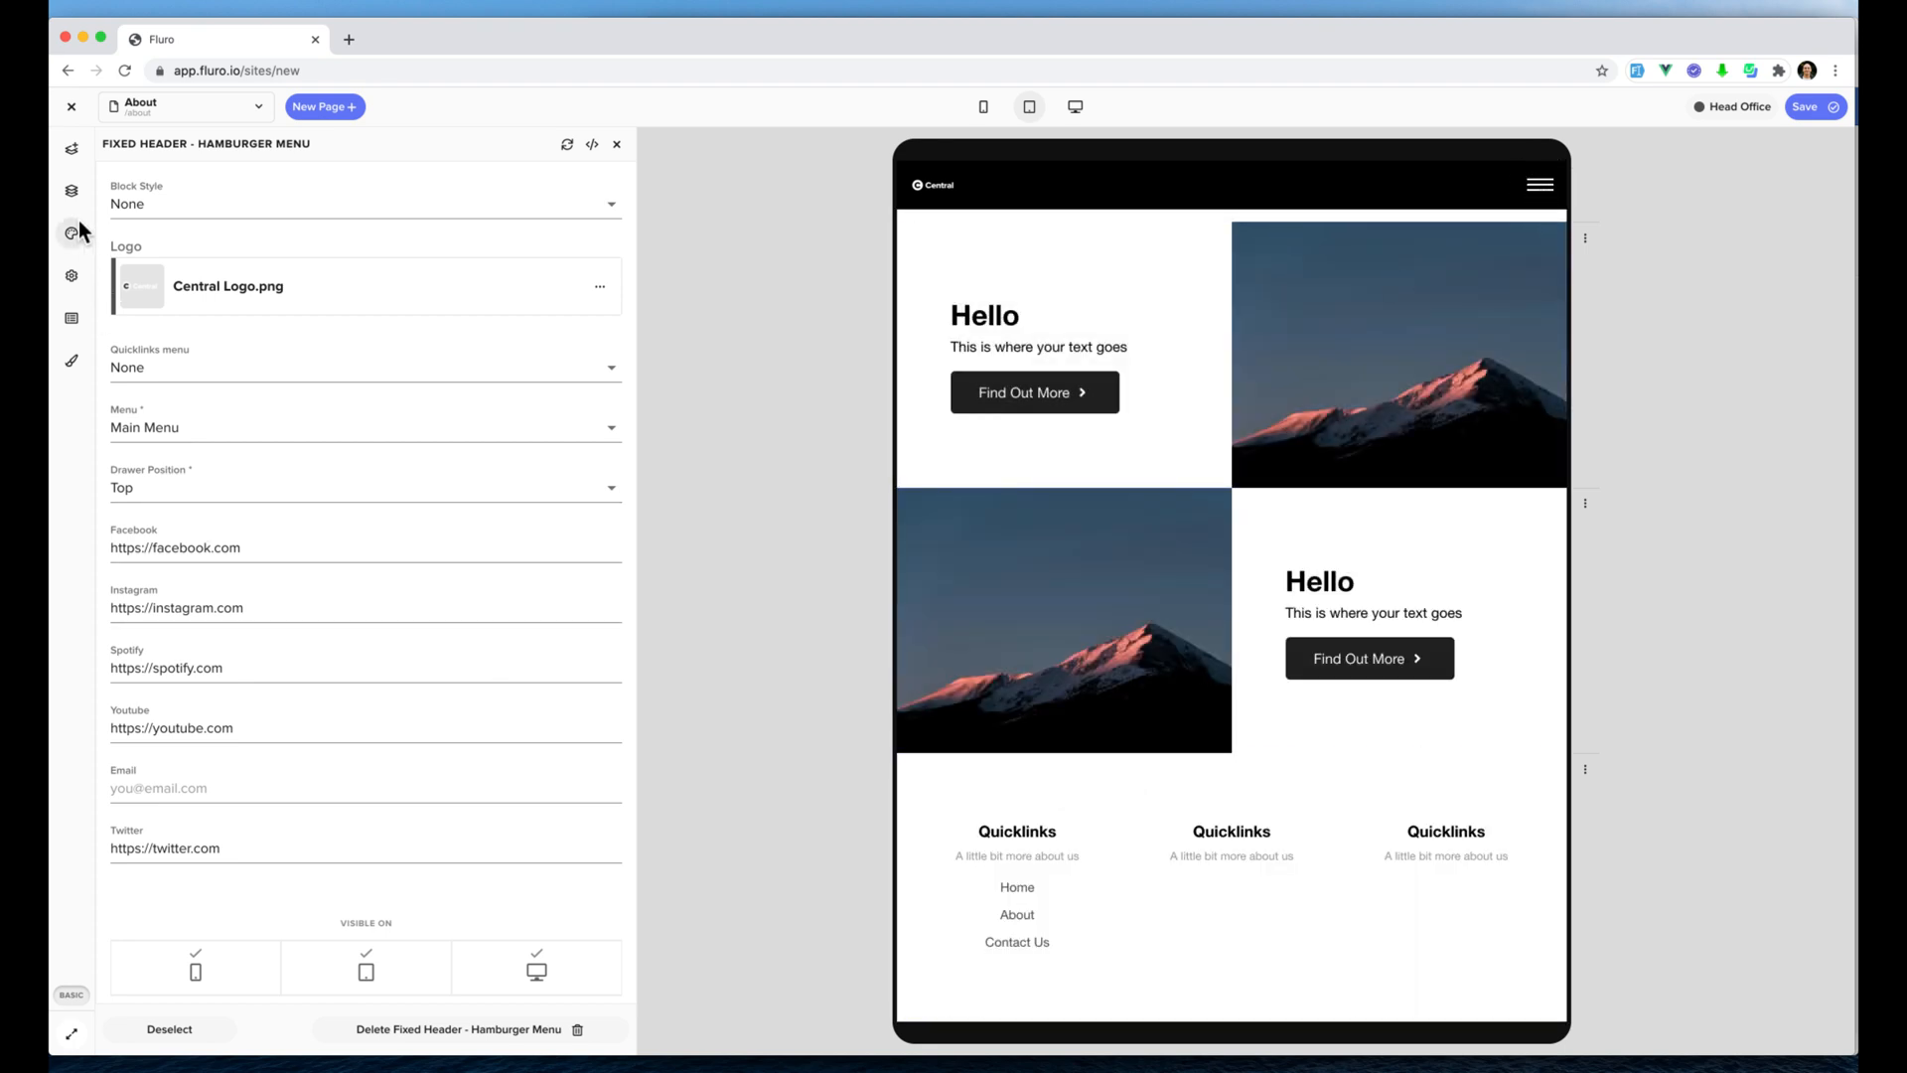
Create a new menu named 'Partners'.
click(72, 318)
click(310, 147)
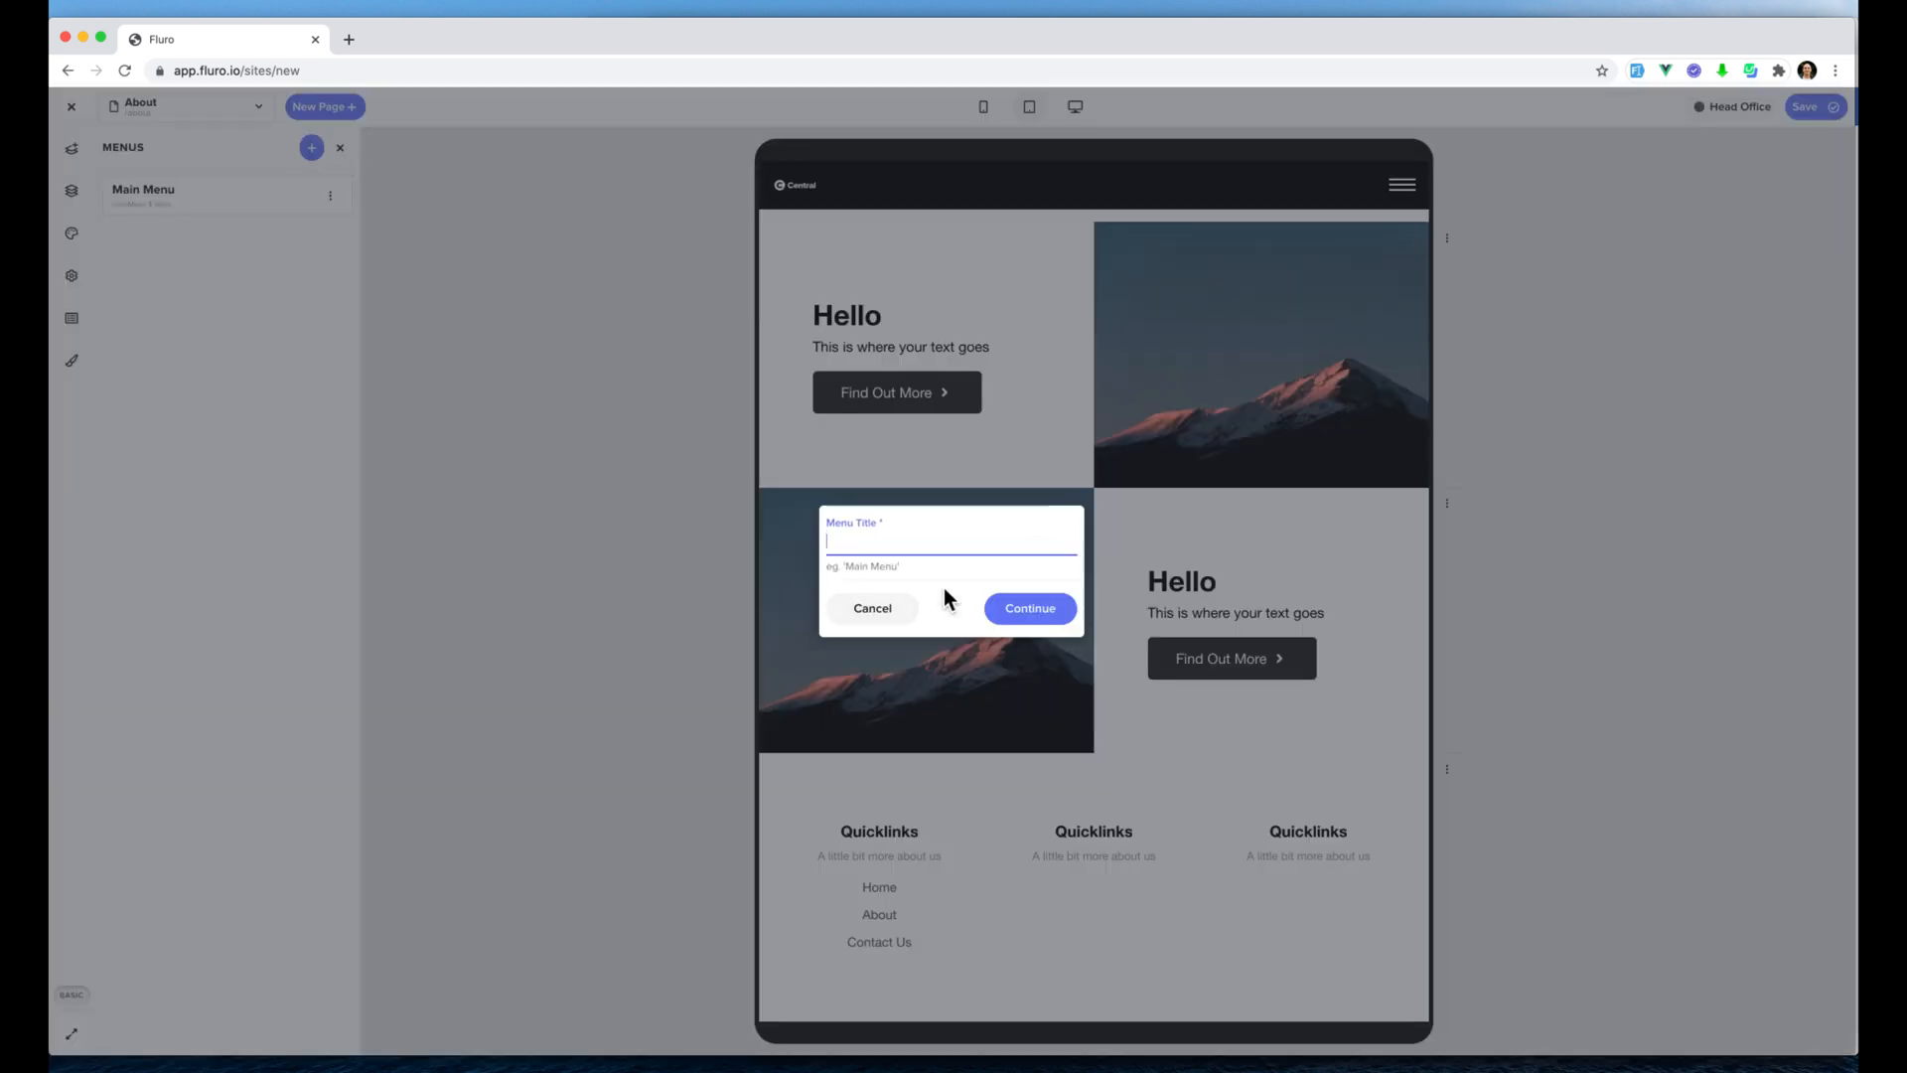
text(Partners)
click(1033, 610)
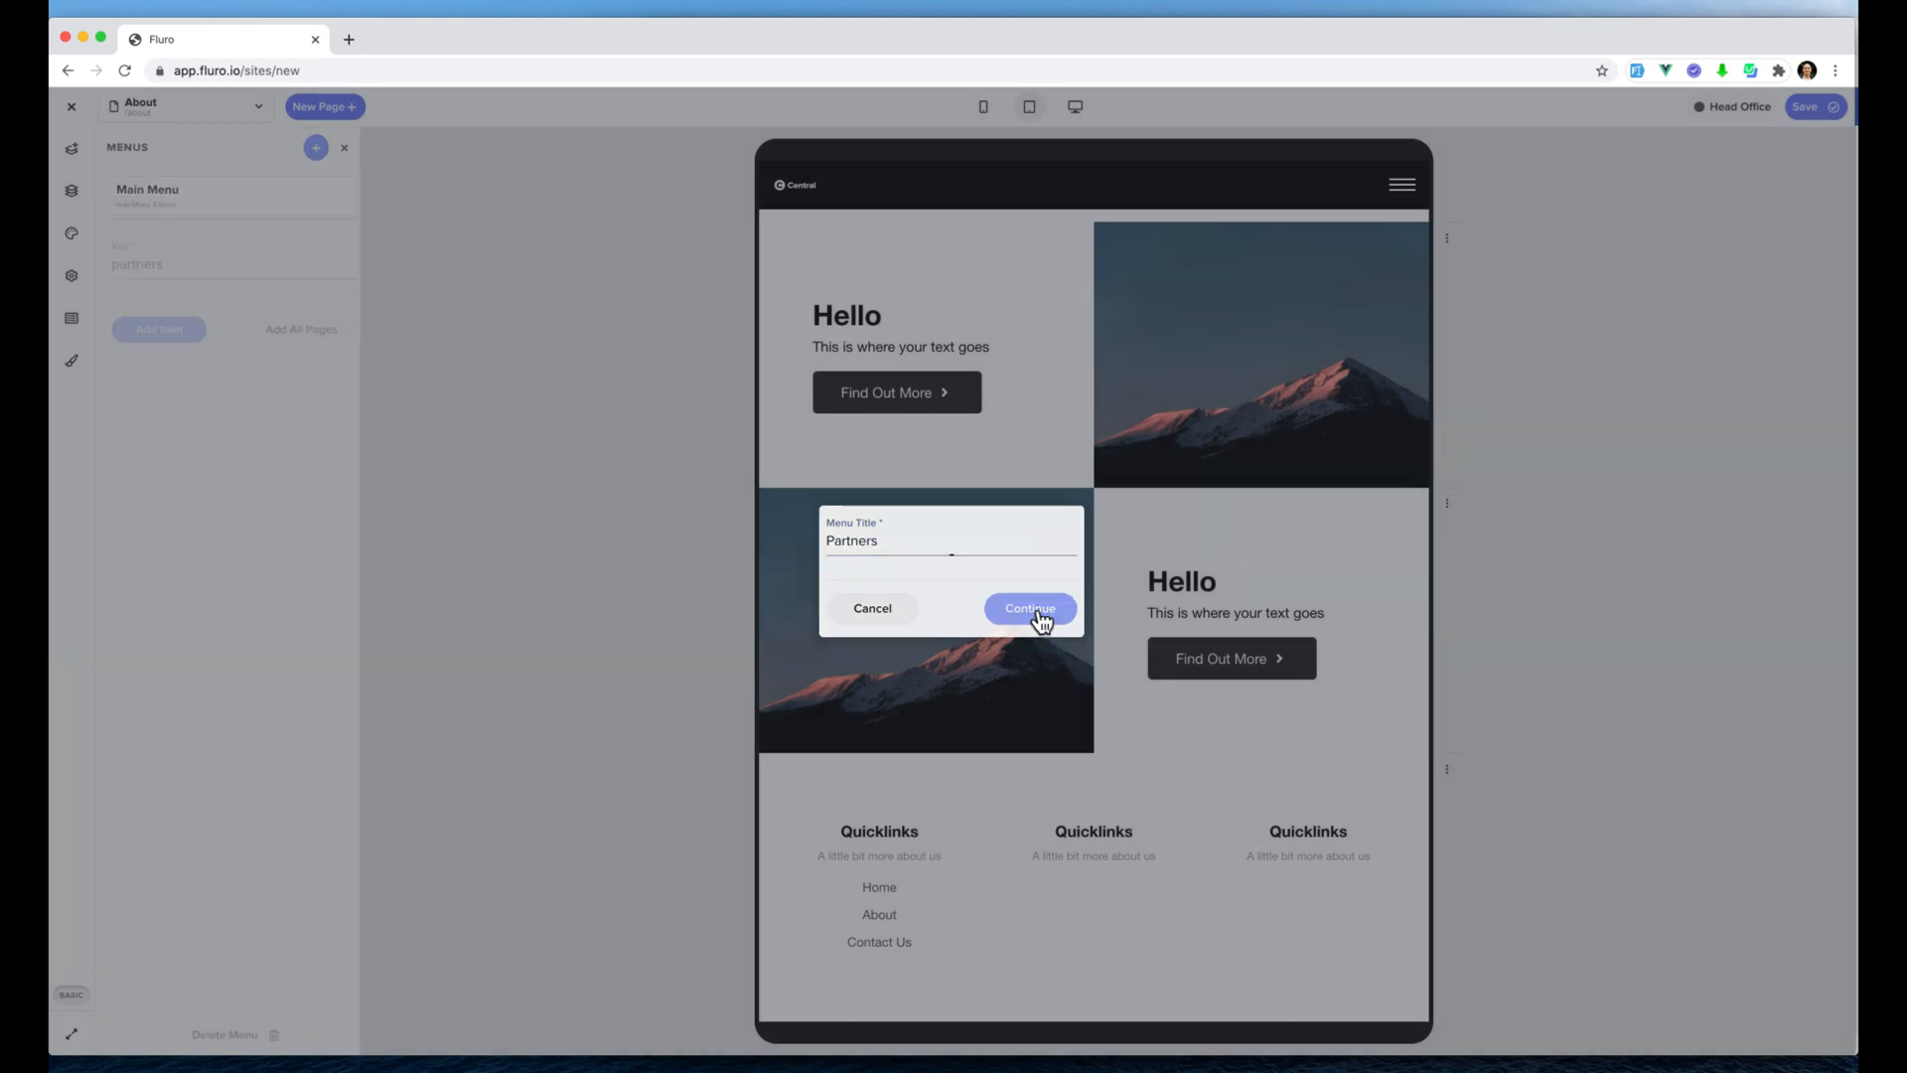
click(162, 336)
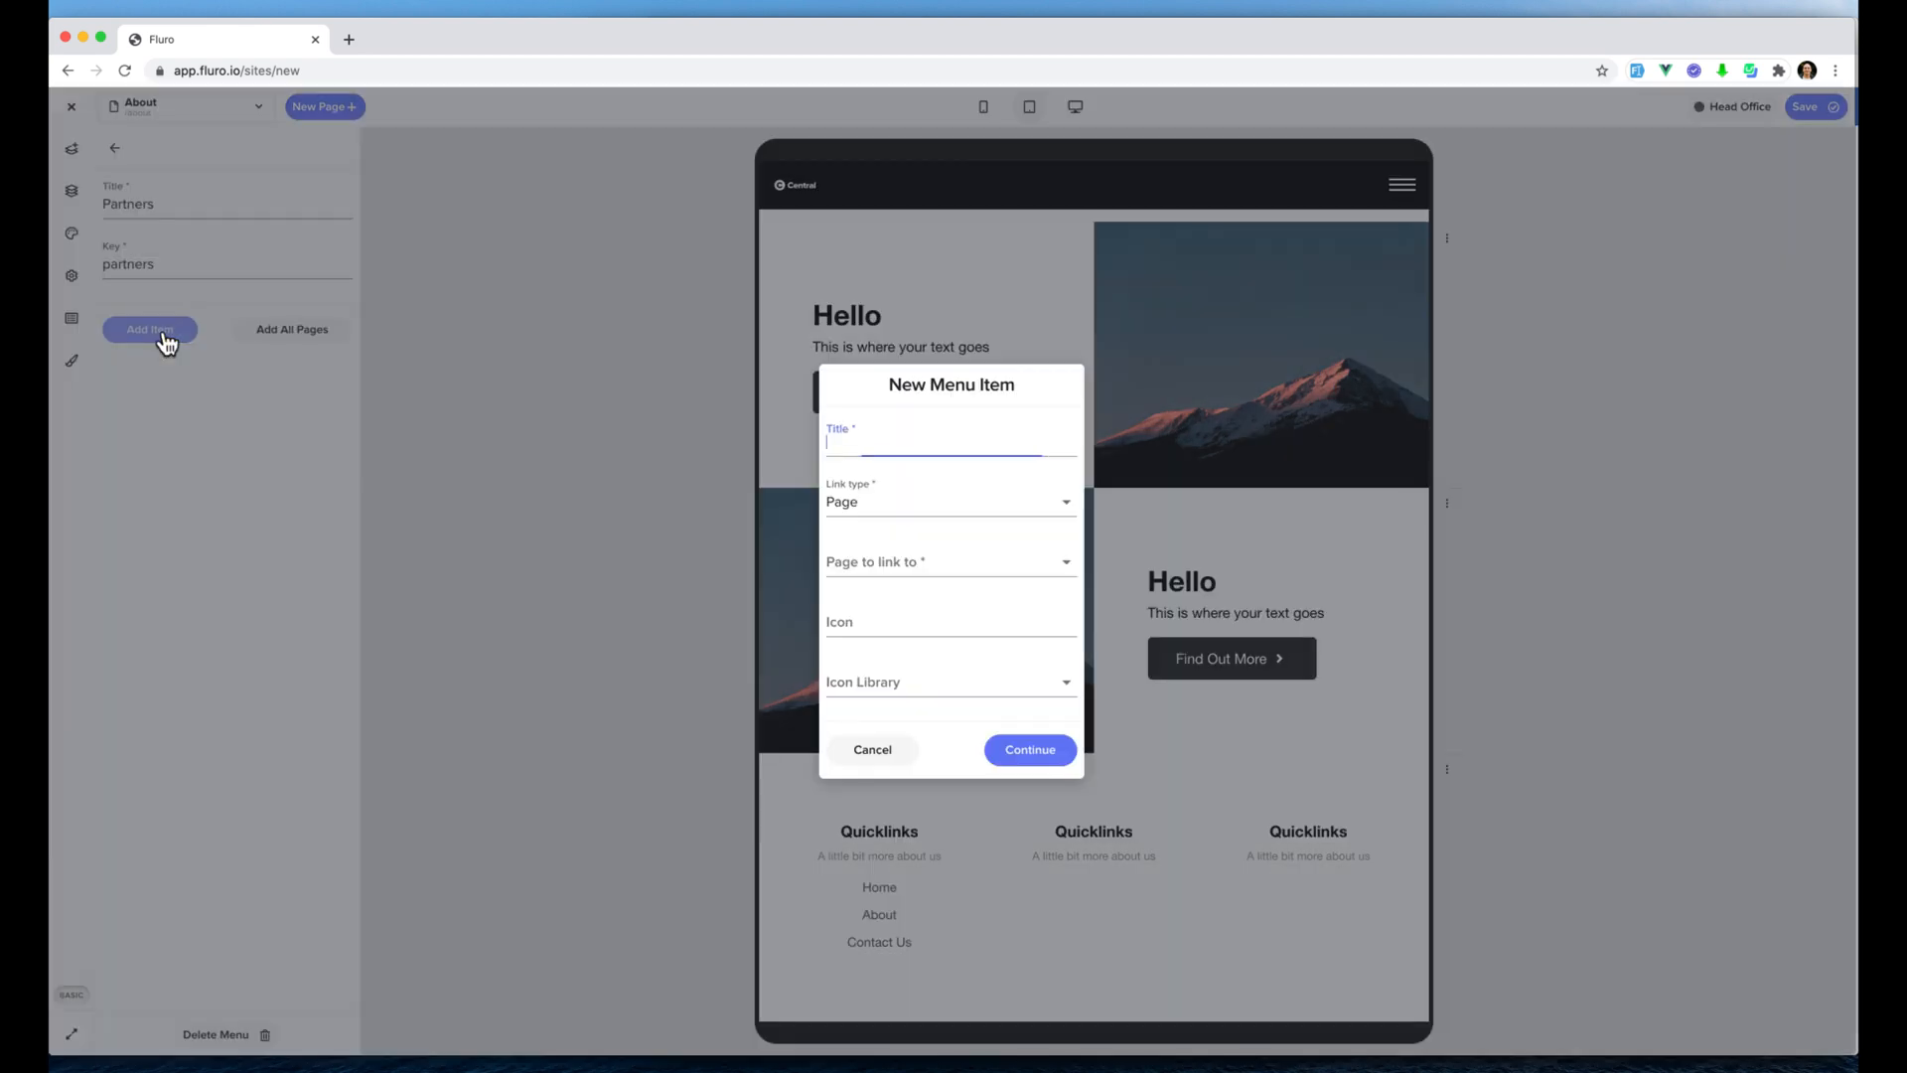
text(Google)
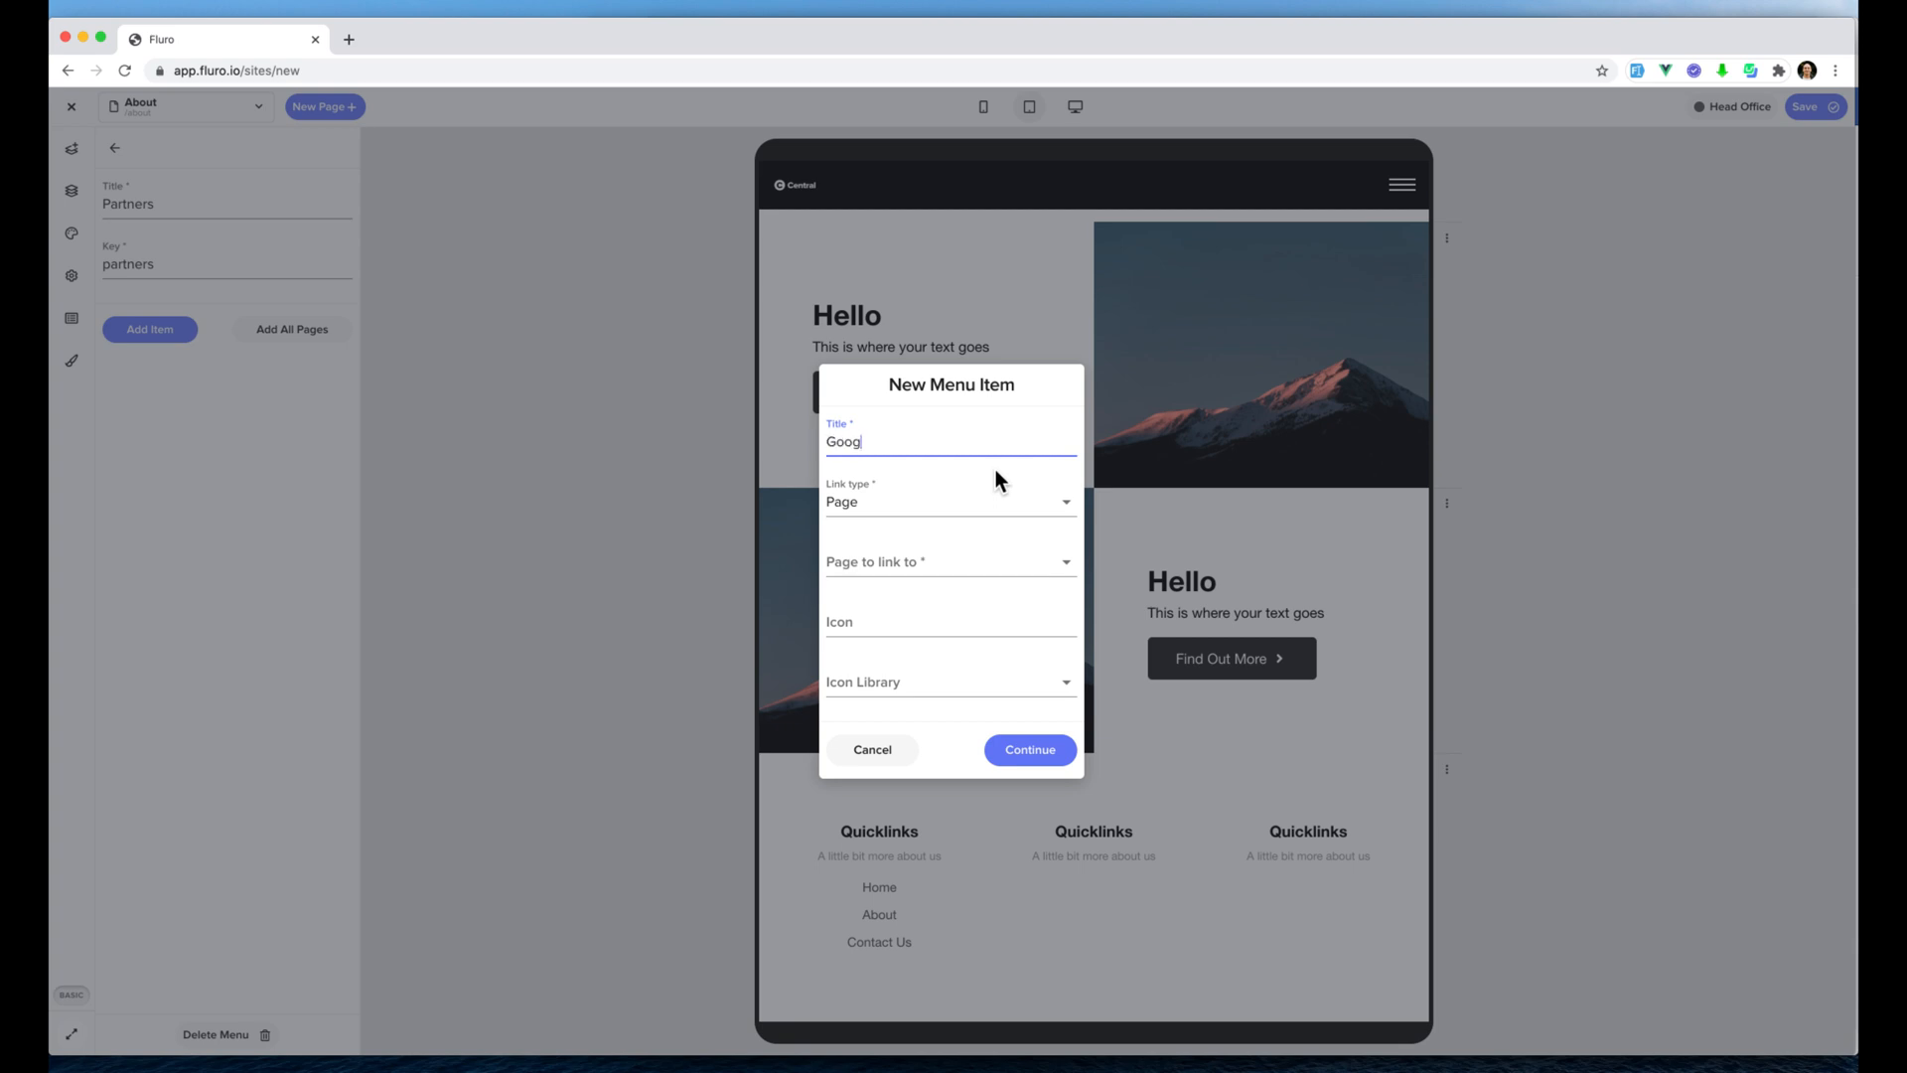
click(930, 504)
click(934, 554)
click(907, 535)
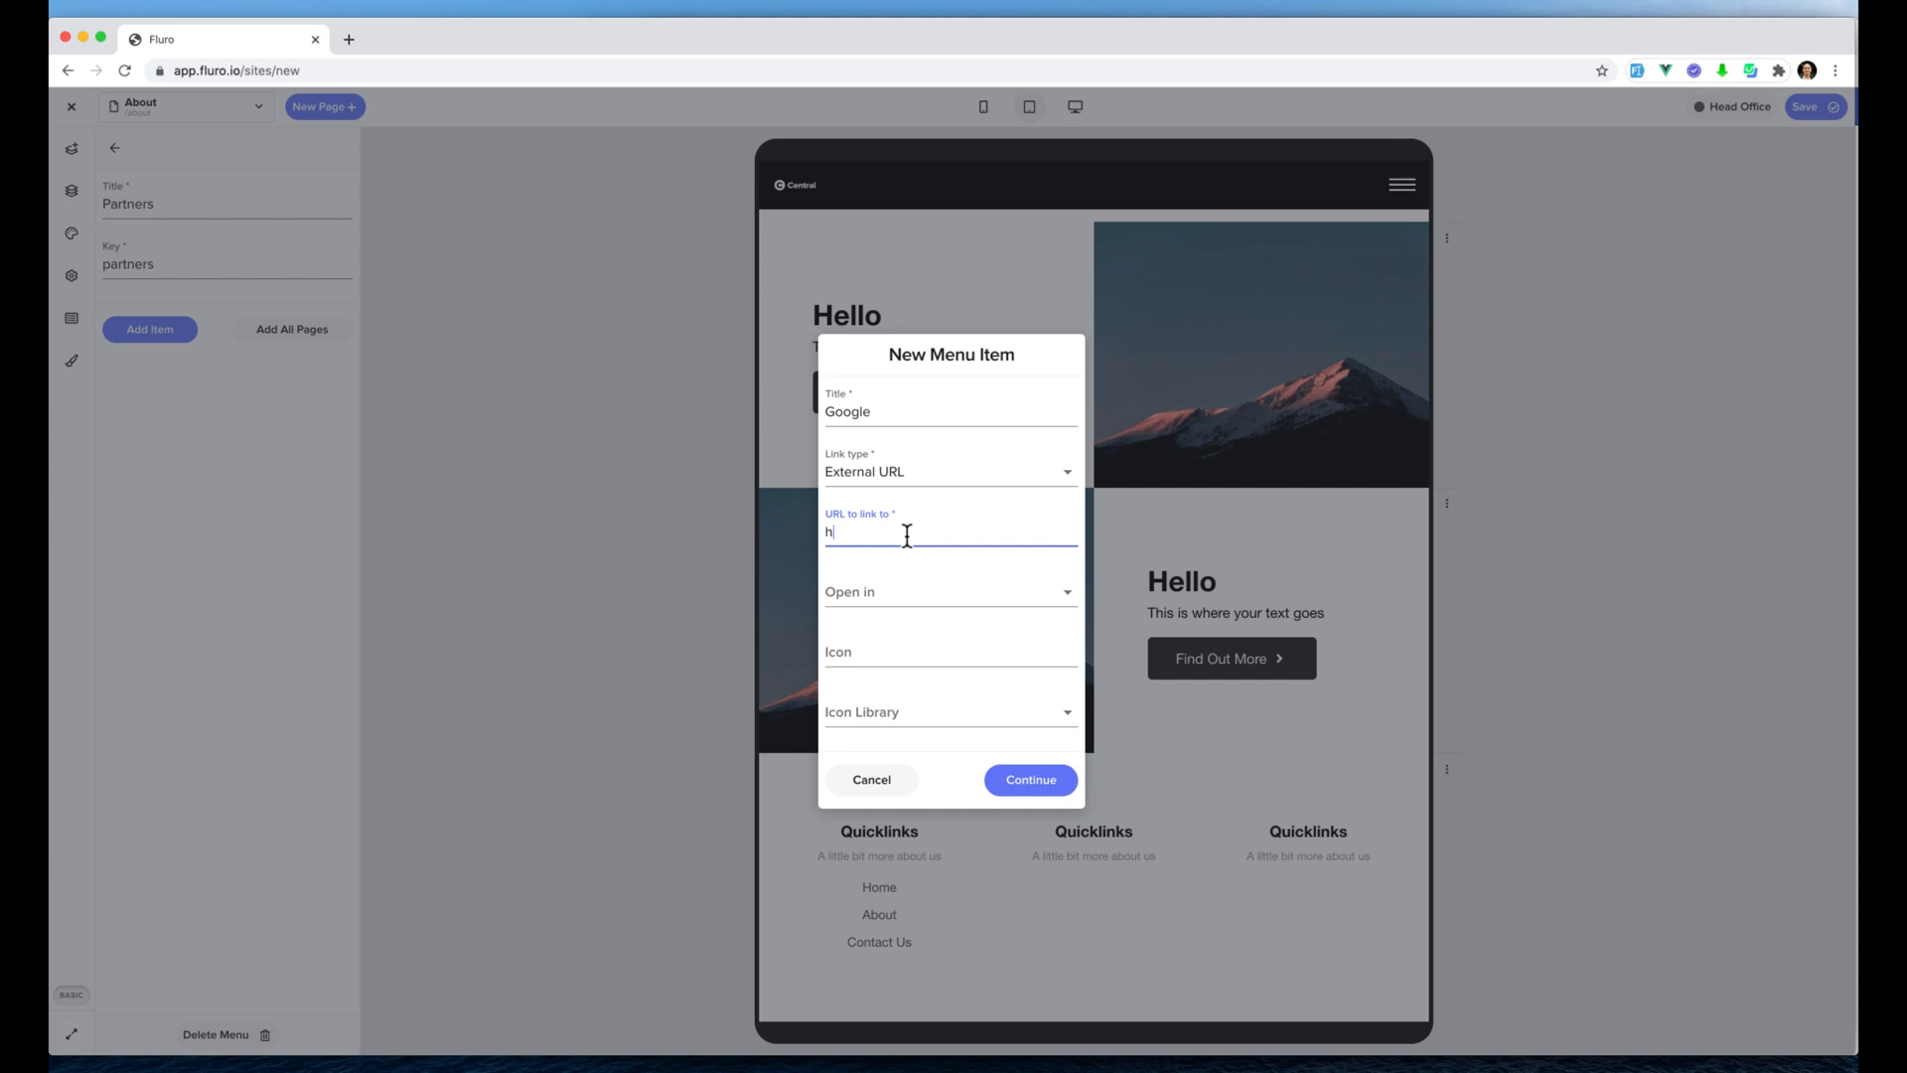
text(https://google.com)
click(923, 596)
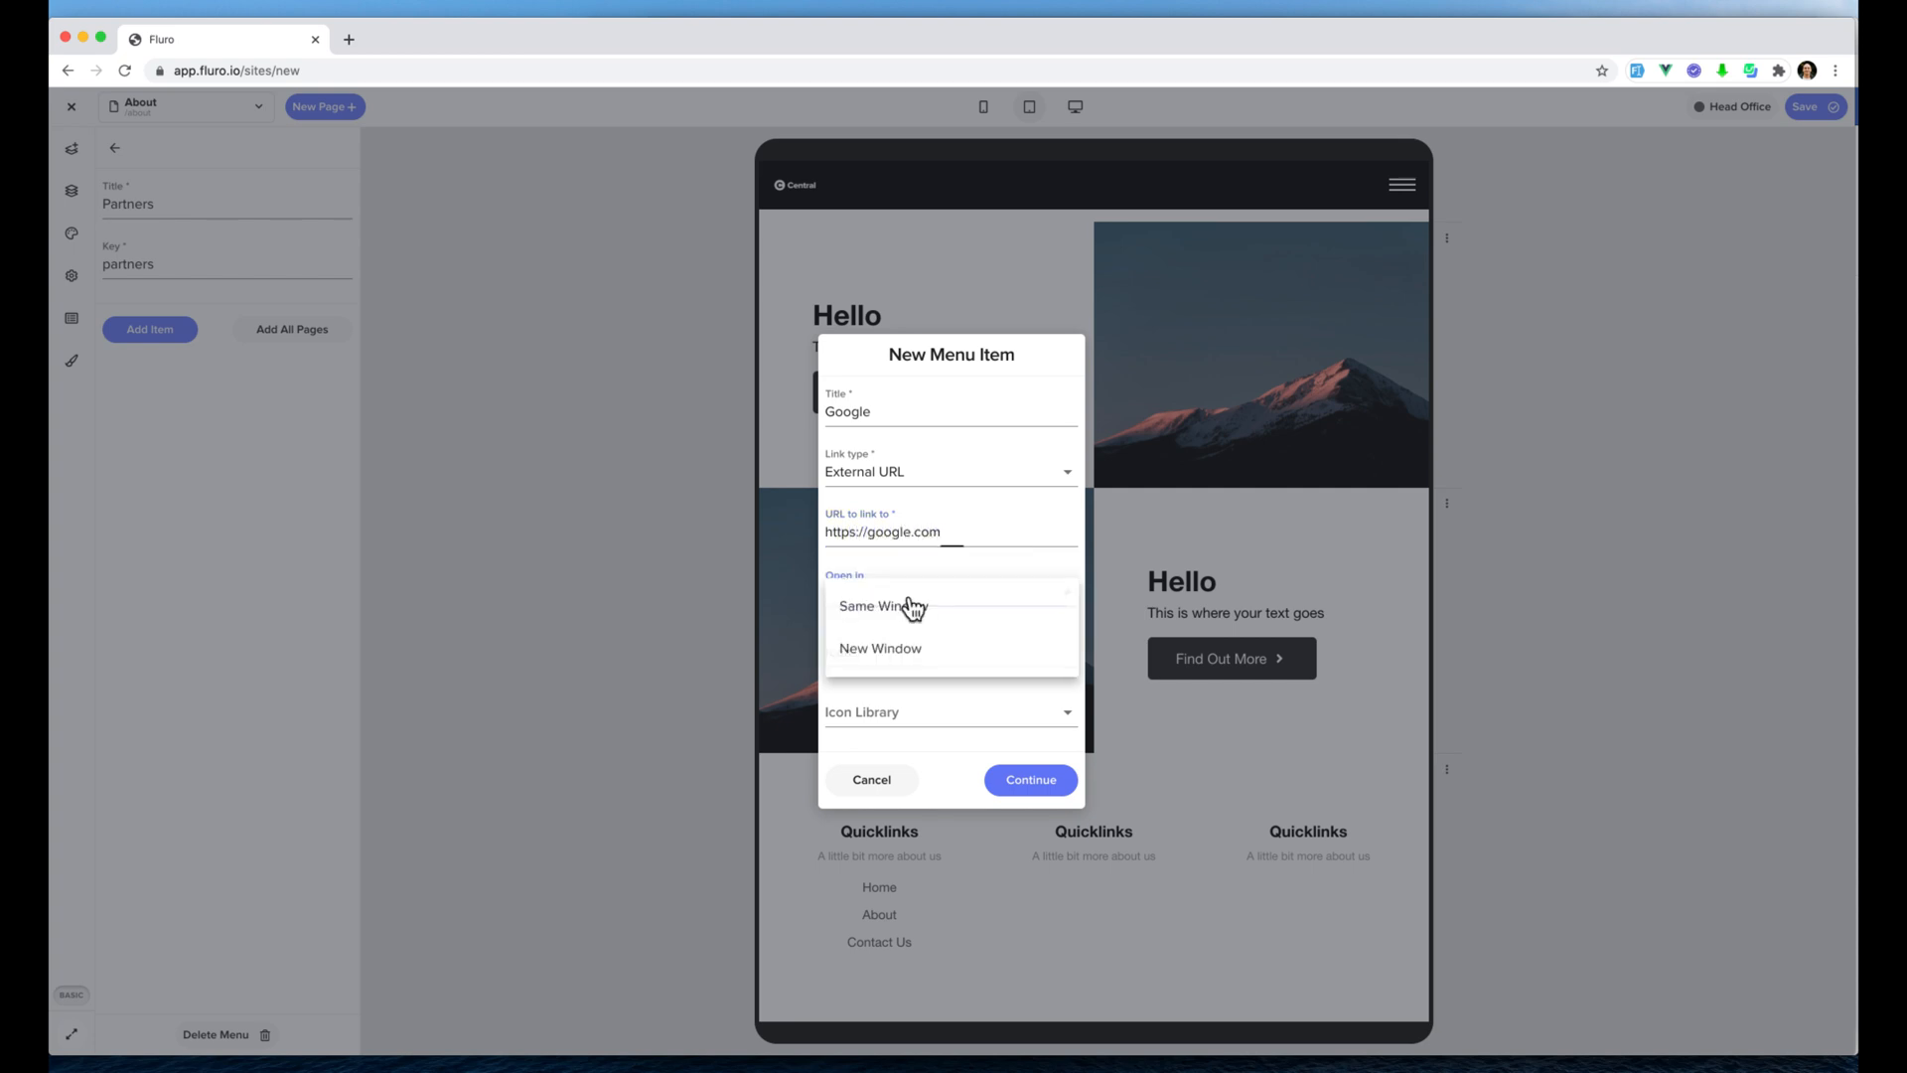
click(902, 648)
click(1018, 781)
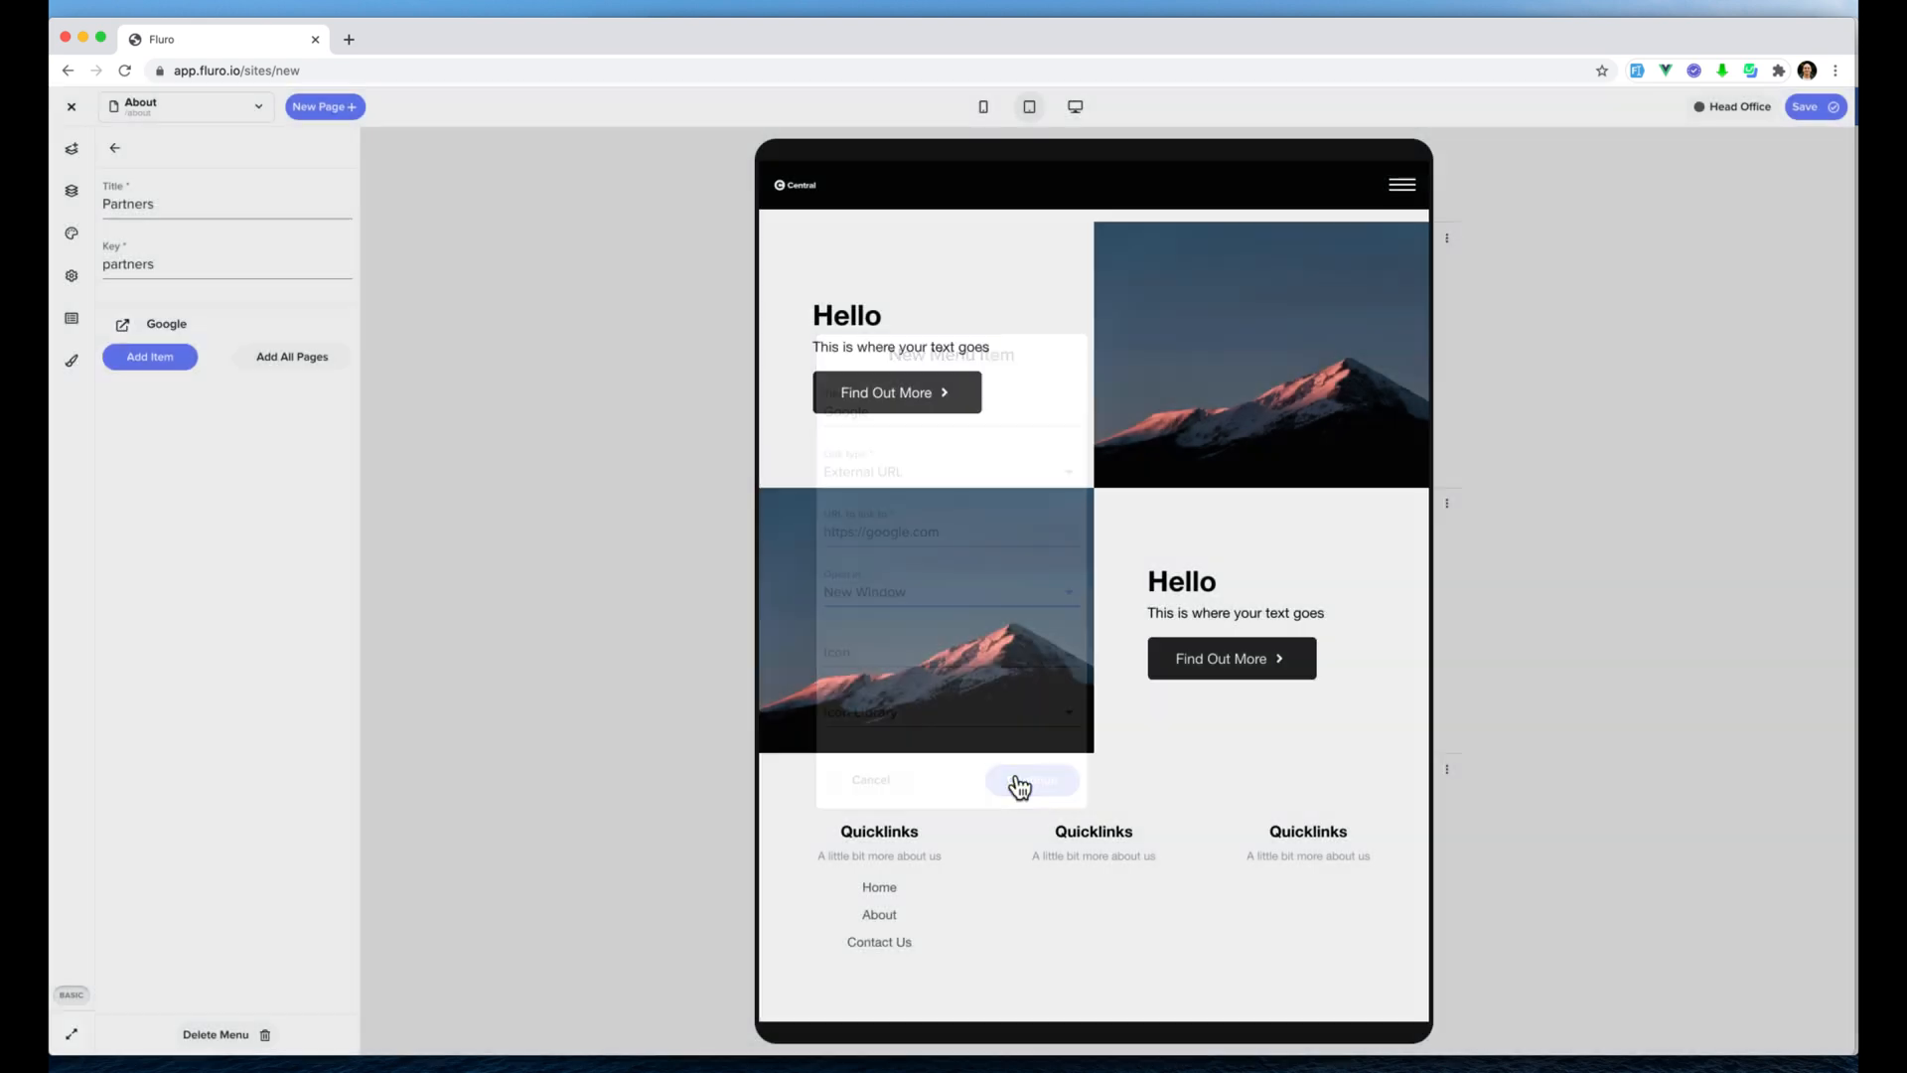
click(115, 148)
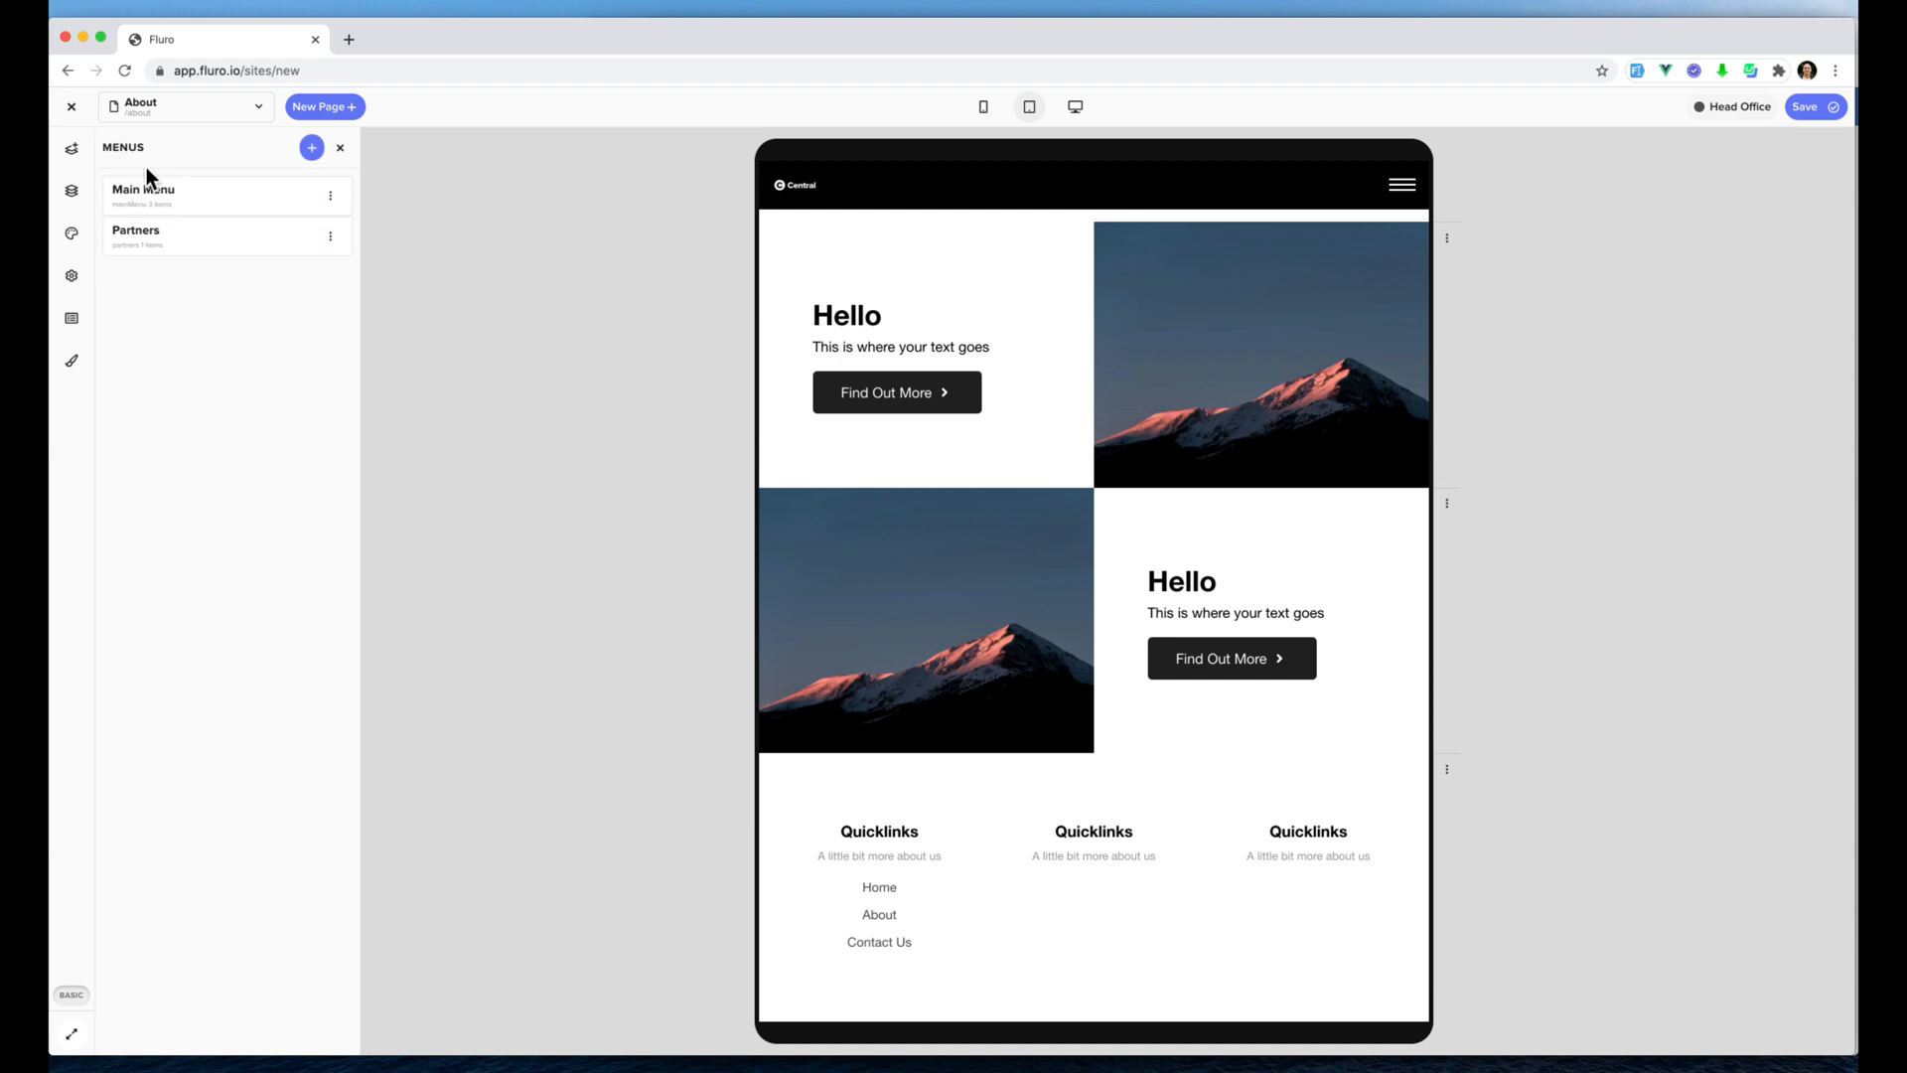
Switch the Basic Footer's second Quicklinks column to the Partners menu and open the preview's navigation drawer.
click(73, 192)
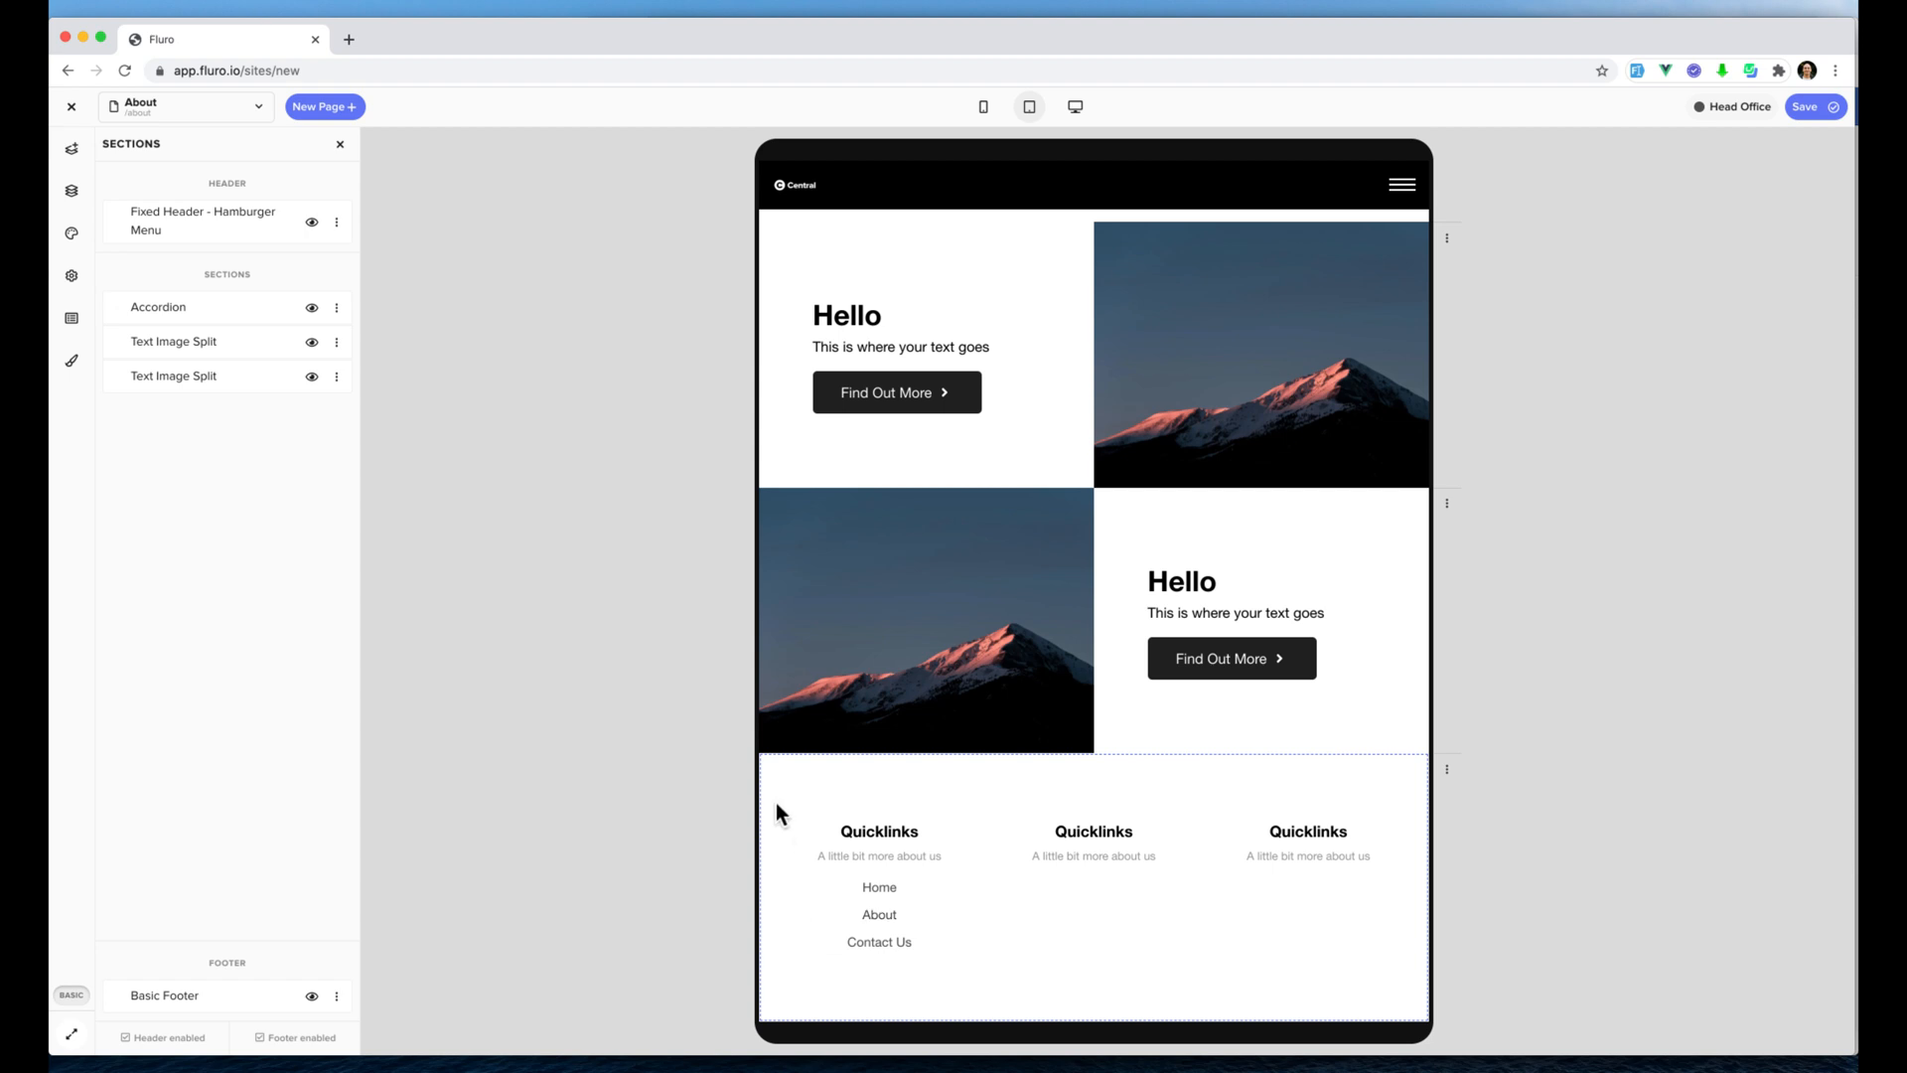
click(912, 790)
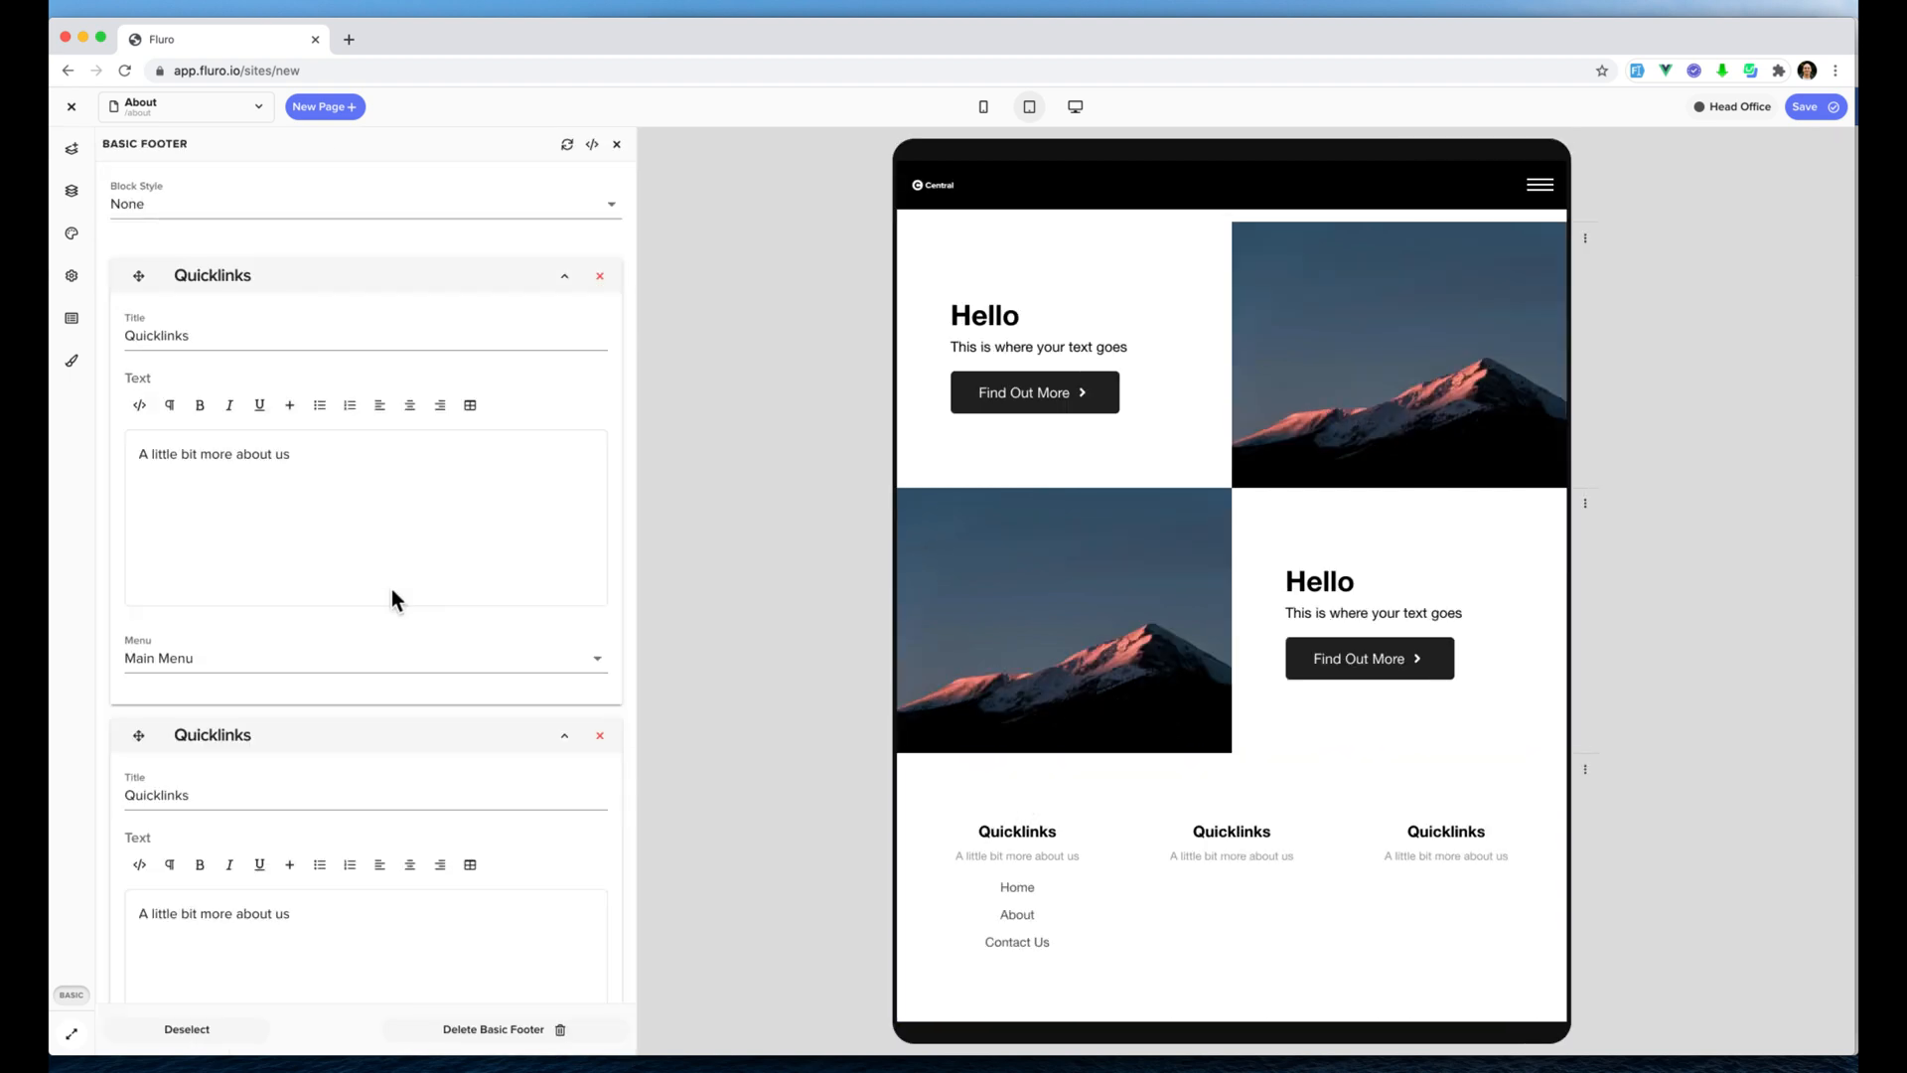
scroll(394, 596, down, 3)
click(298, 584)
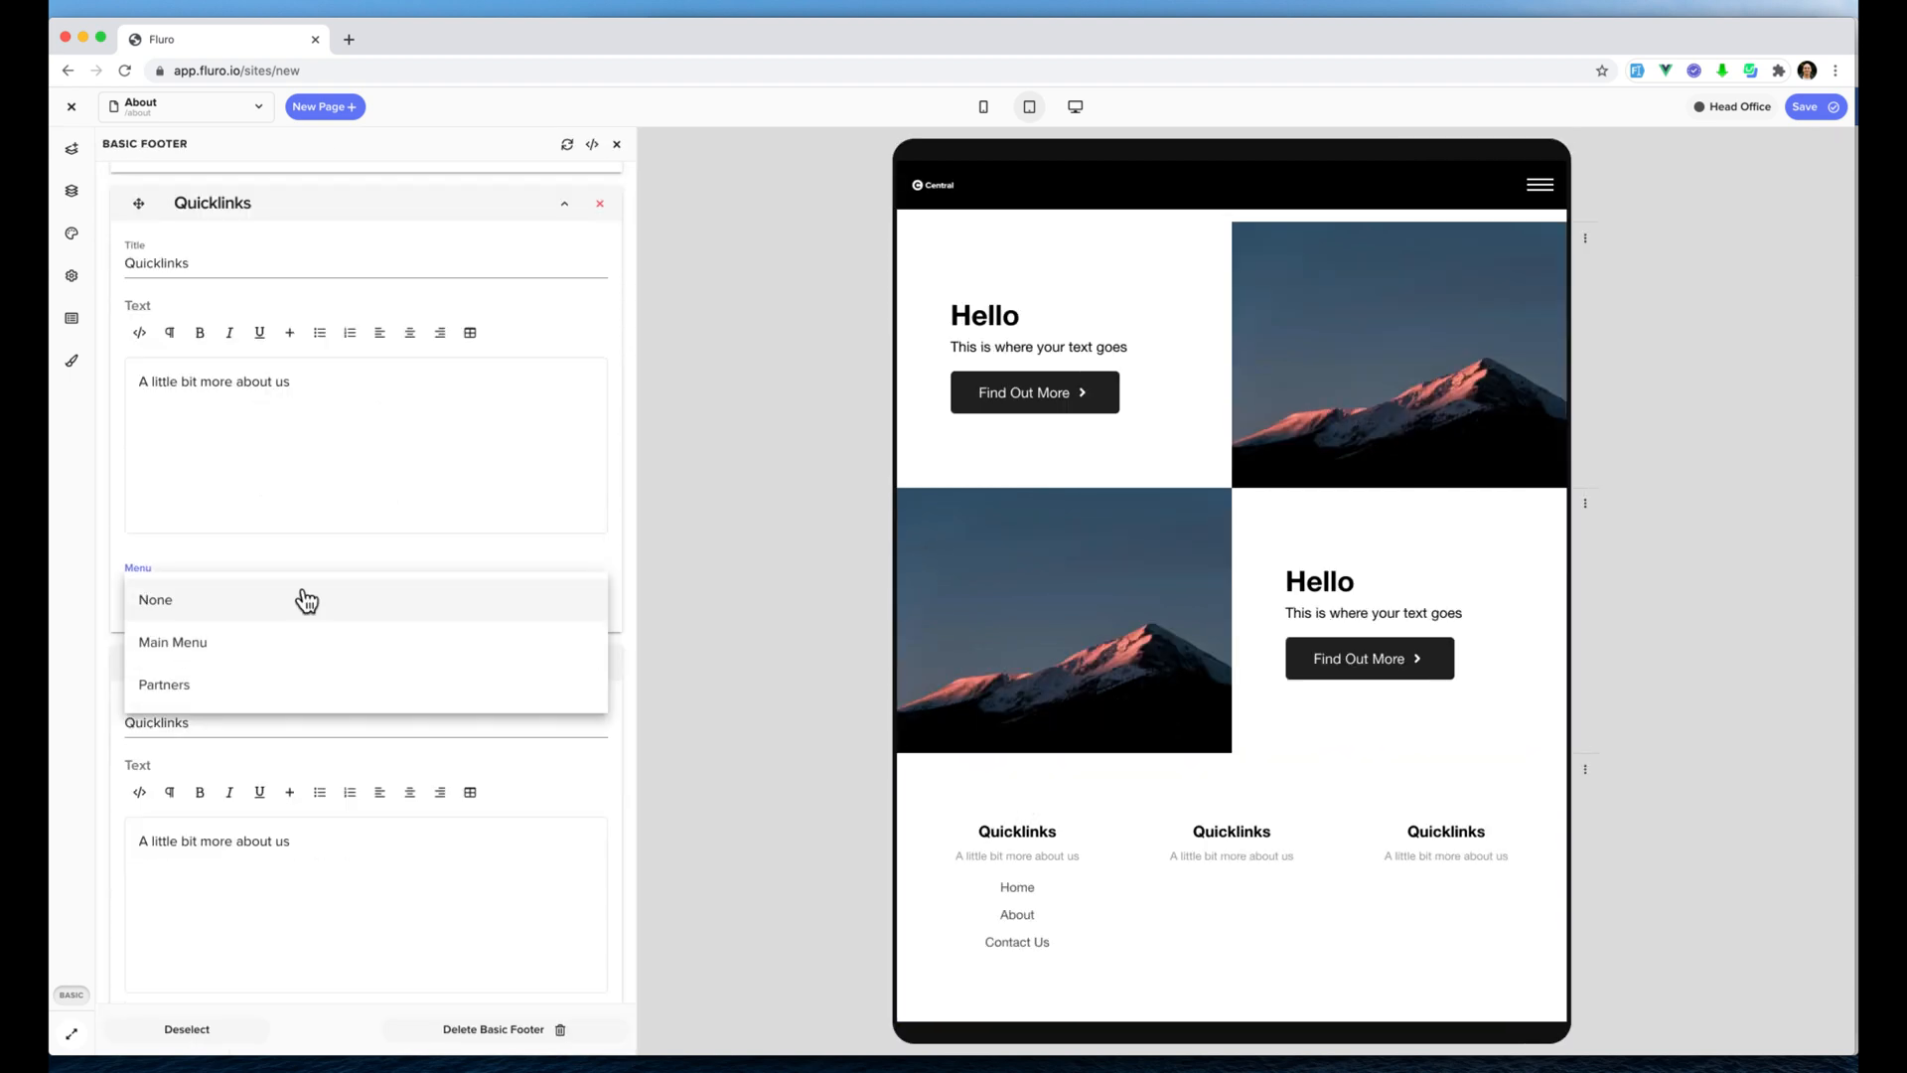
click(263, 686)
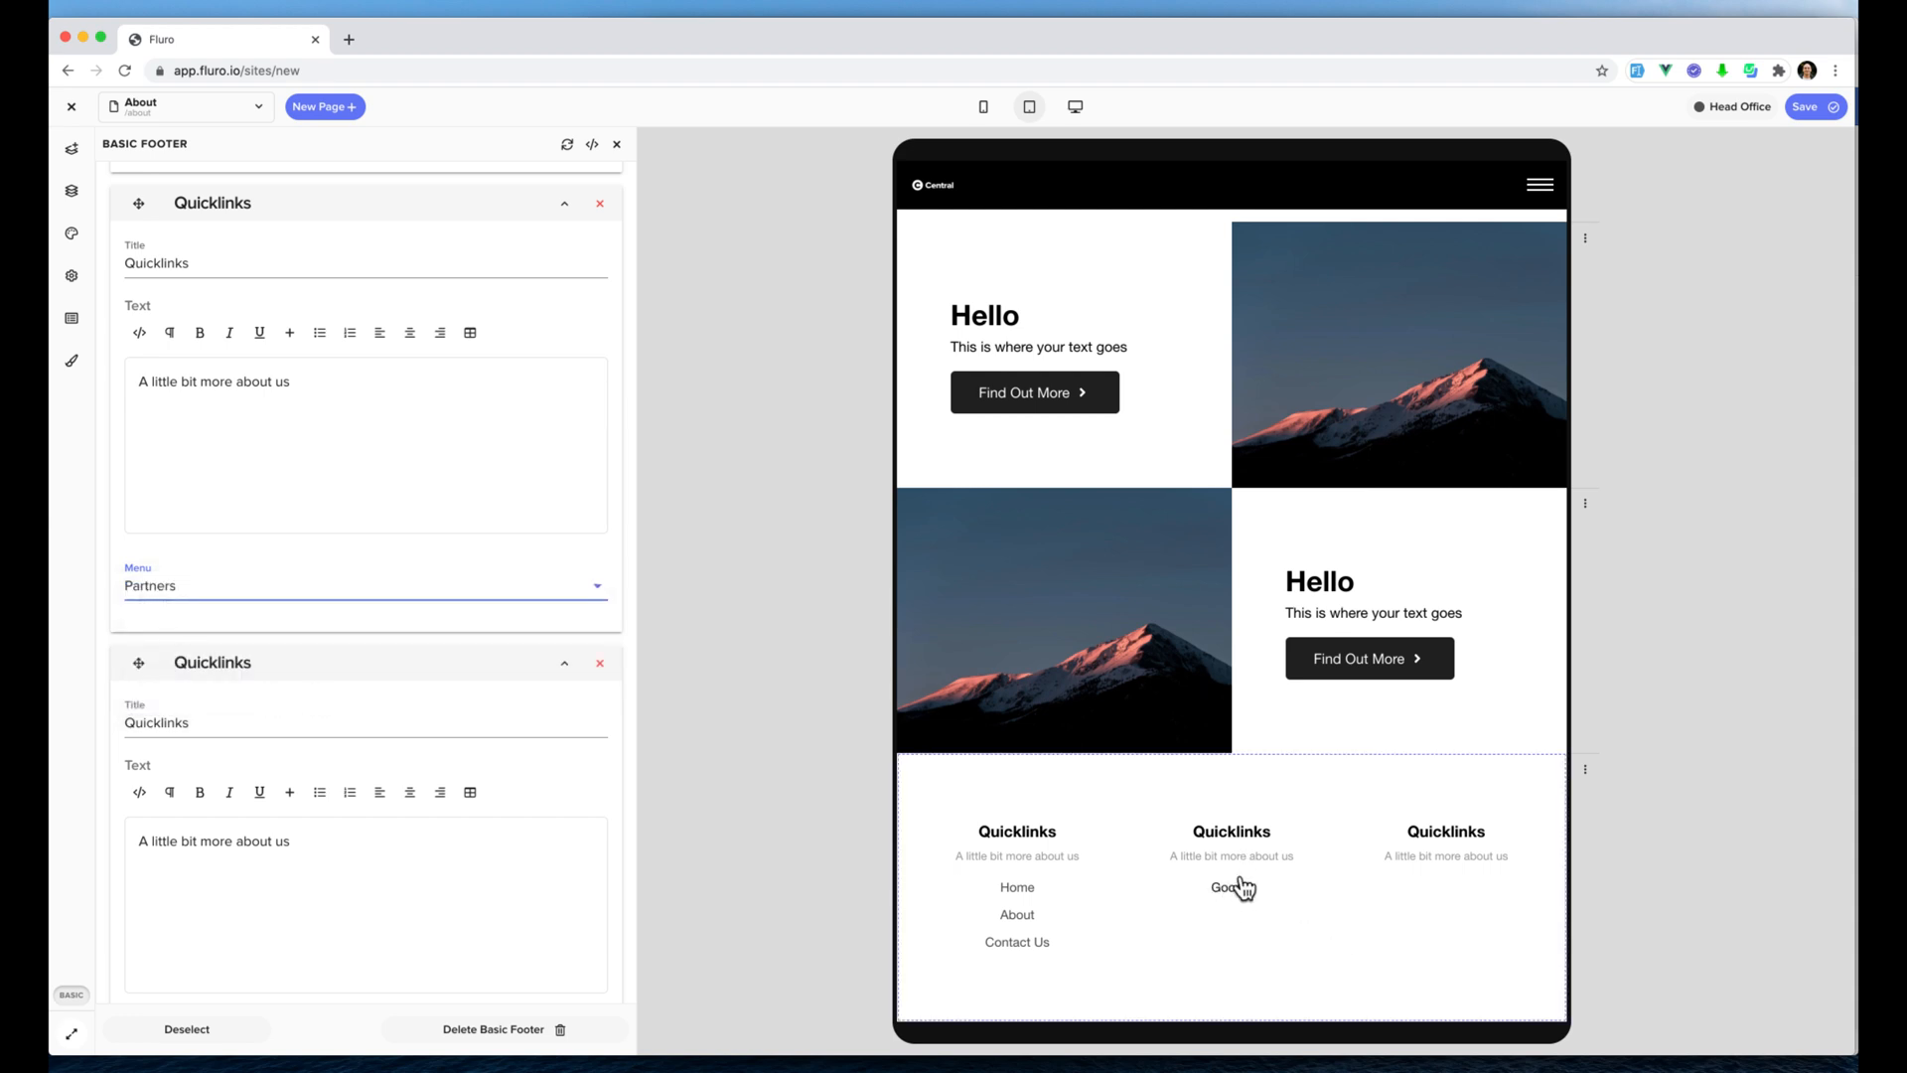
click(1543, 186)
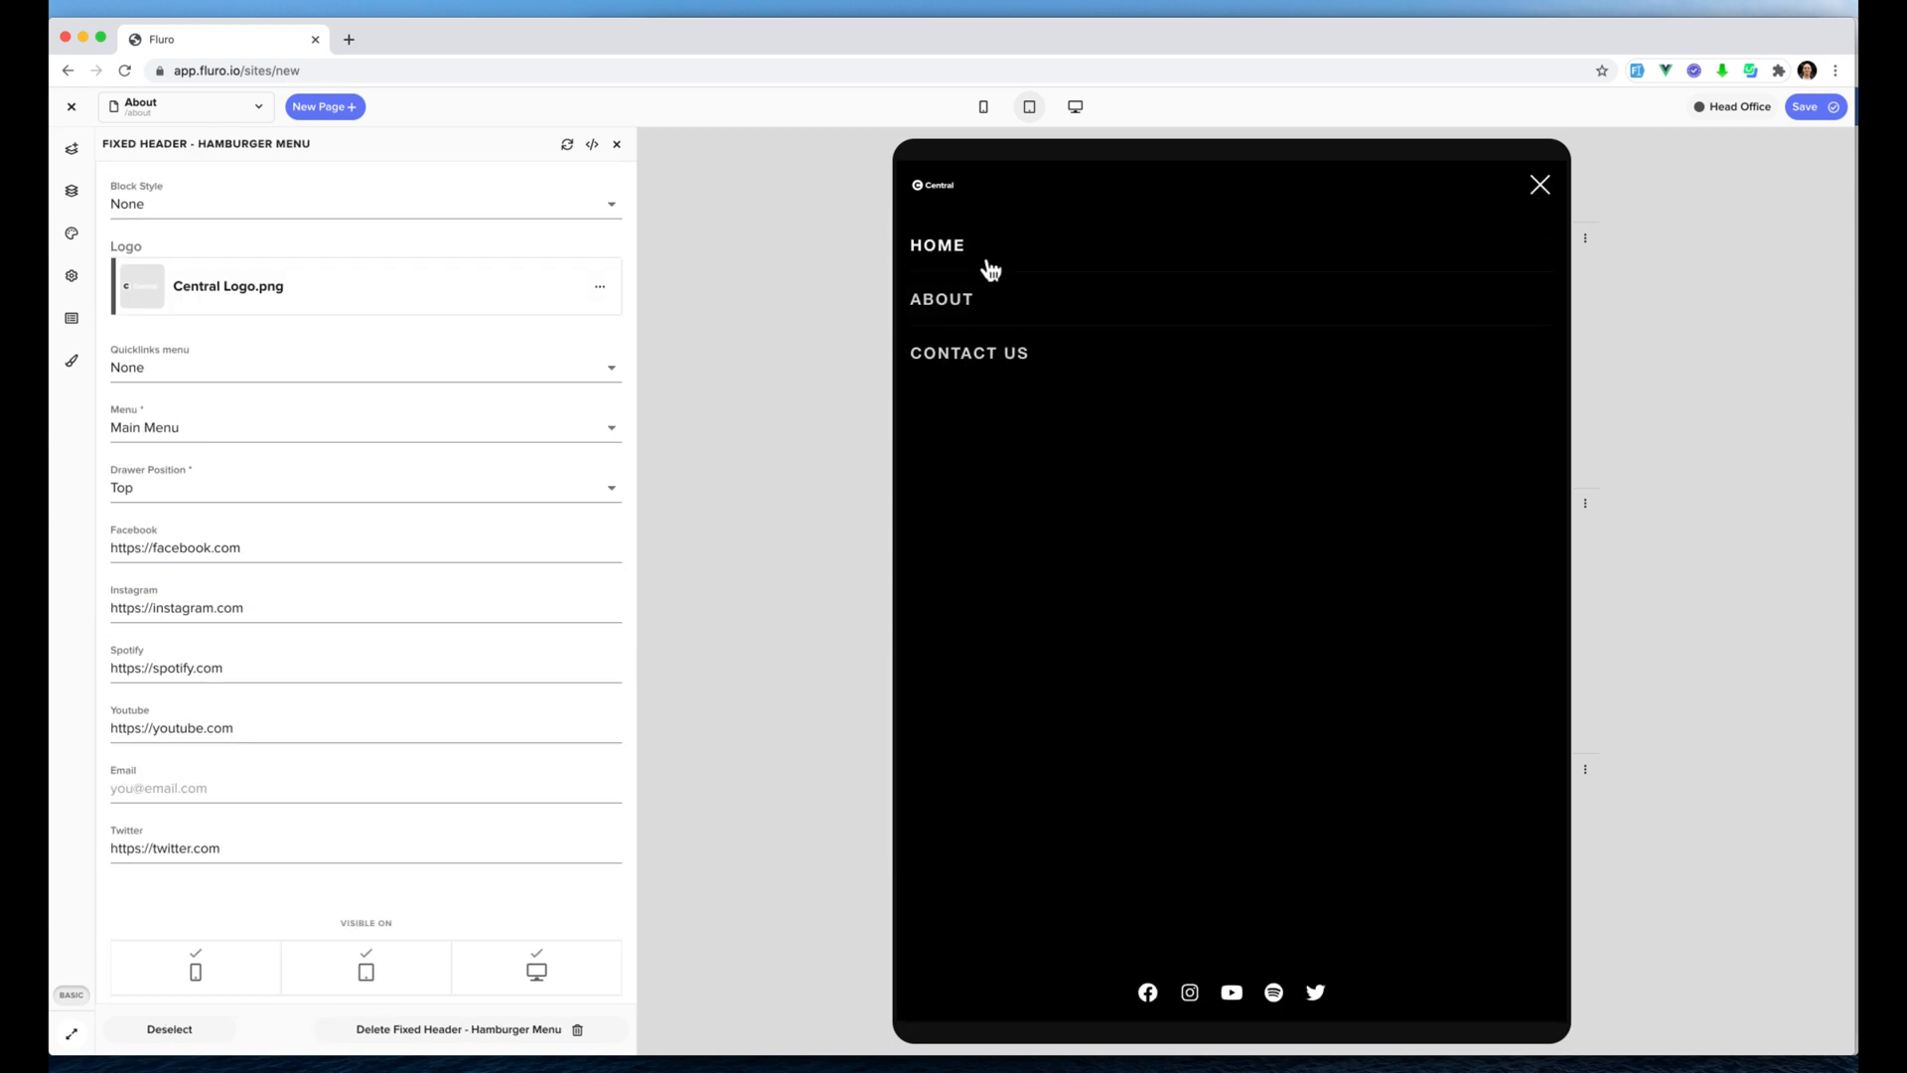
In the Main Menu, drag About to nest it under Home and check the nesting in the drawer.
click(71, 318)
click(198, 208)
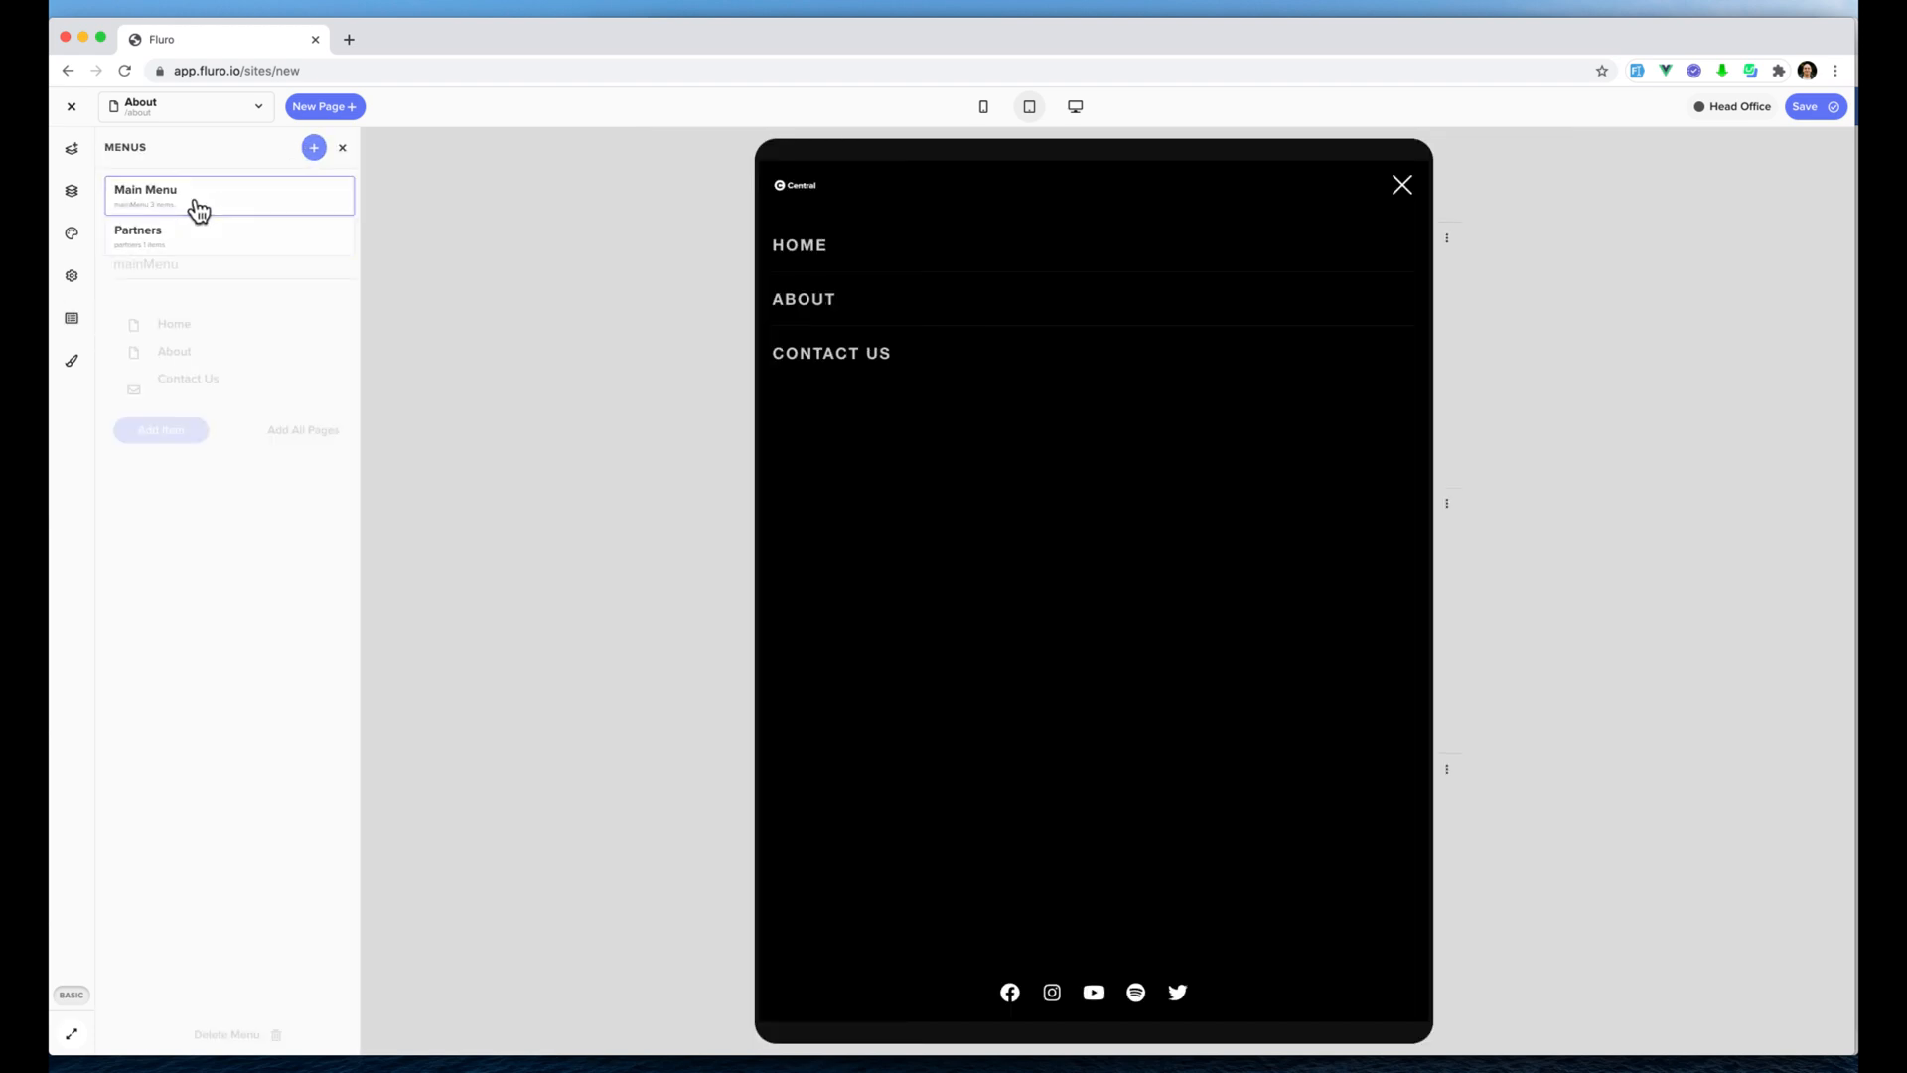
drag(127, 391, 207, 337)
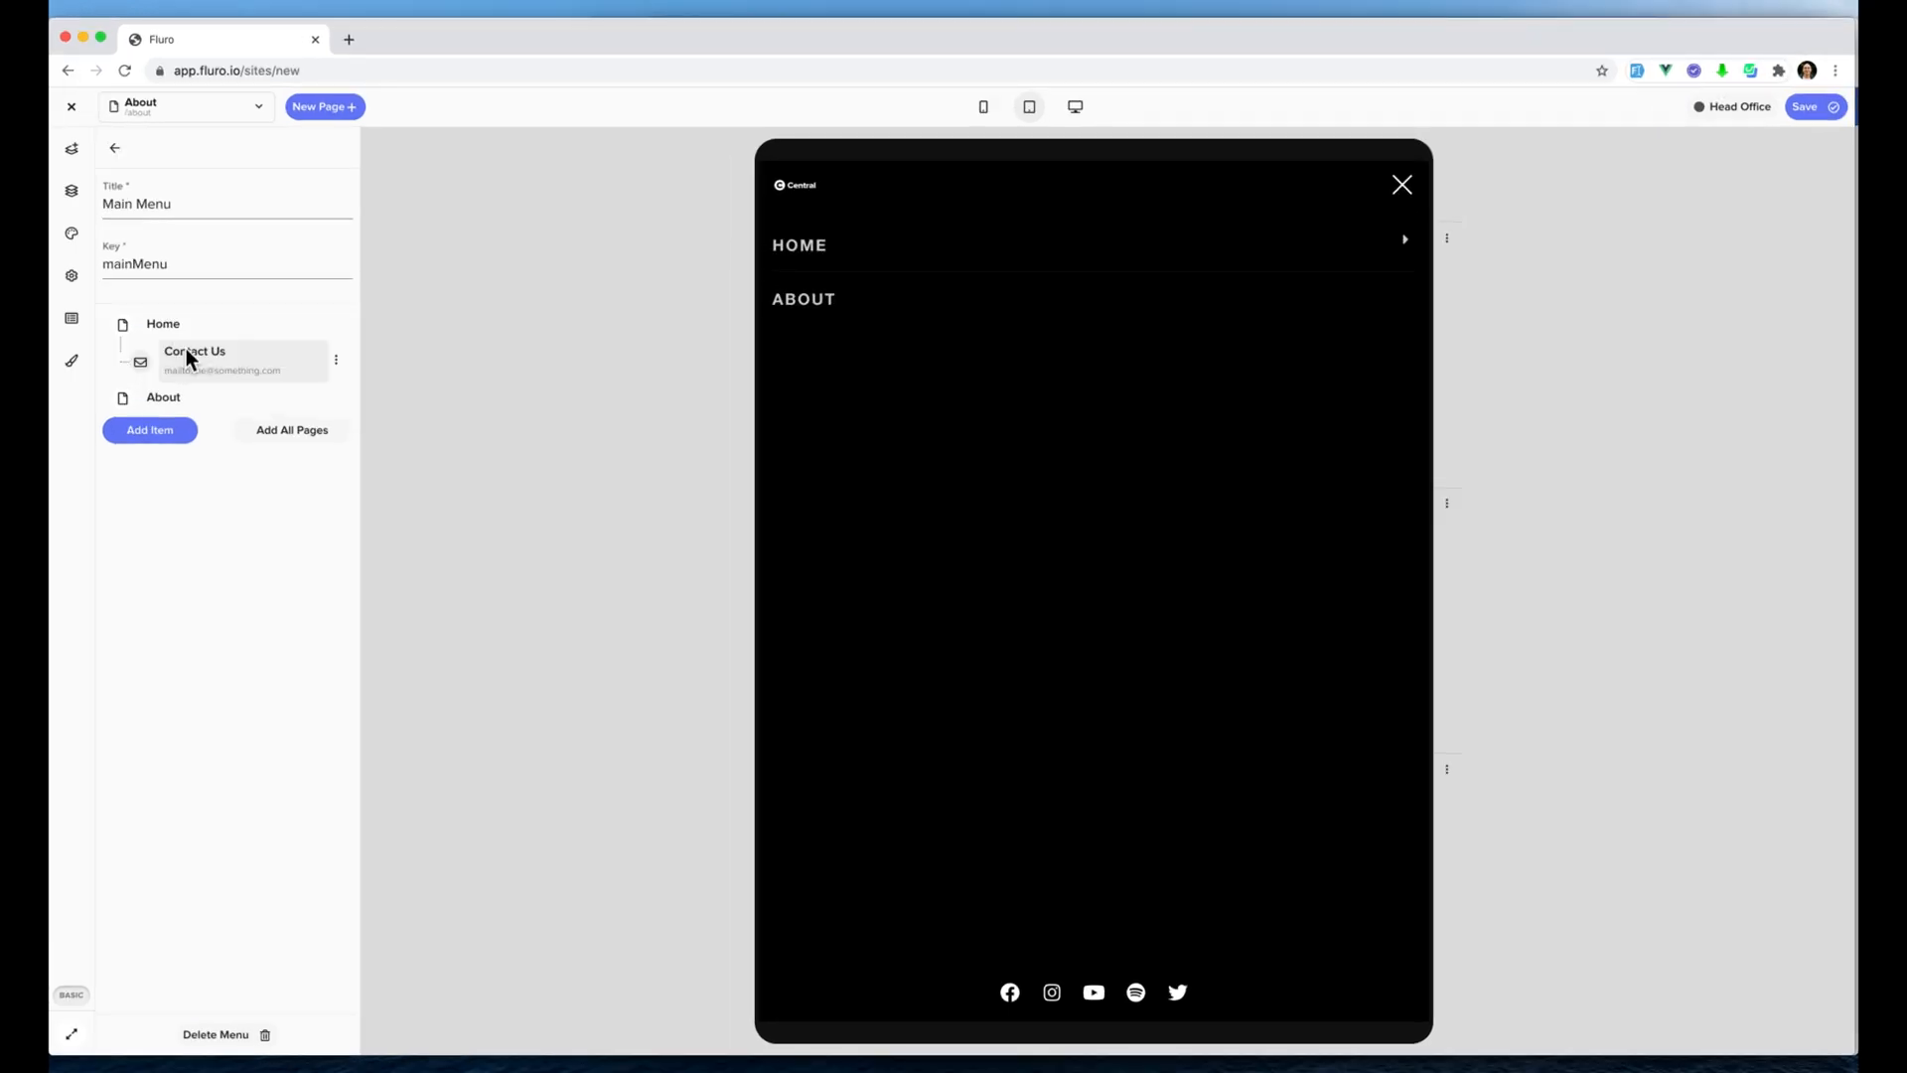
drag(128, 395, 193, 338)
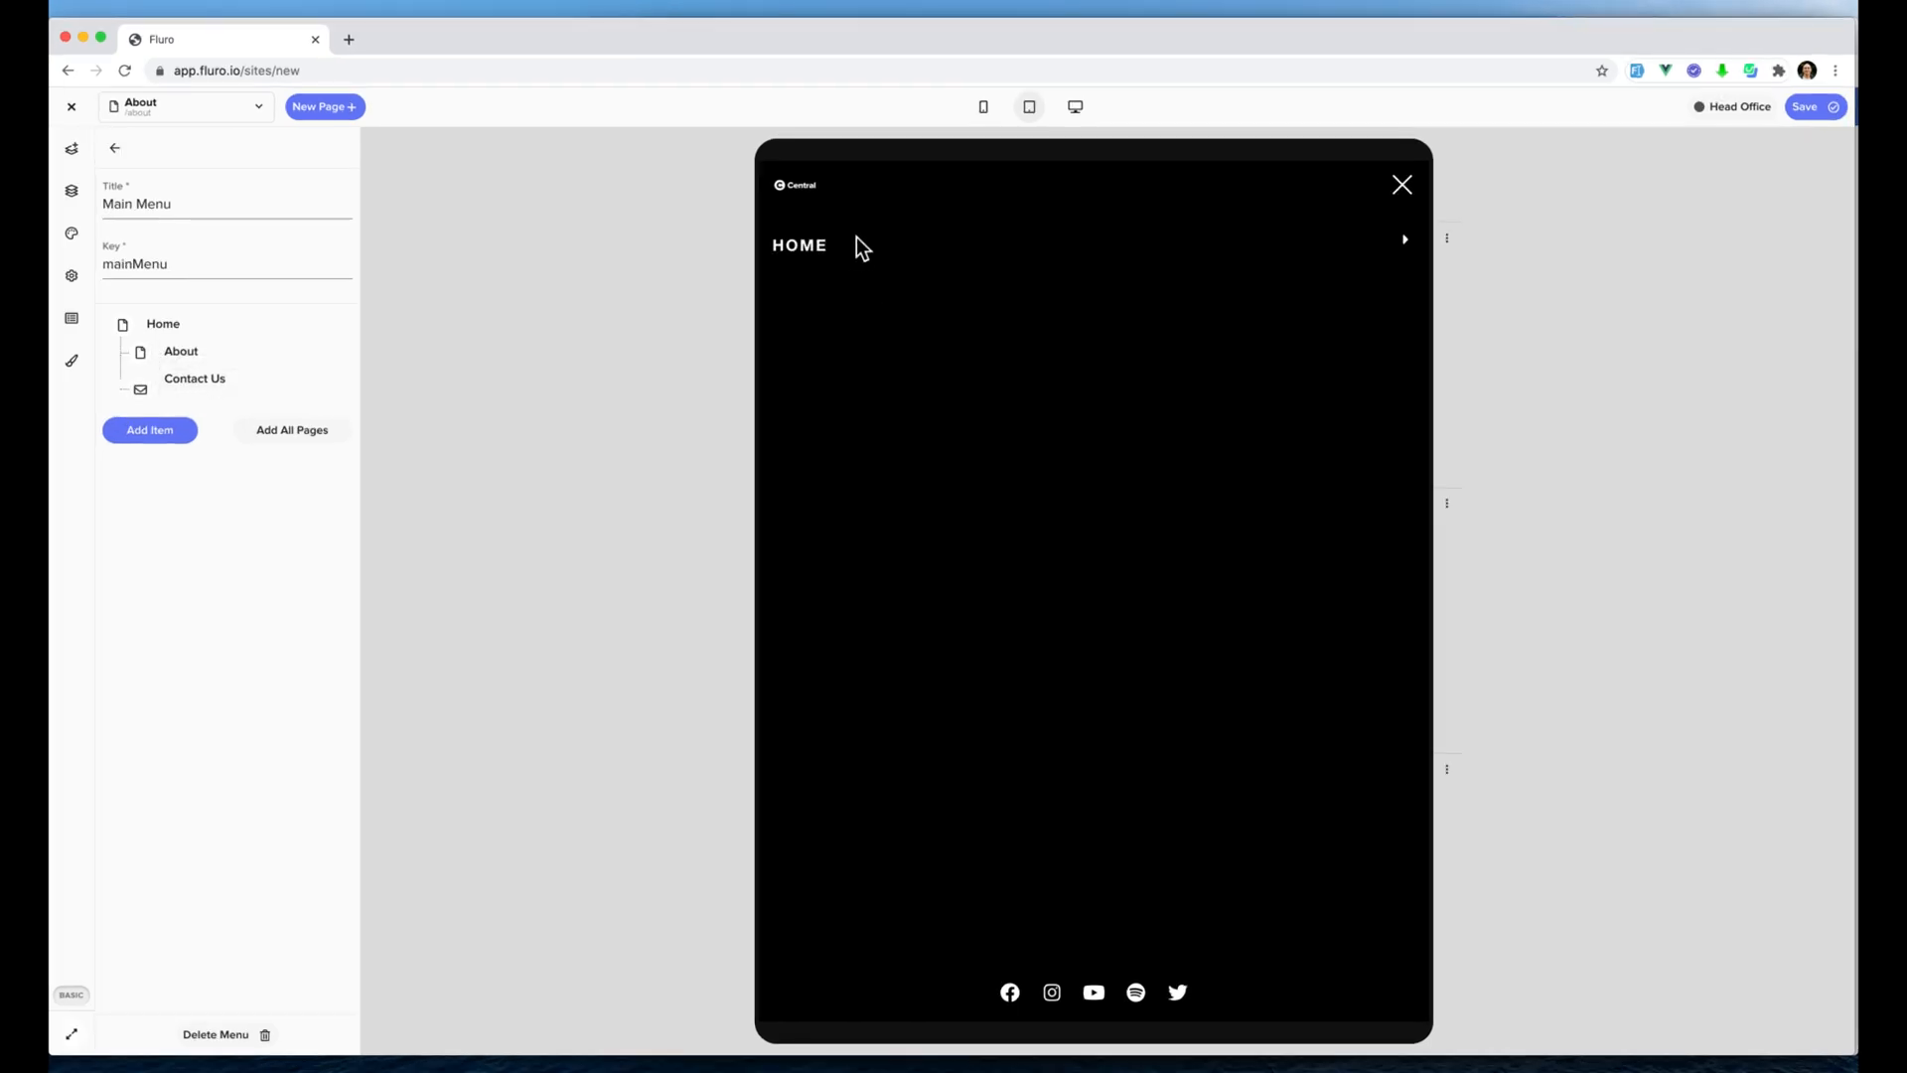
click(860, 247)
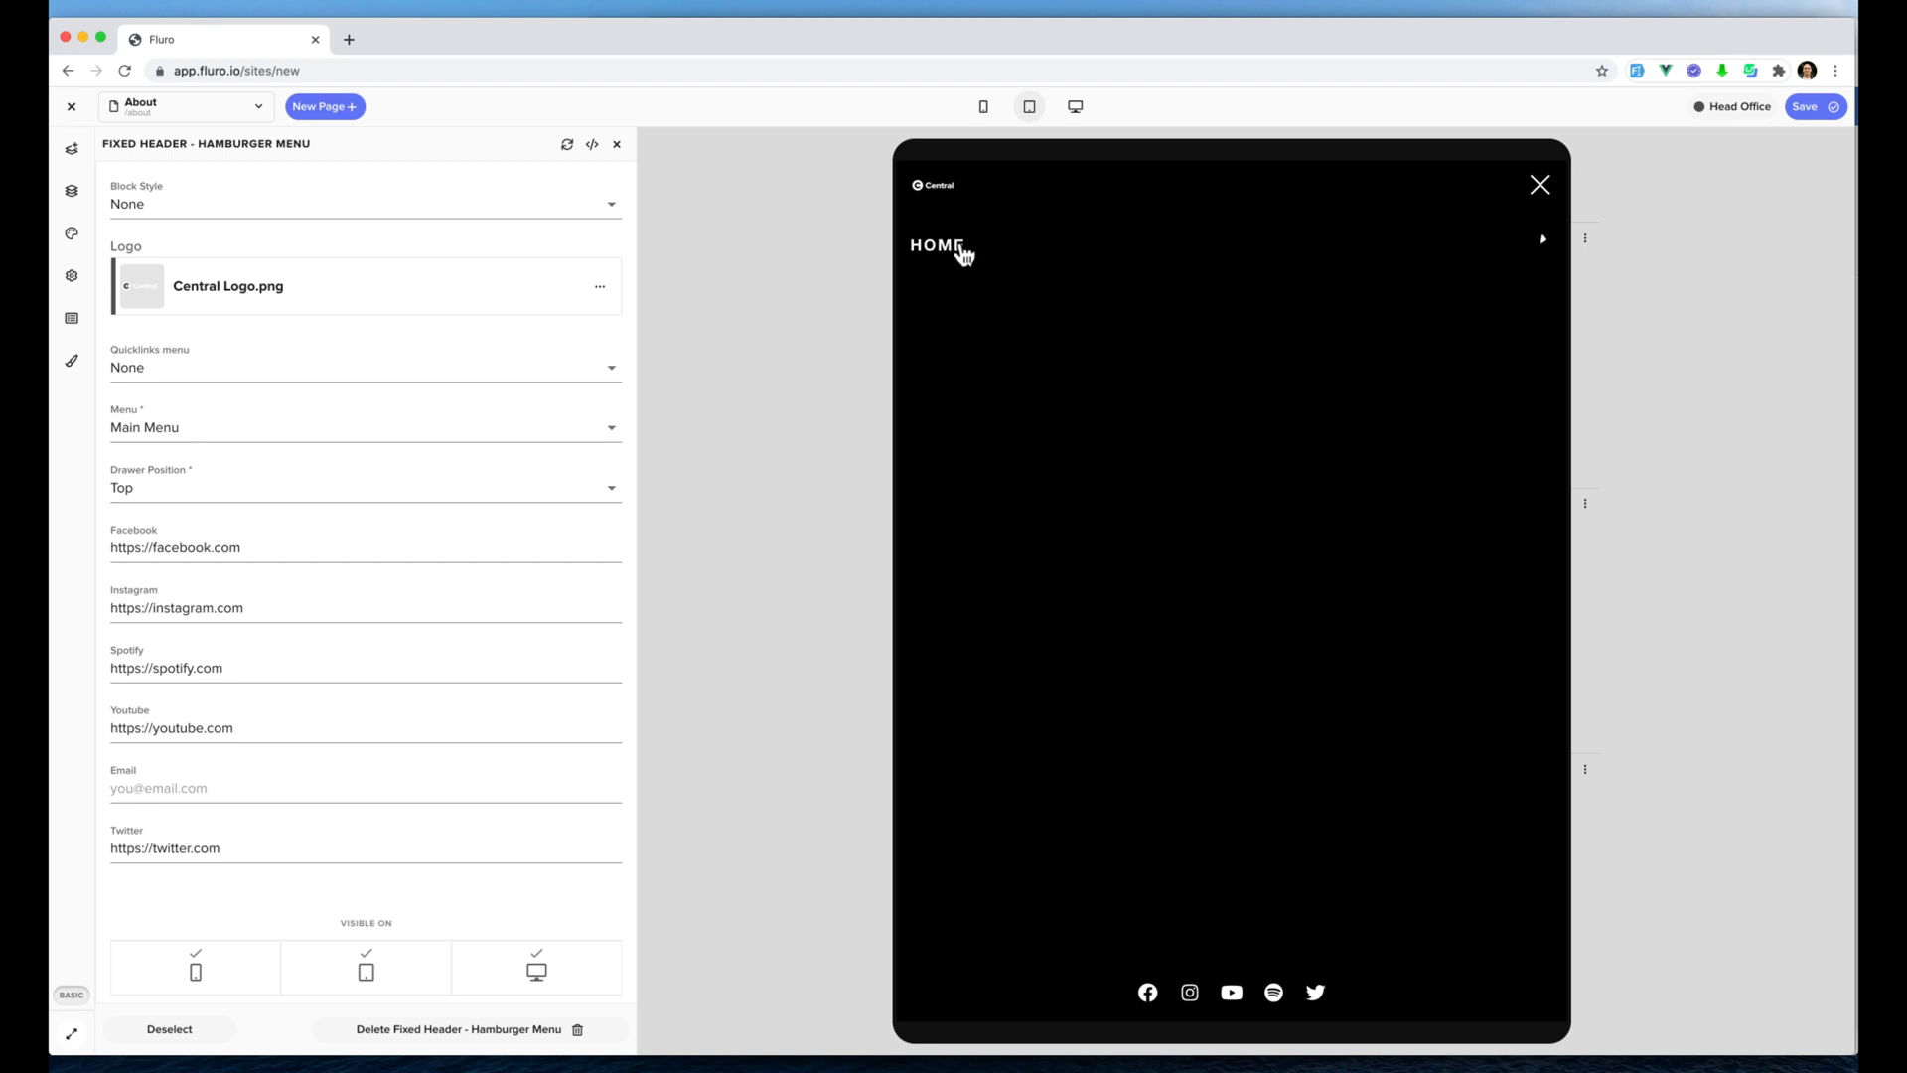
Move Contact Us back out to a top-level Main Menu item and close the navigation drawer.
click(69, 315)
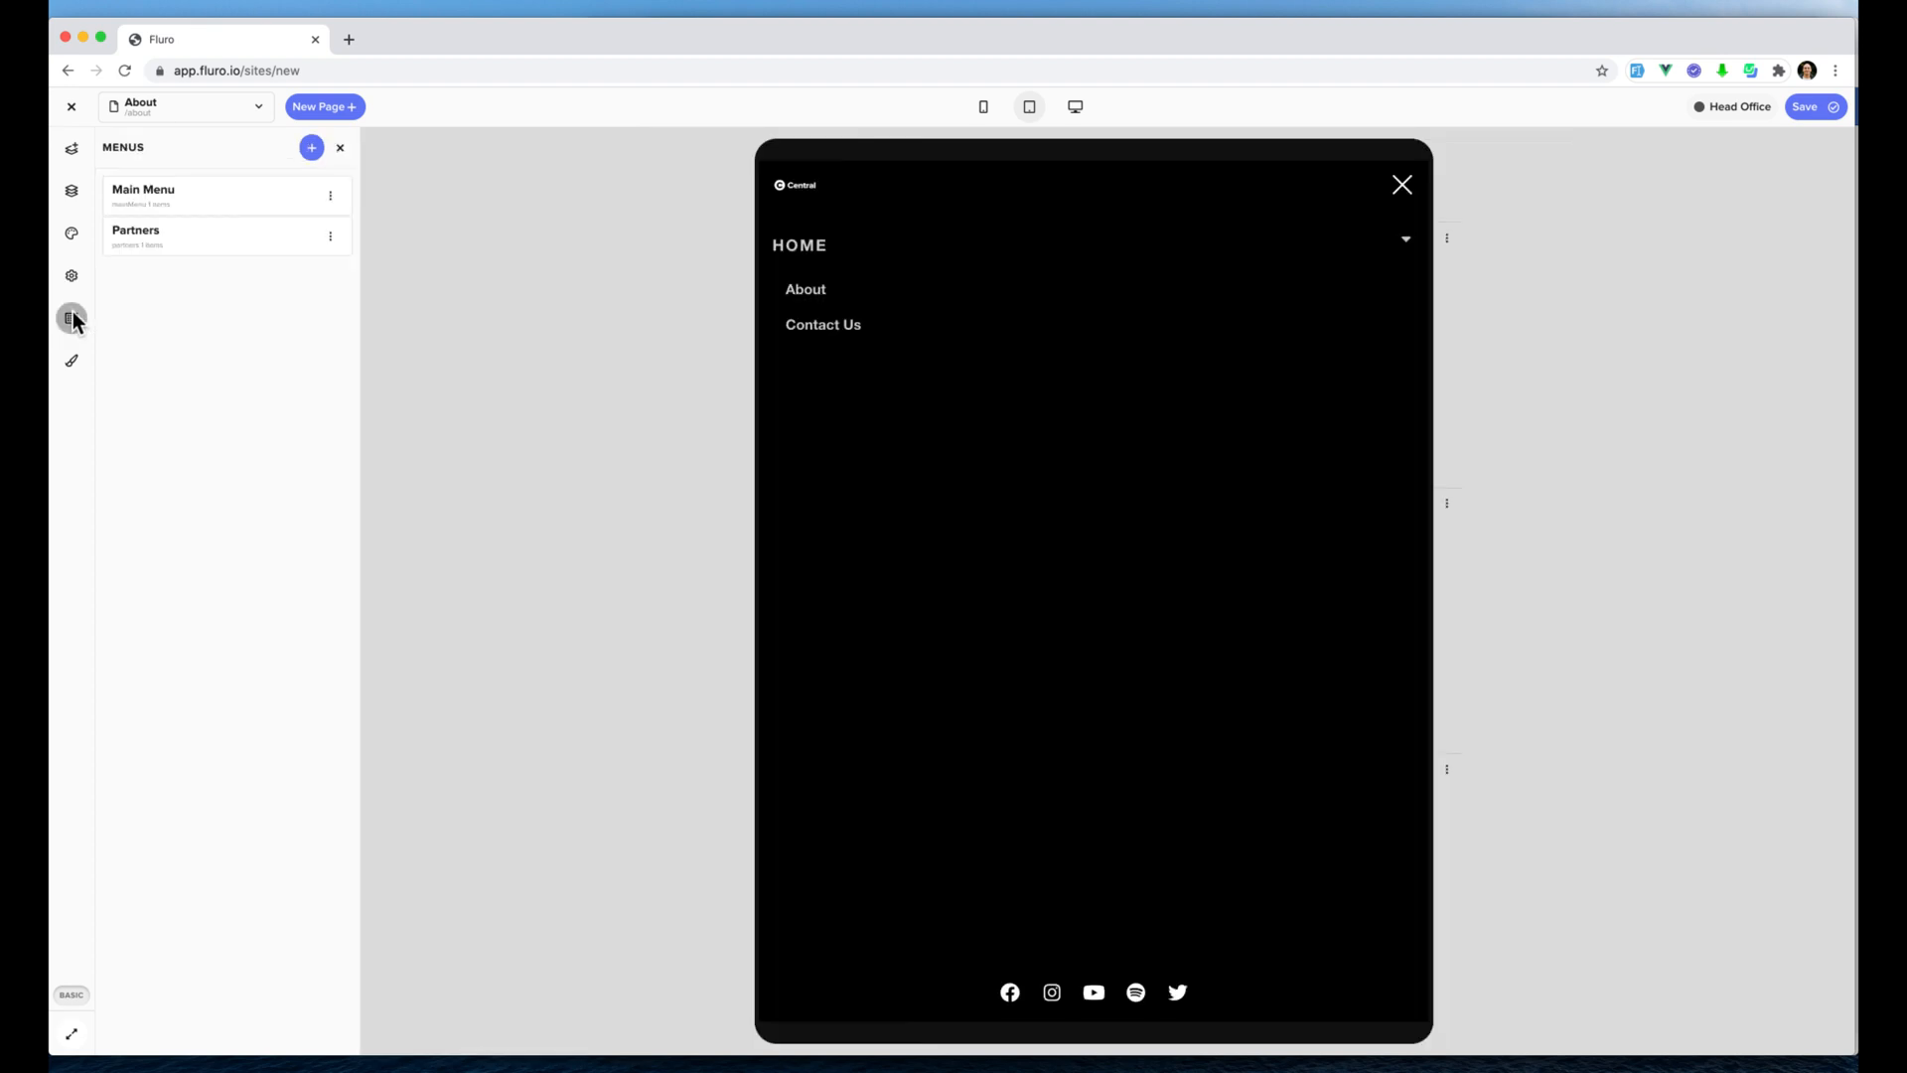
click(184, 211)
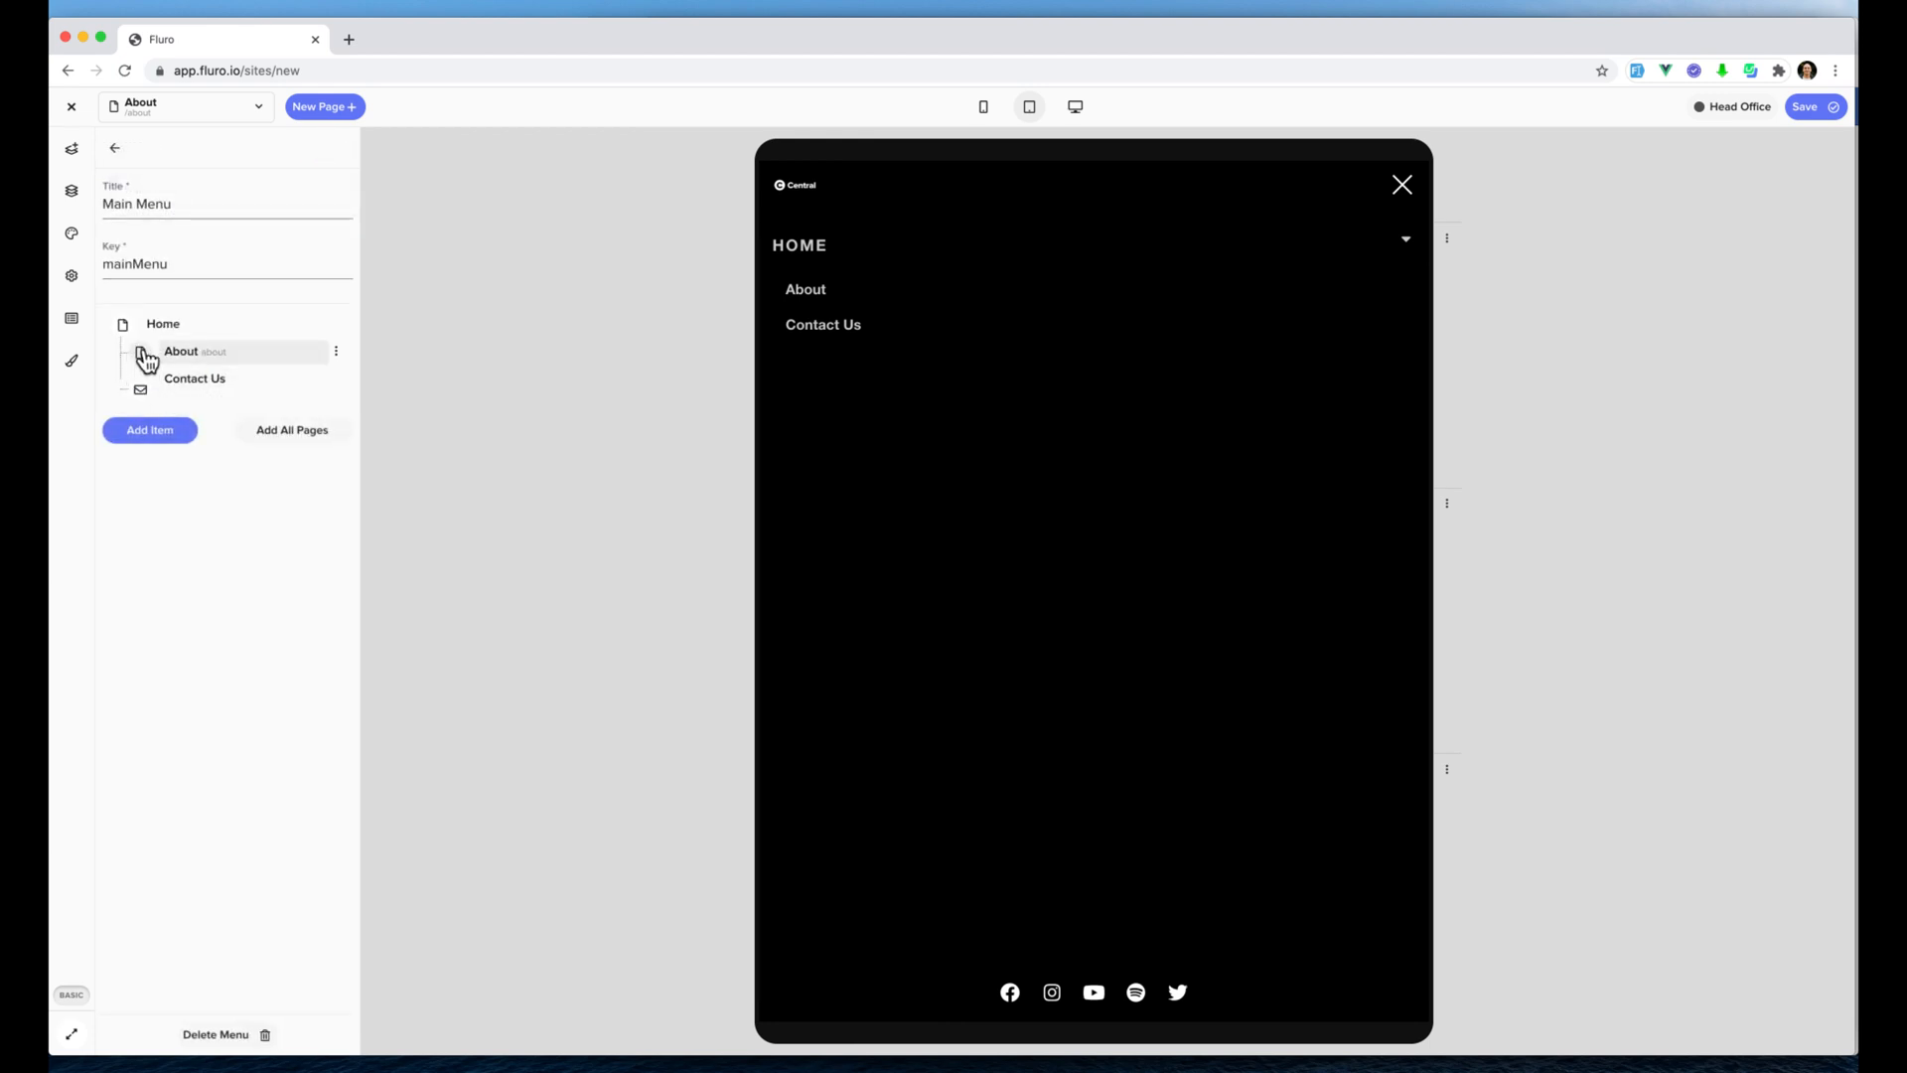
drag(140, 398, 136, 330)
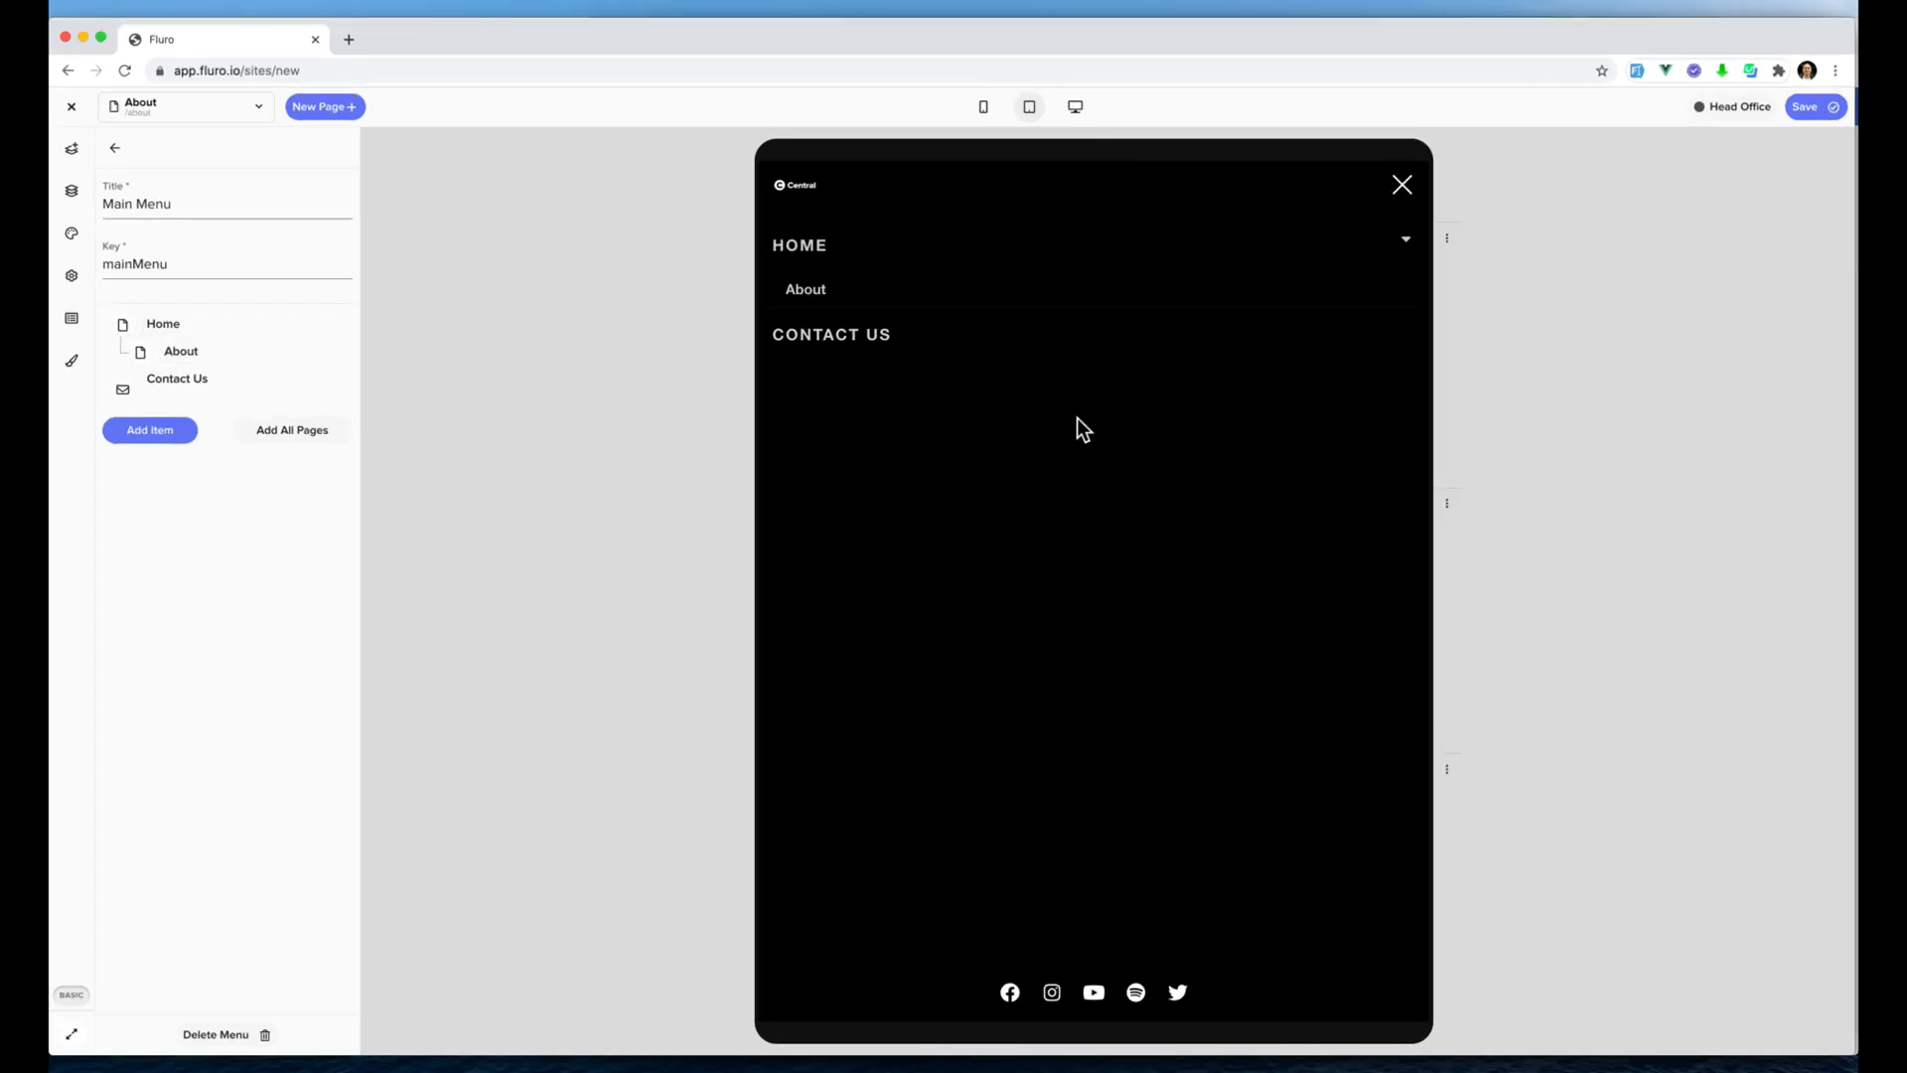
click(1403, 189)
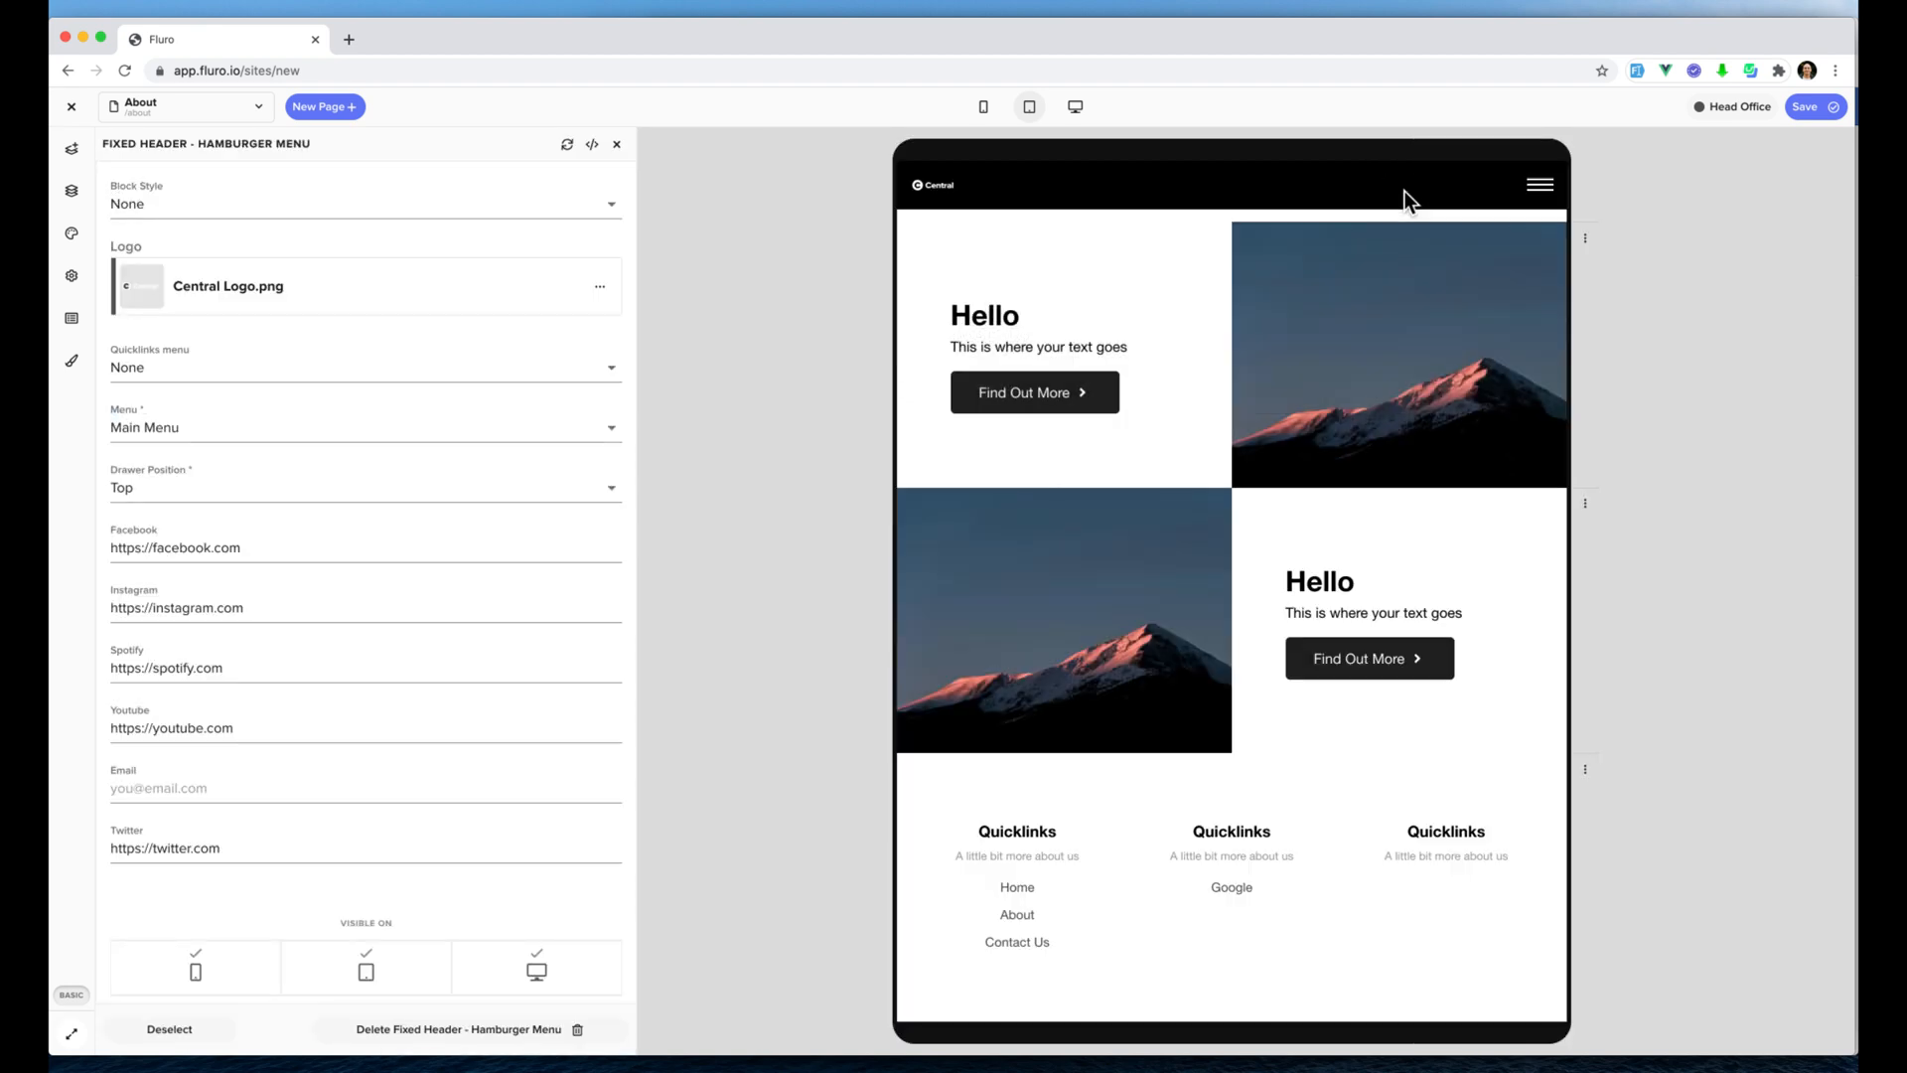
click(1134, 1071)
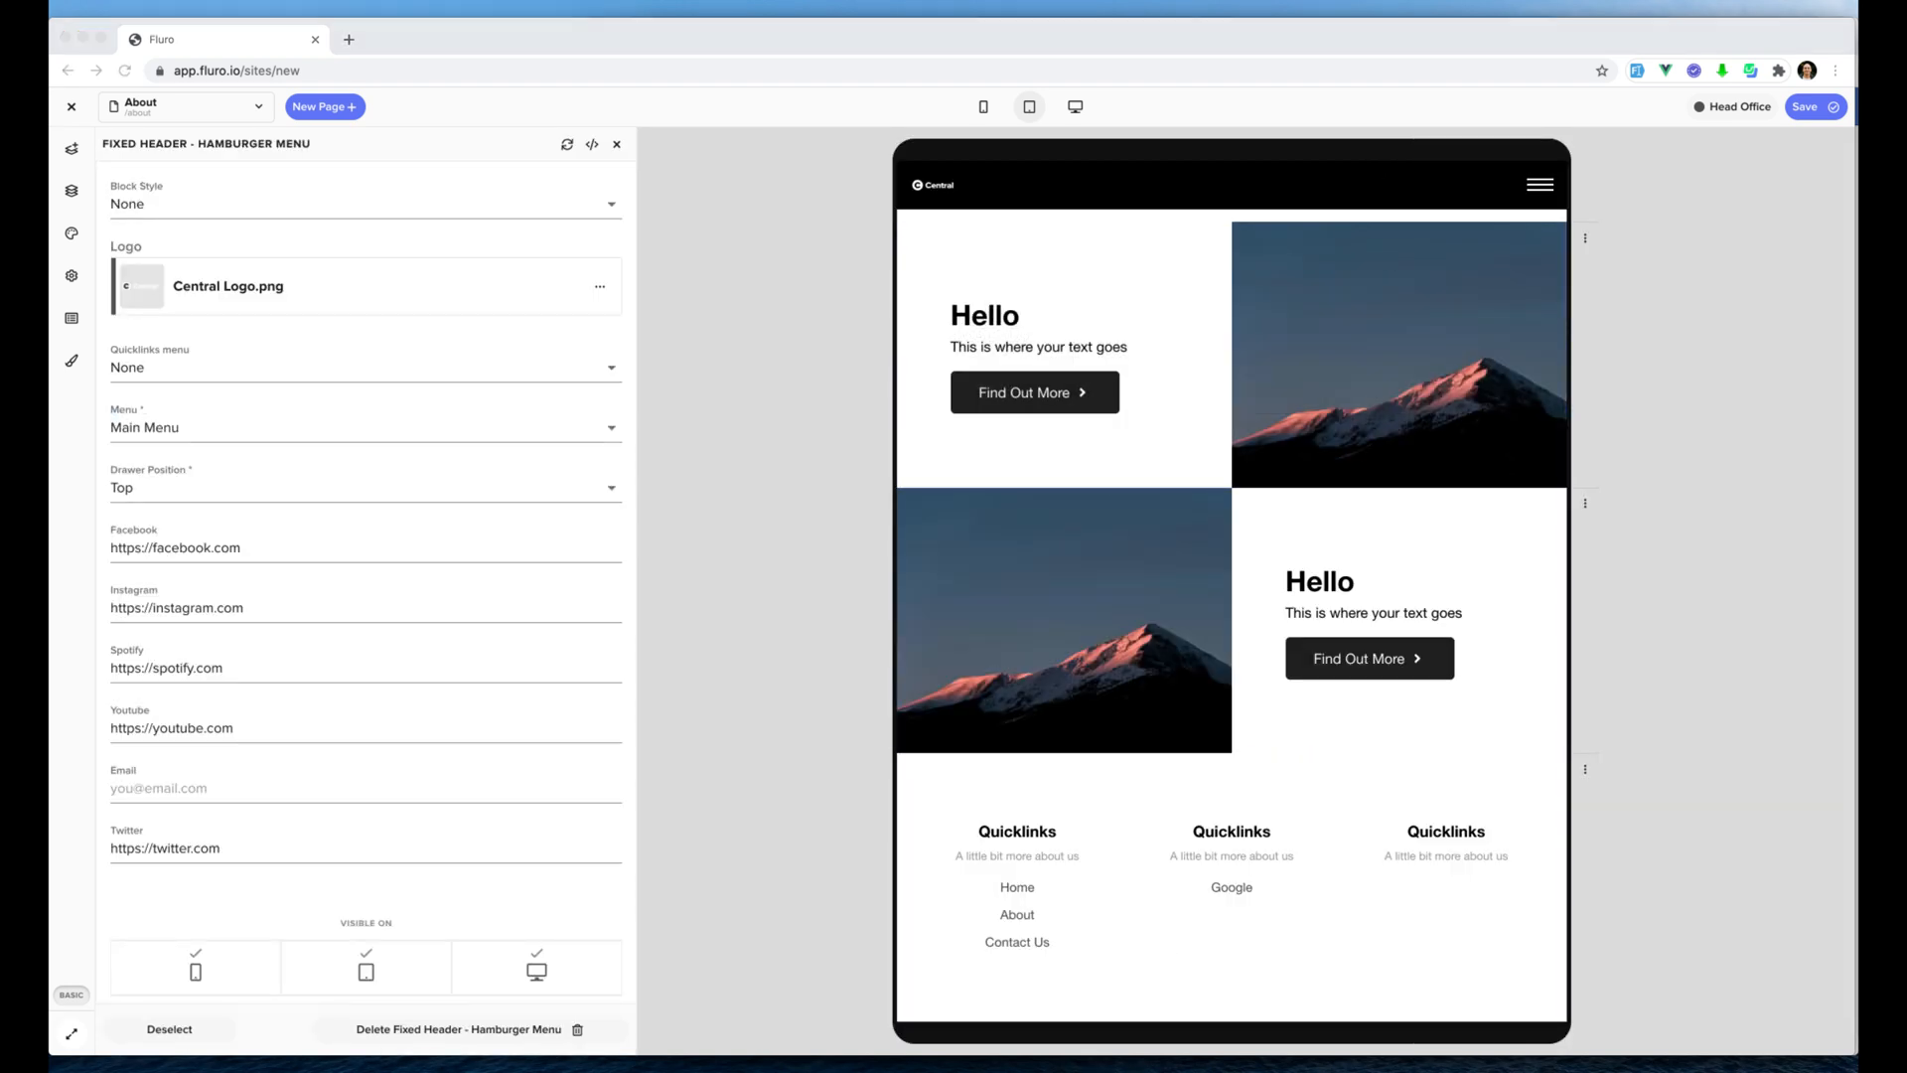